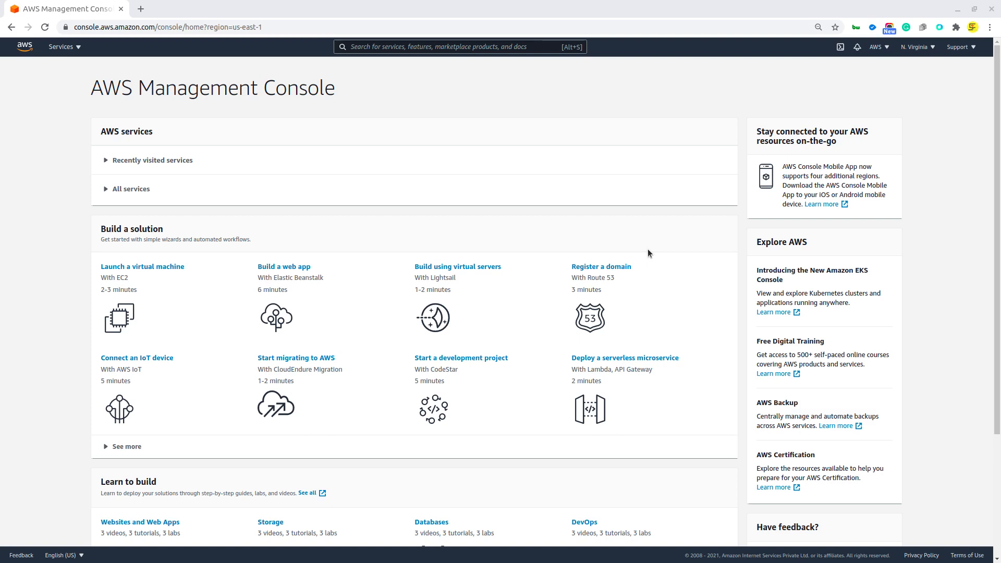
# - Open the EC2 service and start the wizard for launching a new instance
pyautogui.click(62, 48)
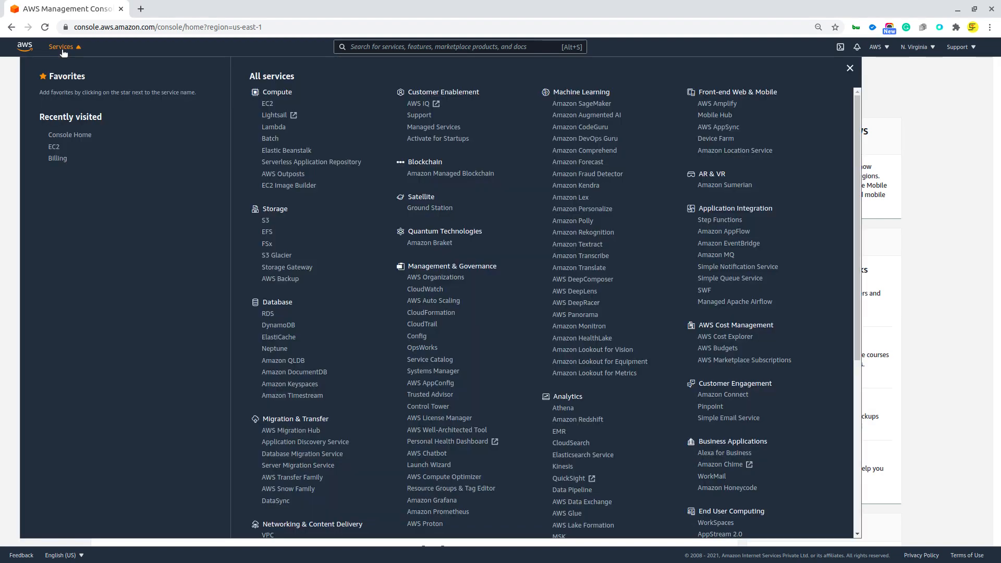
pyautogui.click(268, 104)
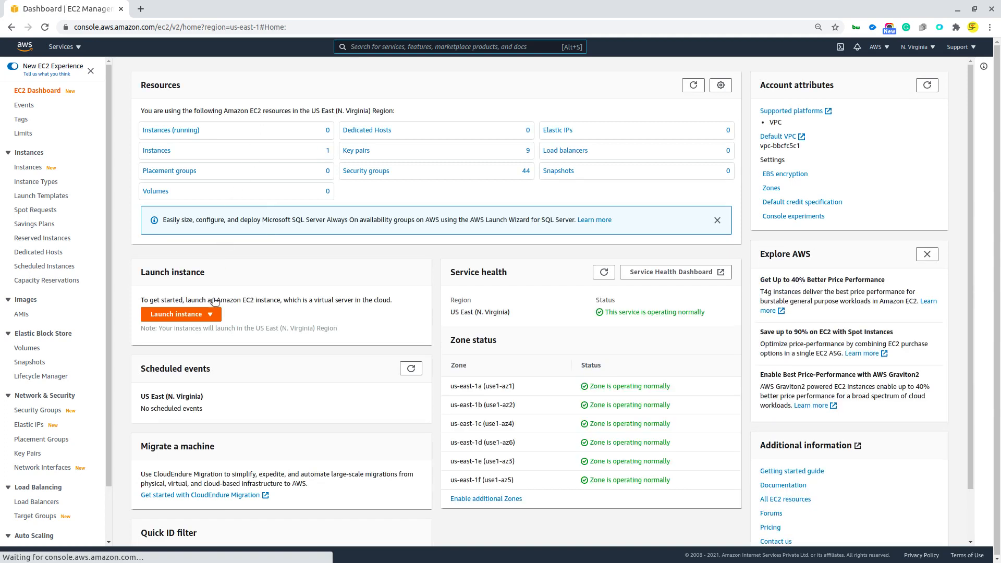
pyautogui.click(211, 315)
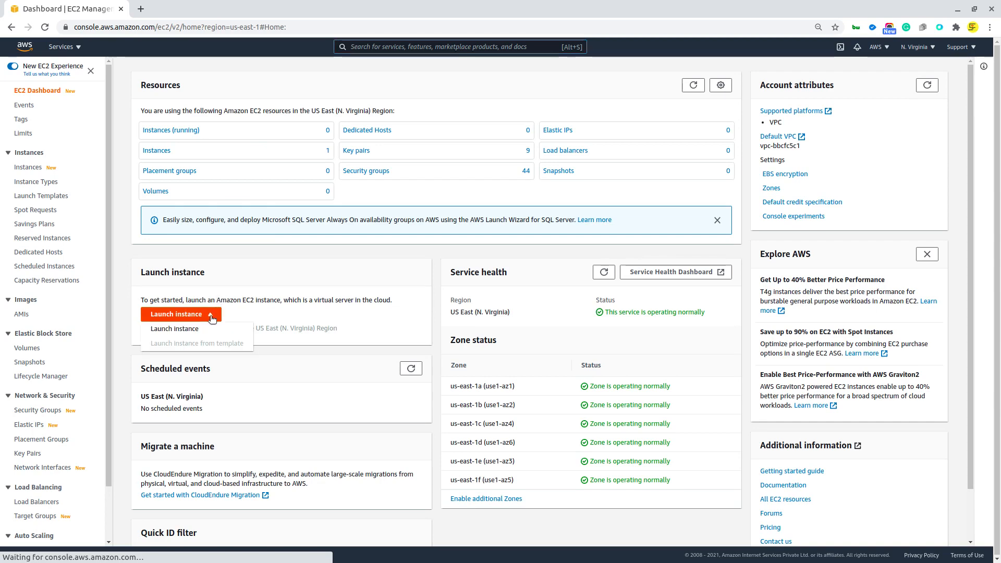
pyautogui.click(197, 330)
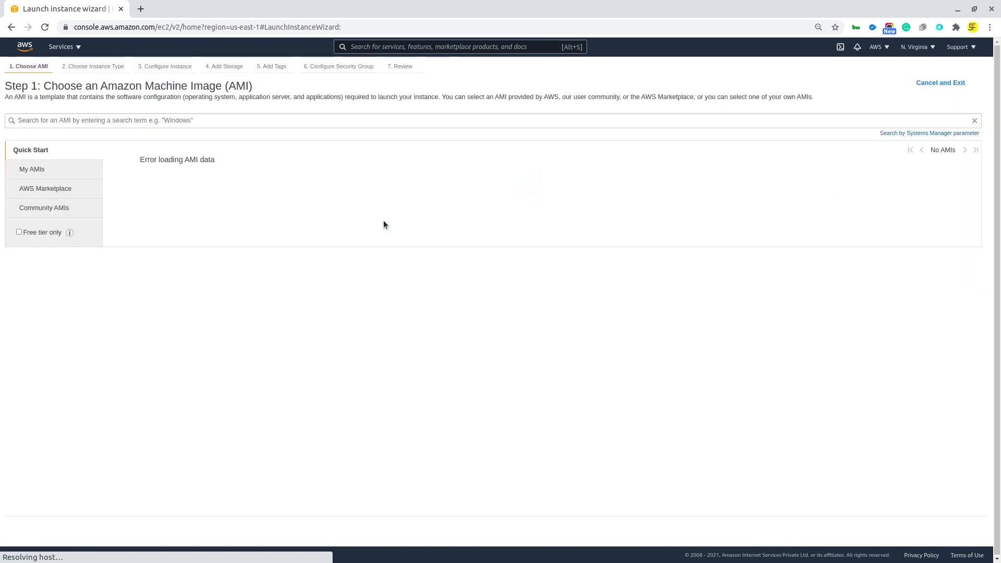
# - Reload the machine image list and select the 64-bit (x86) Amazon Linux 2 AMI (HVM), SSD Volume Type
pyautogui.tripleClick(149, 158)
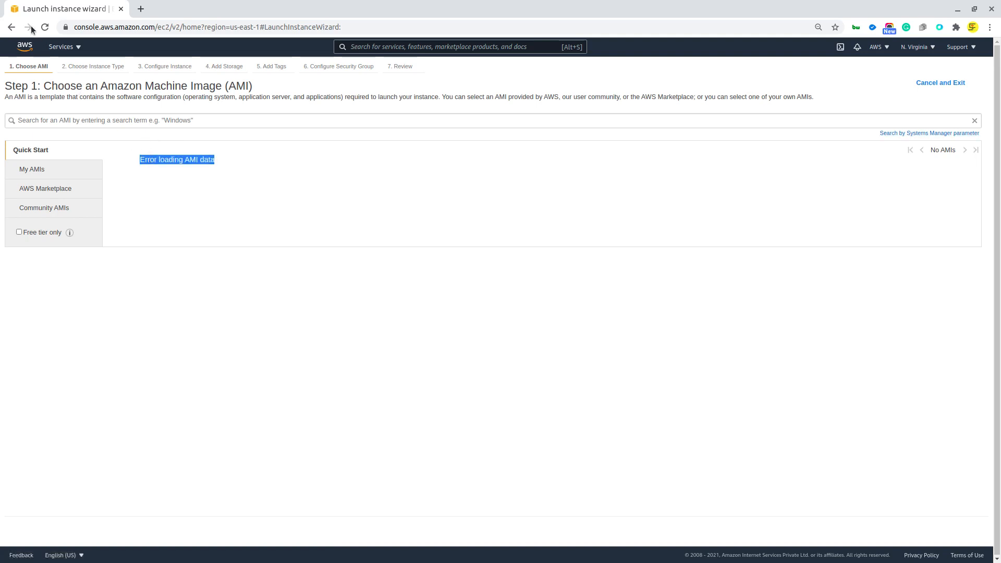
pyautogui.click(45, 28)
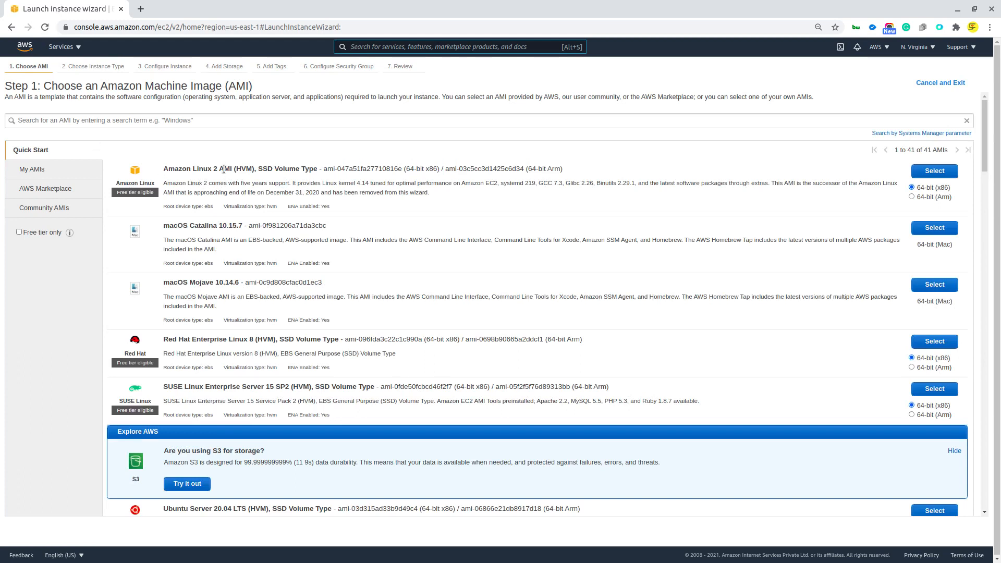
pyautogui.tripleClick(224, 168)
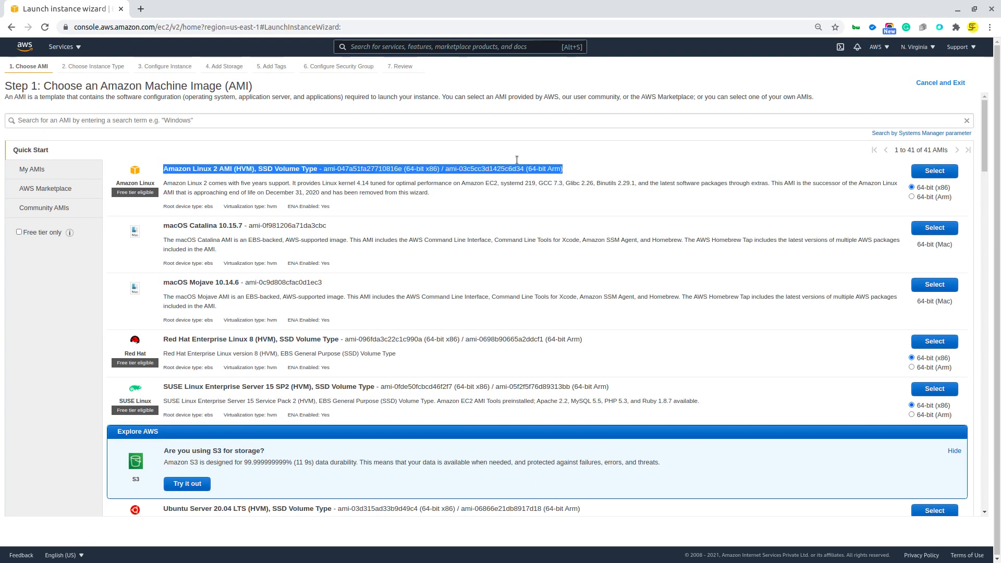
pyautogui.click(934, 171)
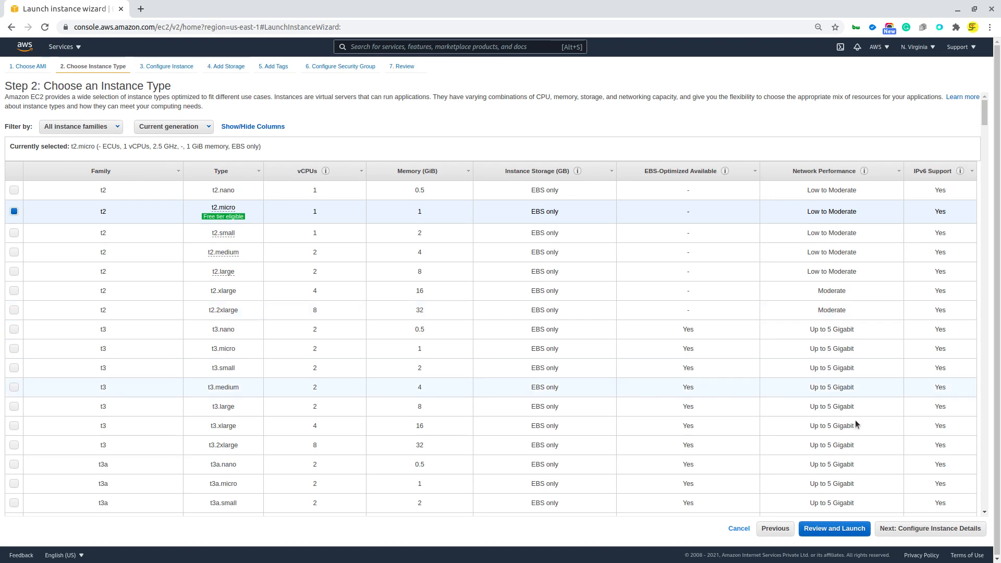
# - Accept the t2.micro instance type and the default instance details, continuing to the storage settings
pyautogui.click(916, 531)
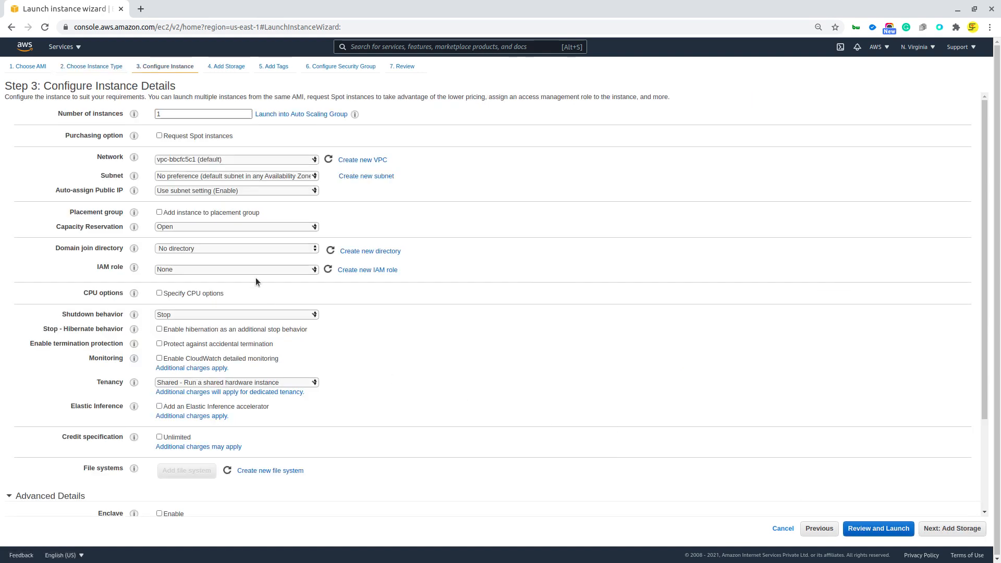
pyautogui.tripleClick(94, 87)
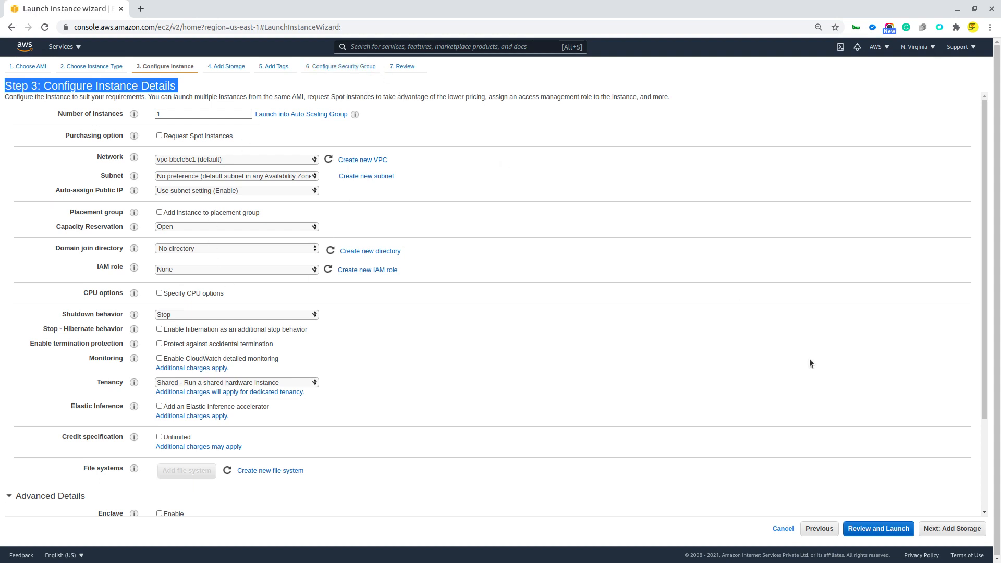
pyautogui.click(945, 530)
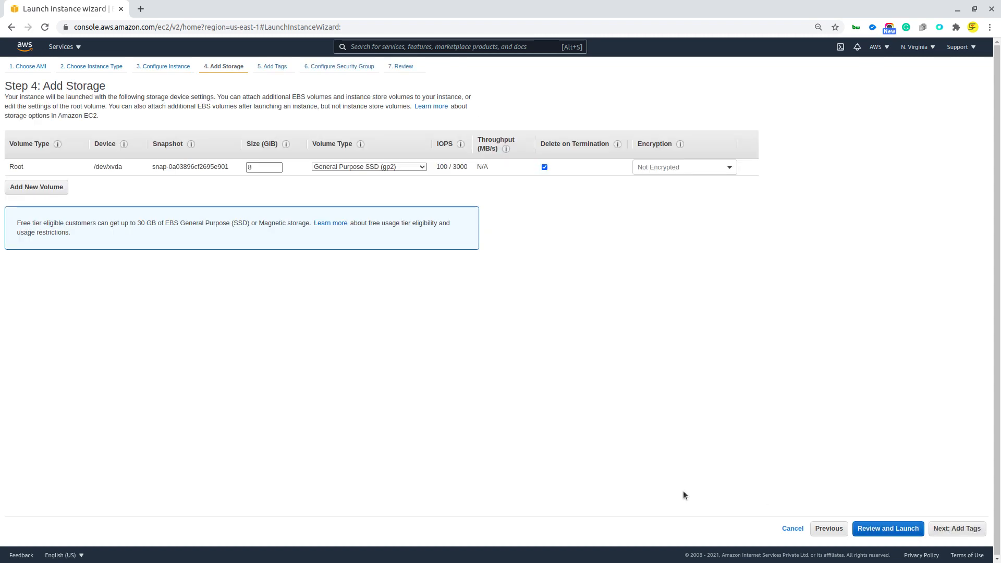
# - Examine the Add Storage description, the free tier storage note and the root volume size
pyautogui.tripleClick(78, 85)
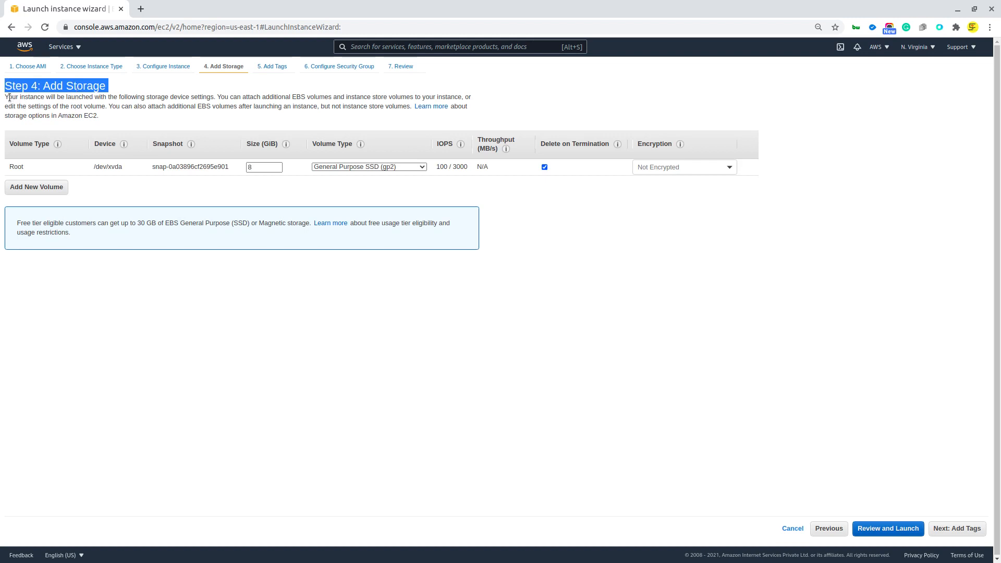
pyautogui.moveTo(7, 97); pyautogui.dragTo(461, 92)
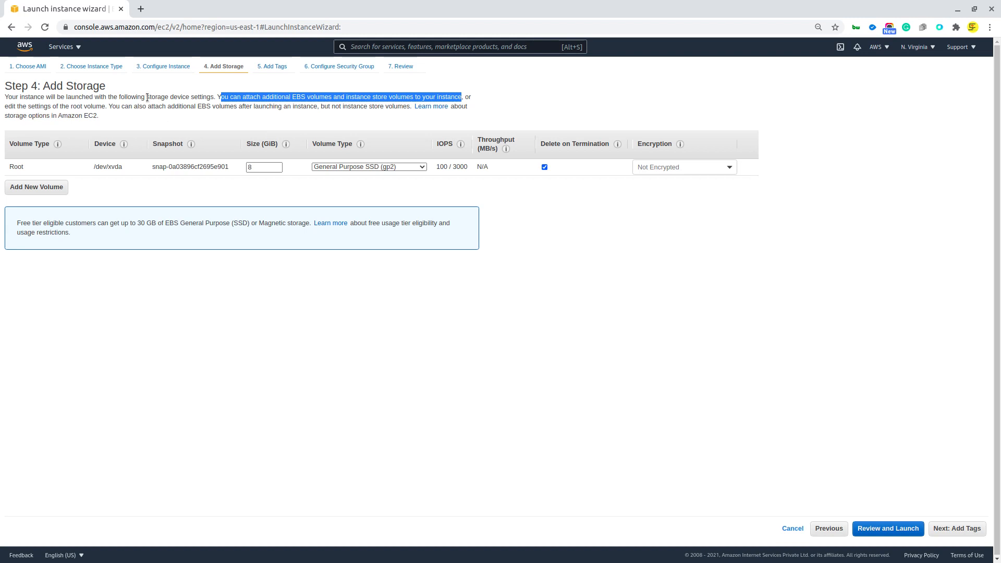
pyautogui.doubleClick(147, 97)
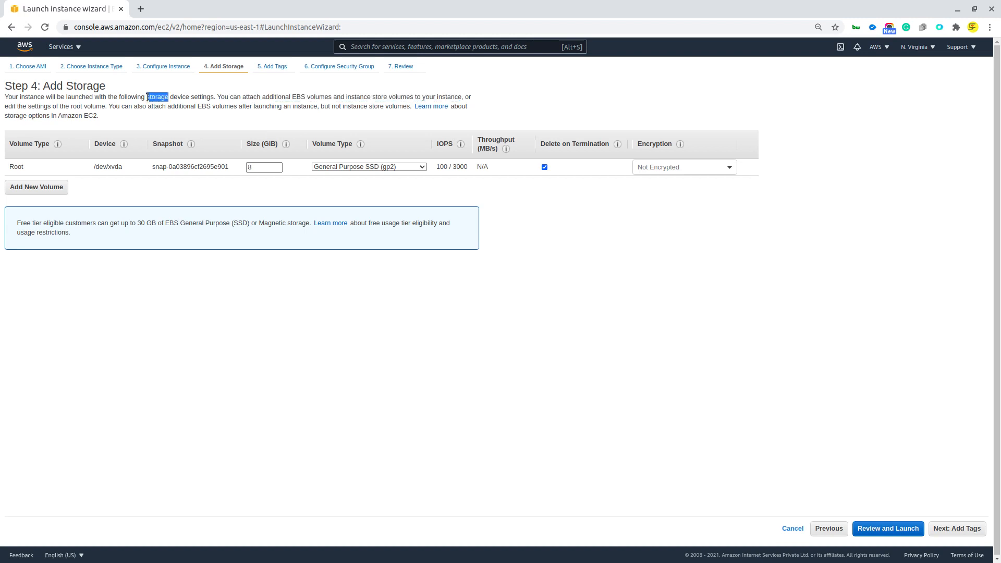
pyautogui.click(148, 97)
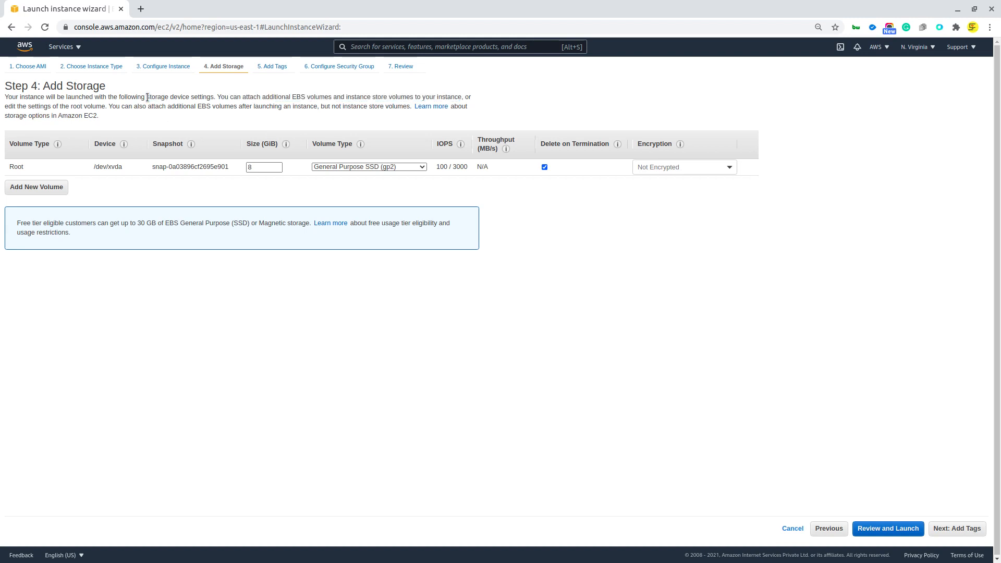
pyautogui.doubleClick(182, 95)
pyautogui.doubleClick(297, 96)
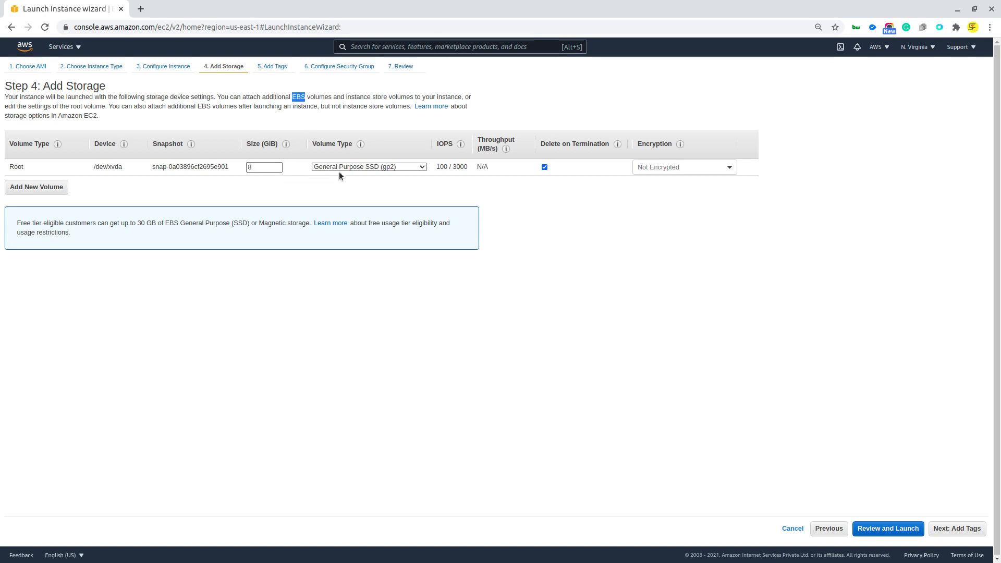
pyautogui.click(297, 94)
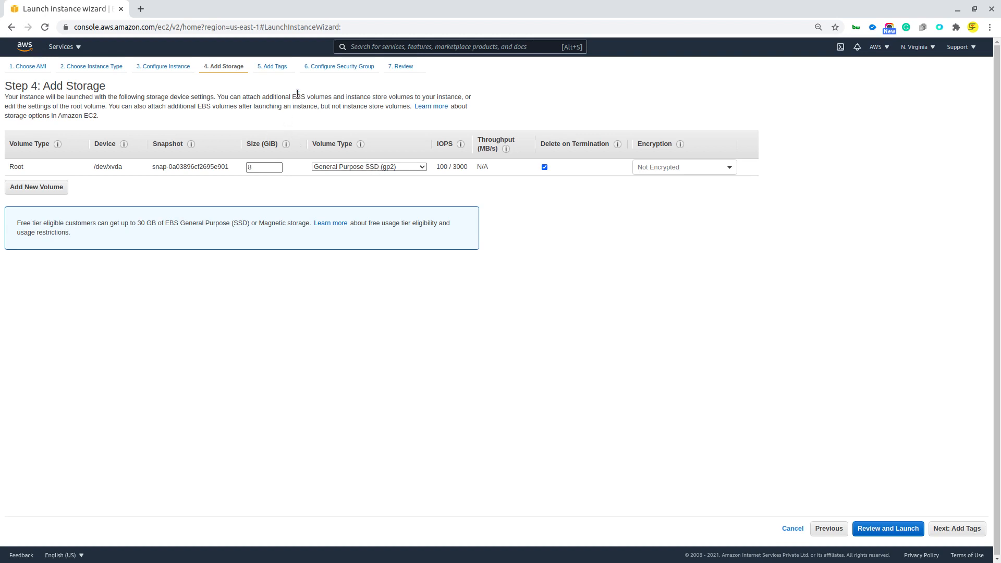
pyautogui.tripleClick(138, 226)
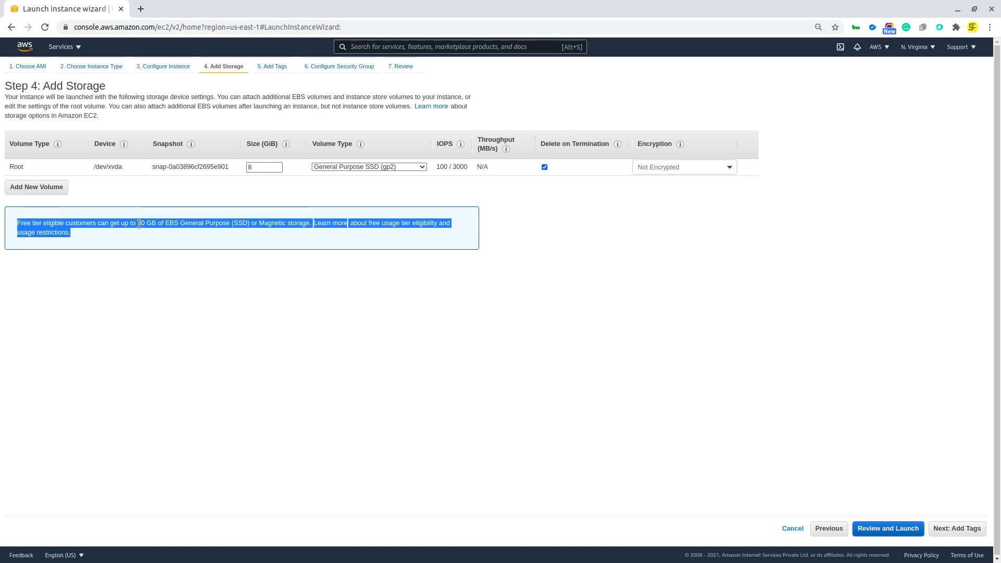
pyautogui.doubleClick(256, 167)
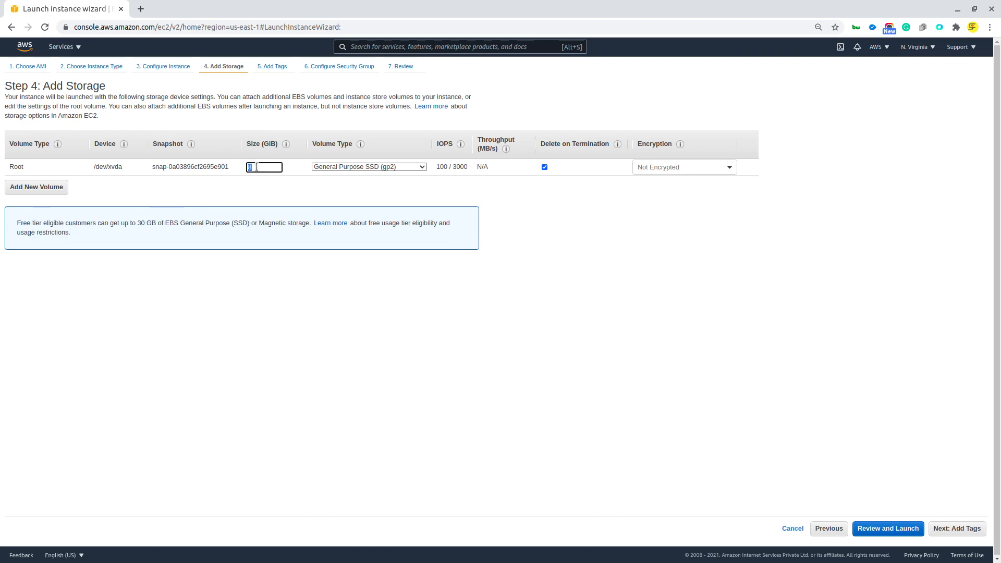
pyautogui.click(256, 166)
# - Keep the default storage and add an instance tag with the key Name and the value LinuxServer
pyautogui.click(958, 529)
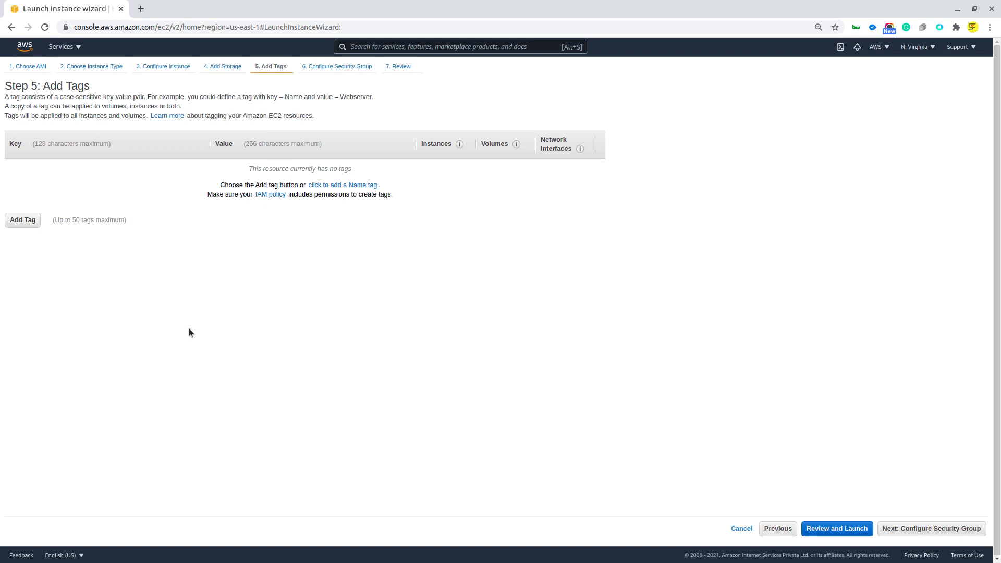
pyautogui.click(19, 221)
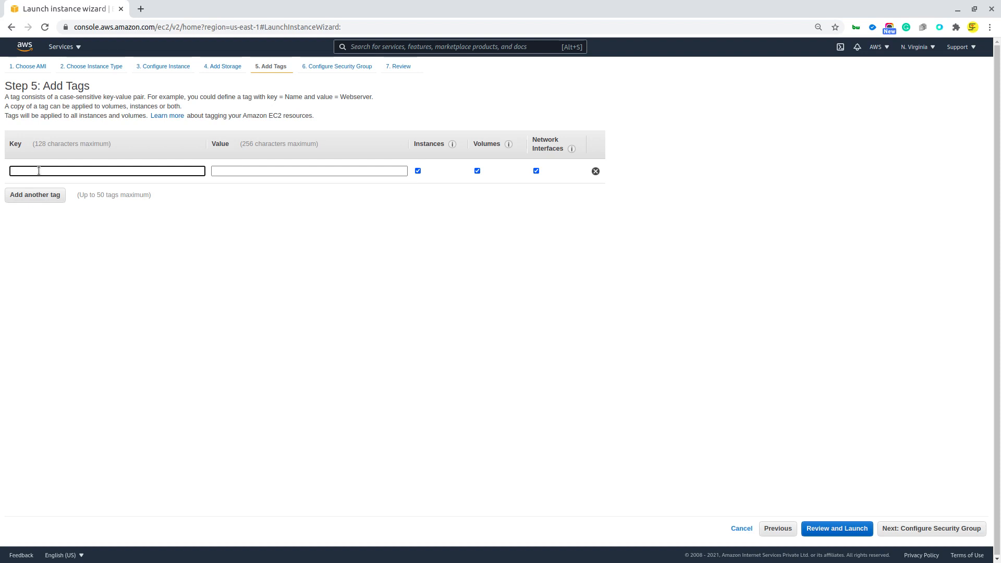
pyautogui.write('Name')
pyautogui.press('Tab')
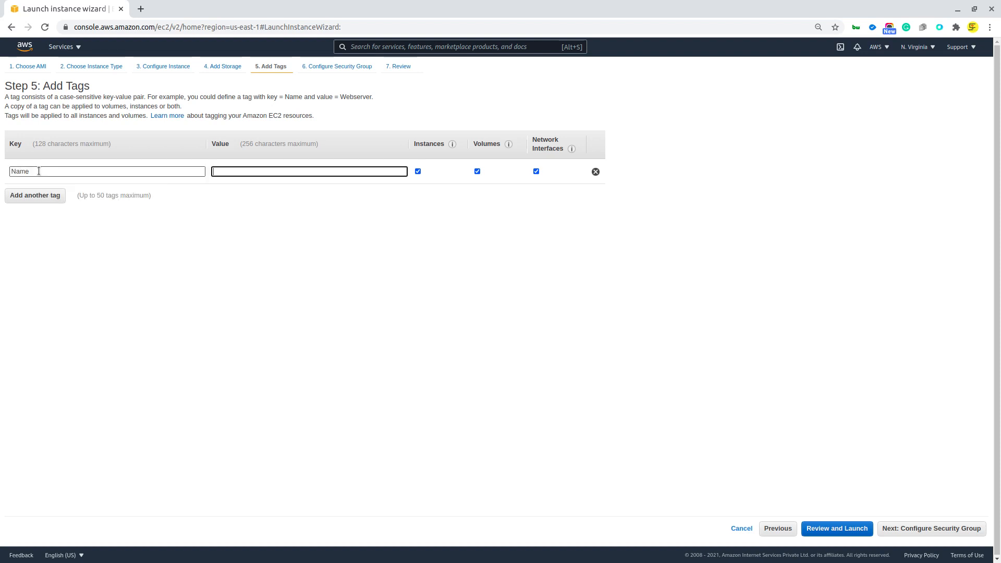
pyautogui.write('Server')
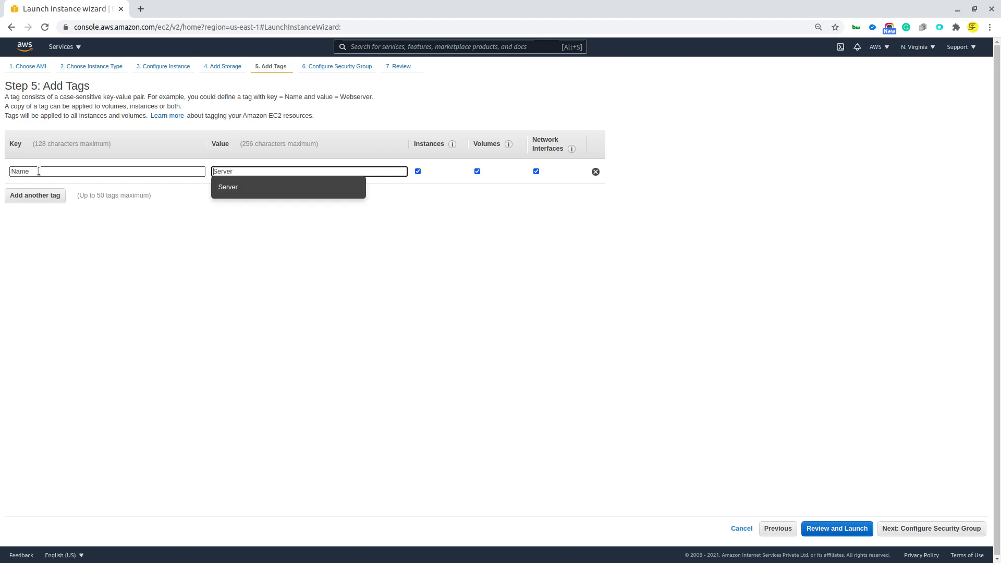
pyautogui.press('Home')
pyautogui.write('Linux')
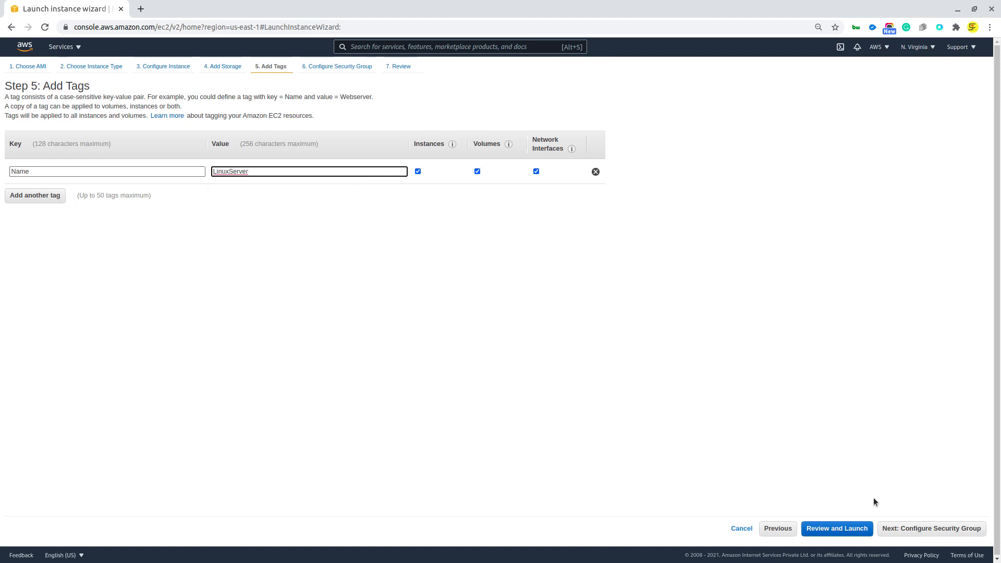
# - Continue to the security group configuration and read its description of firewall rules
pyautogui.click(916, 532)
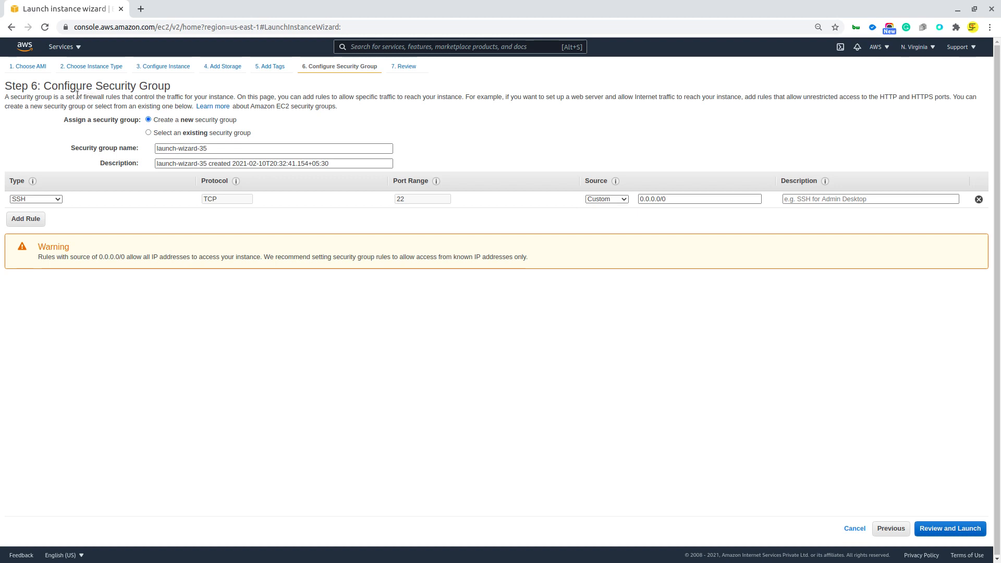
pyautogui.moveTo(81, 96); pyautogui.dragTo(187, 95)
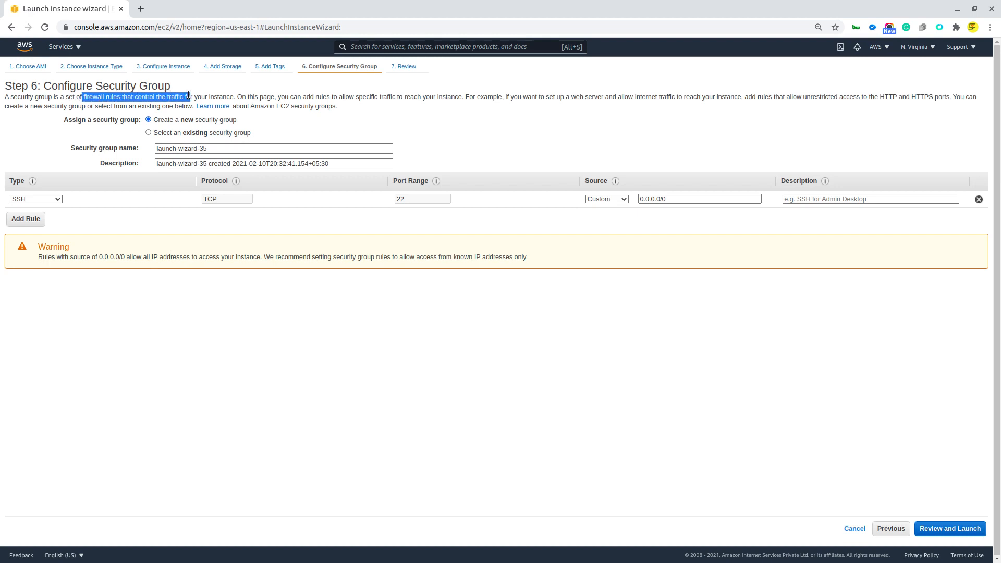
pyautogui.click(188, 95)
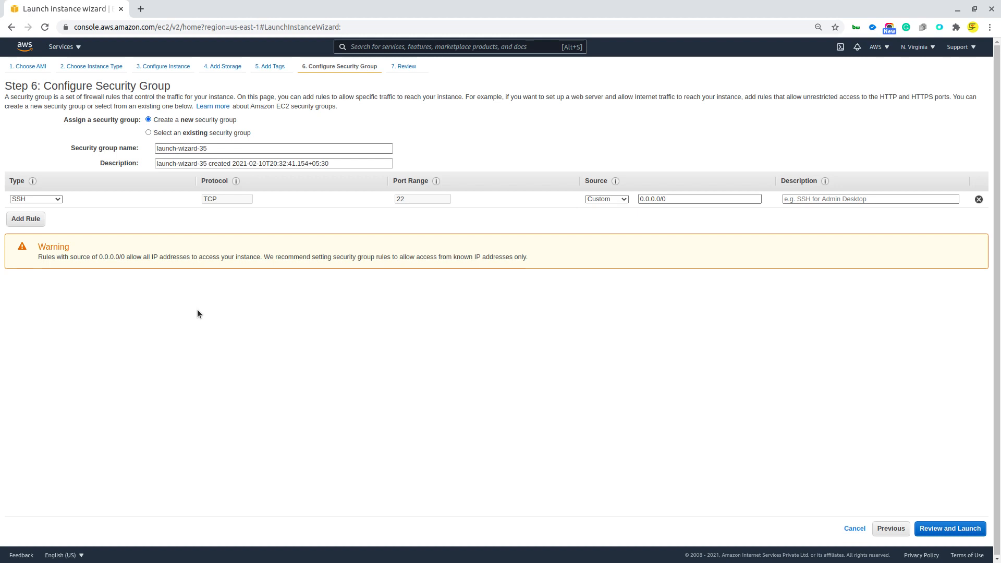
pyautogui.click(37, 224)
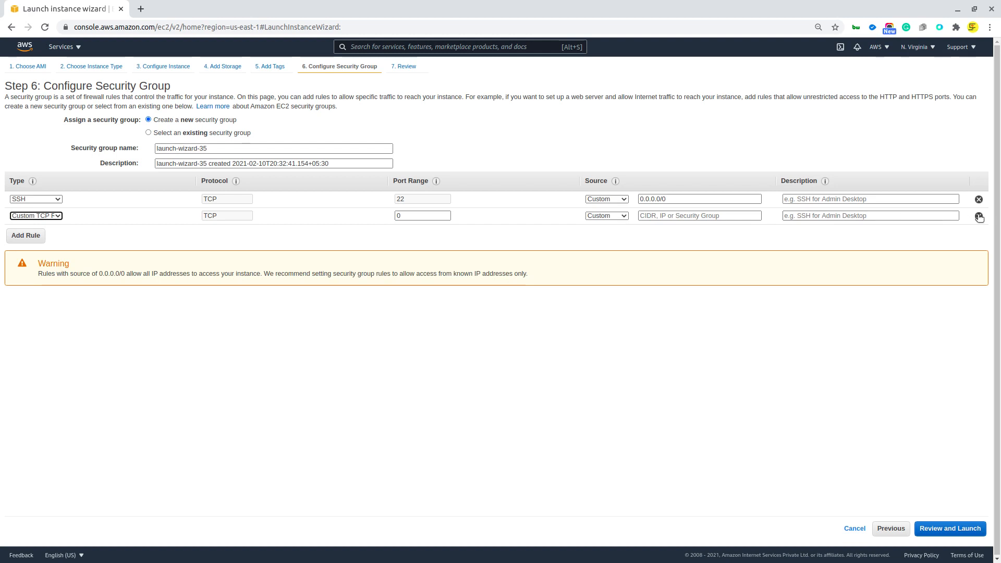
pyautogui.click(50, 215)
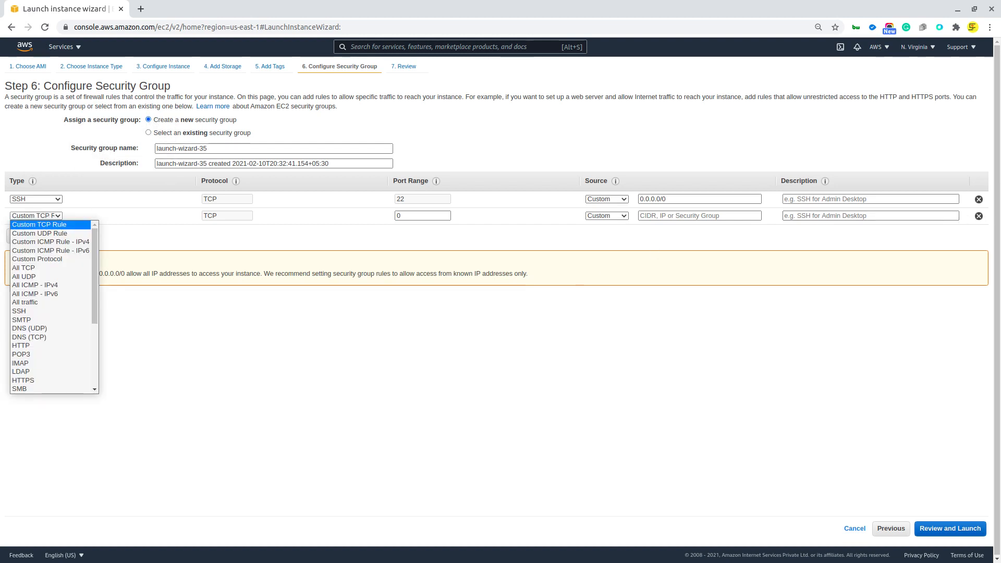
pyautogui.click(978, 217)
pyautogui.click(979, 217)
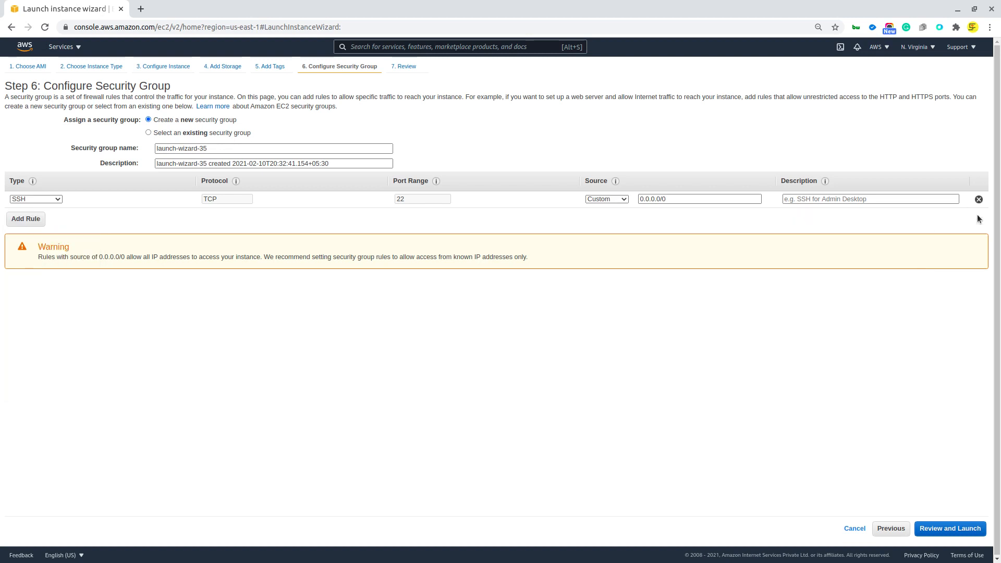
# - Accept the default security group, proceed from the review to launching, and choose the existing key pair vicky
pyautogui.click(933, 529)
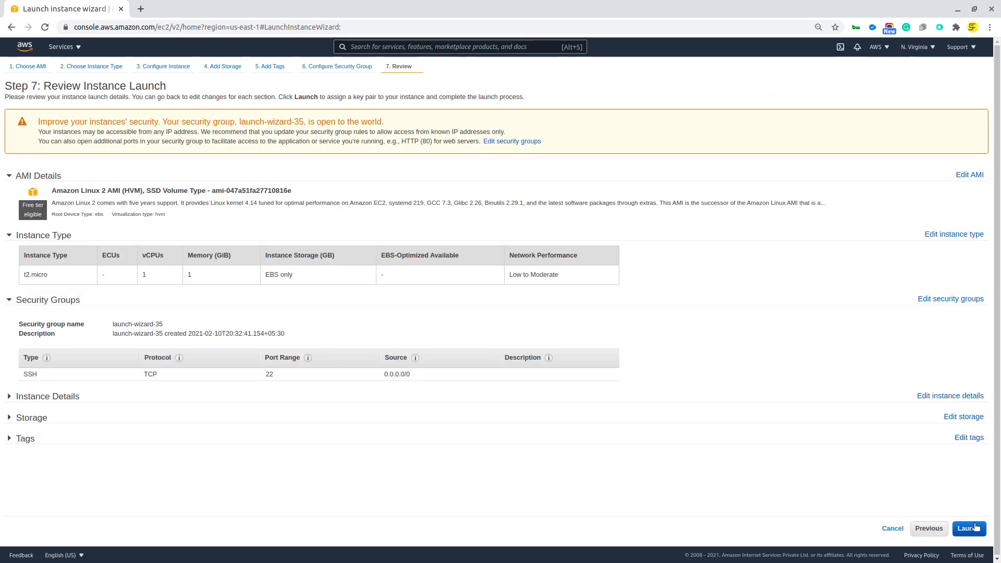
pyautogui.click(965, 529)
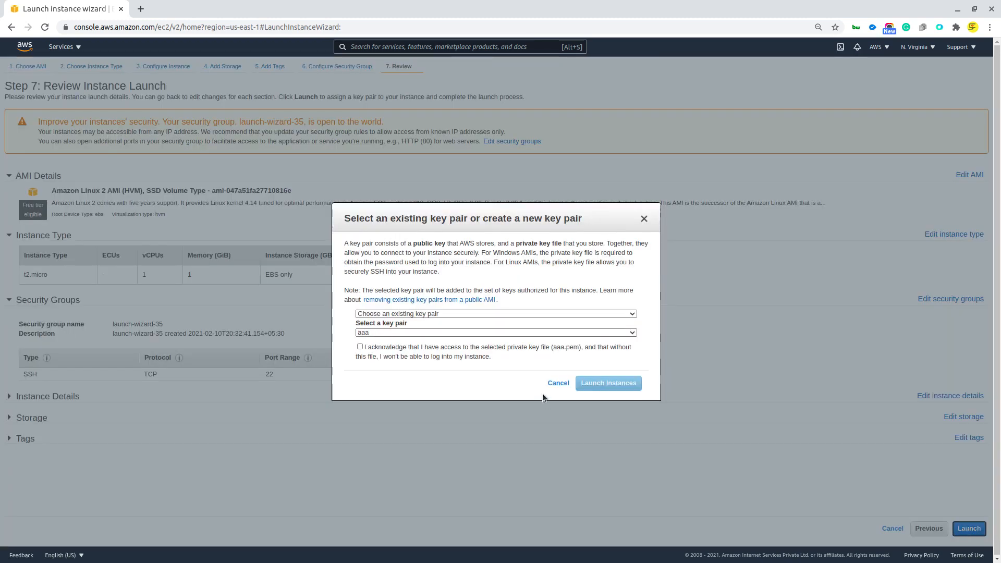
pyautogui.click(502, 332)
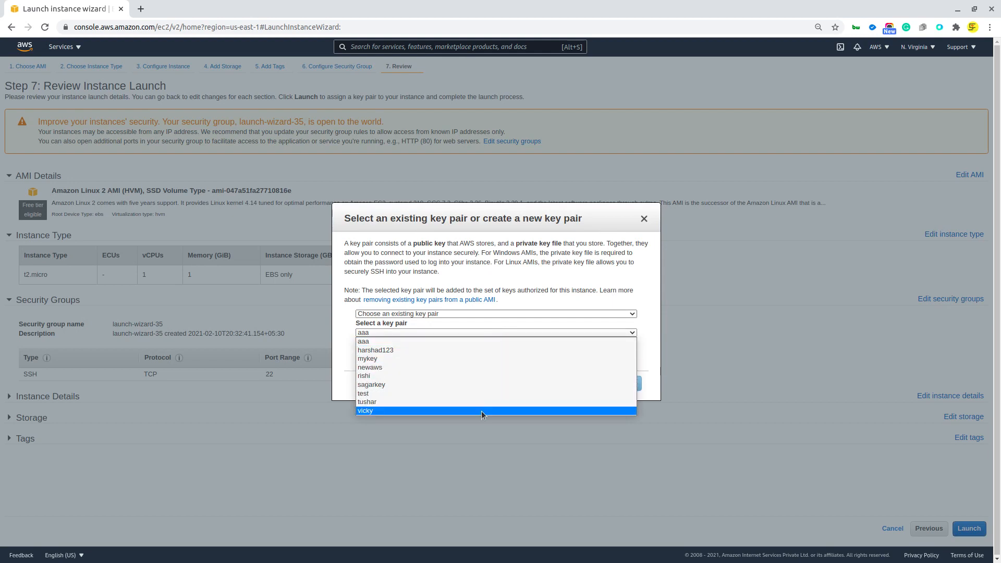
pyautogui.click(481, 410)
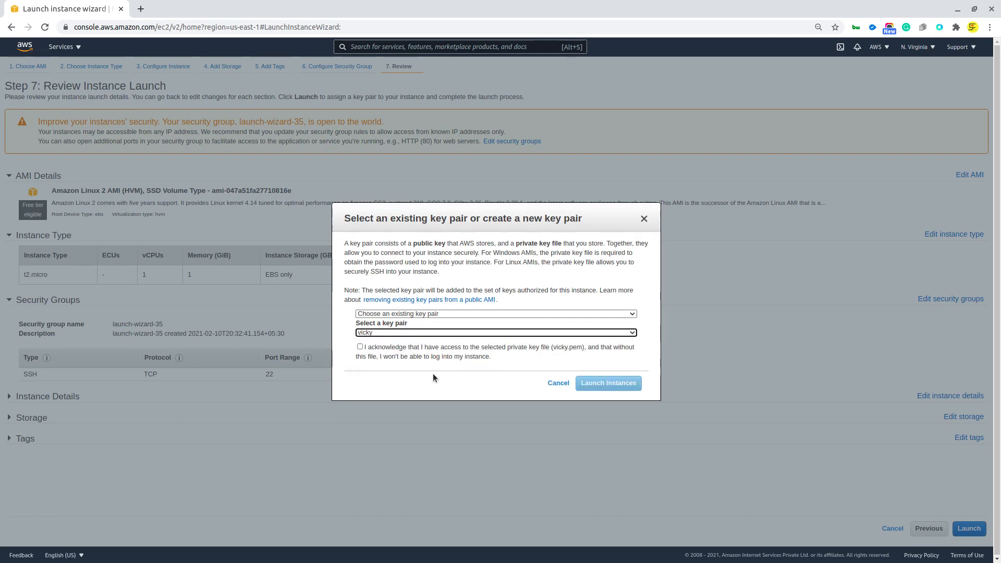
# - Acknowledge having access to the private key file vicky.pem and launch the instance
pyautogui.click(417, 352)
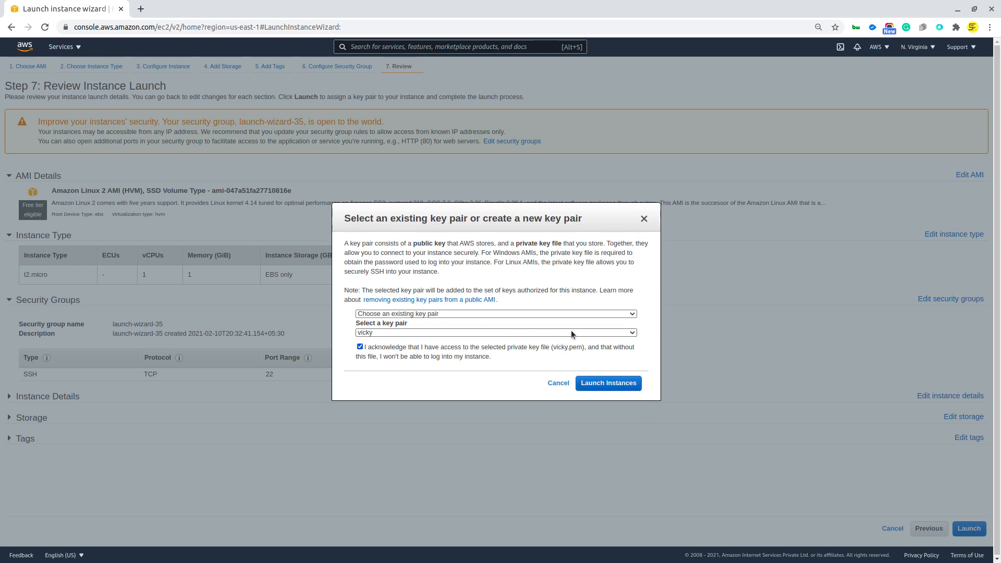
pyautogui.doubleClick(560, 347)
pyautogui.click(360, 348)
pyautogui.click(359, 347)
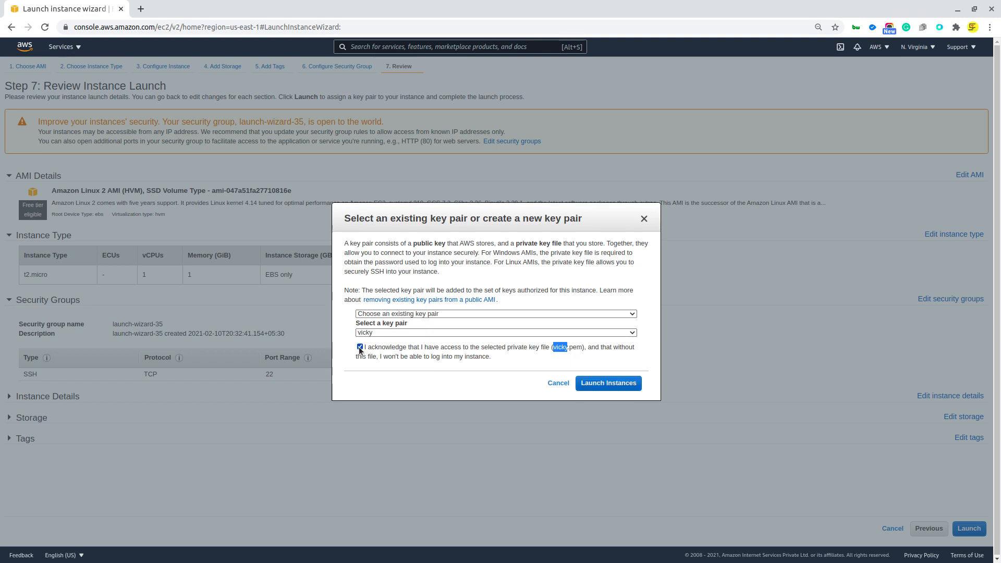
pyautogui.click(609, 383)
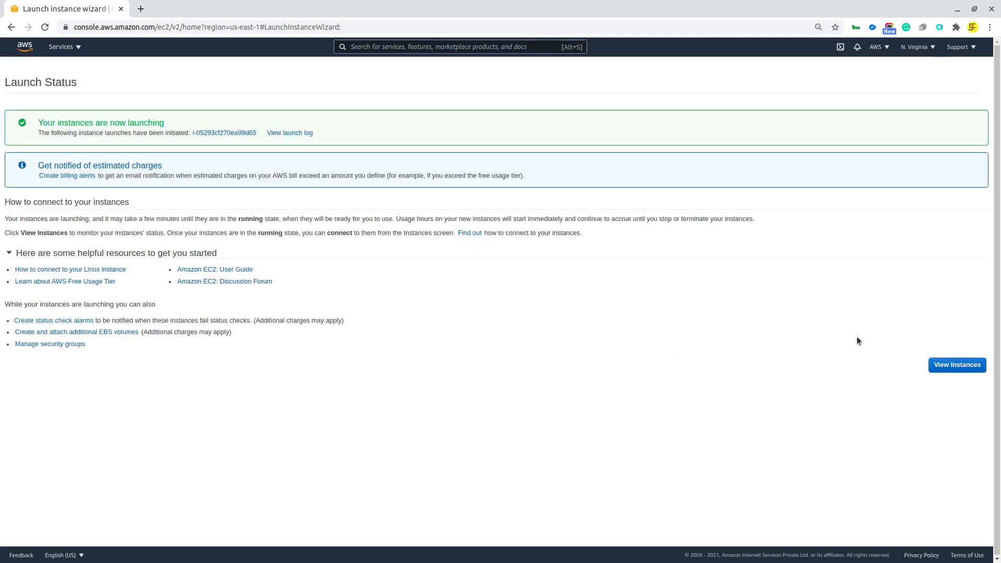
# - Open the list of instances and check the LinuxServer instance's state and availability zone
pyautogui.click(963, 364)
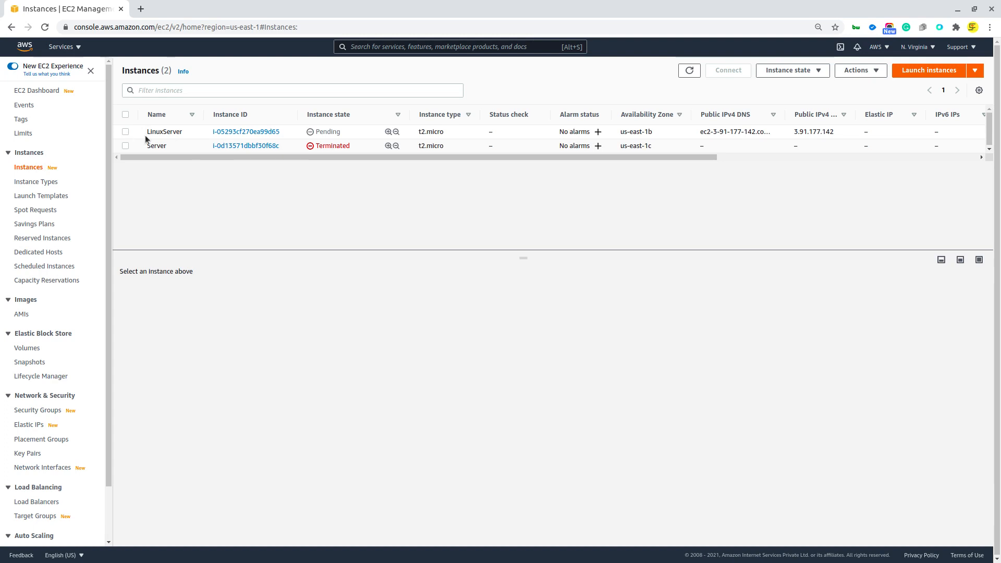
pyautogui.click(323, 131)
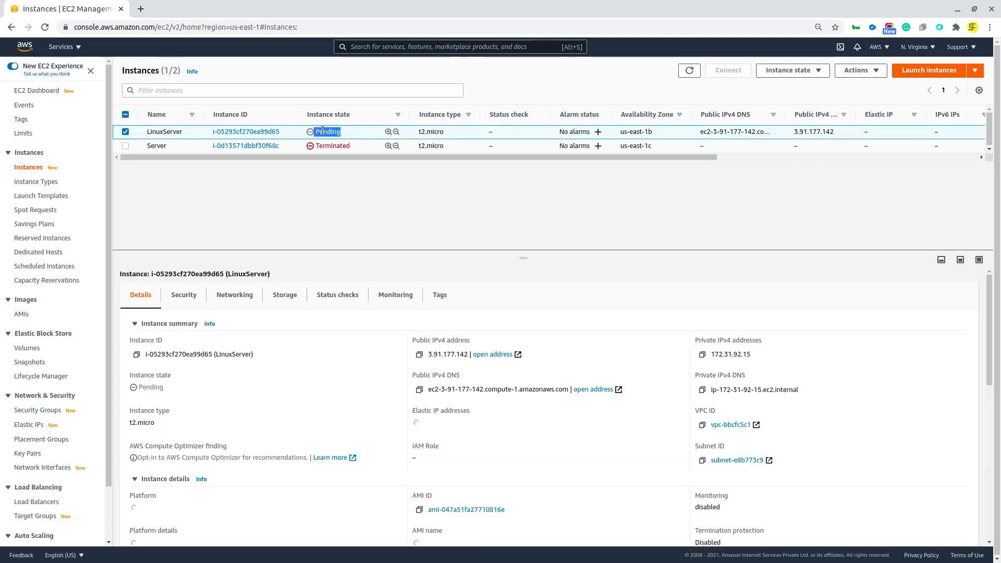
pyautogui.tripleClick(643, 132)
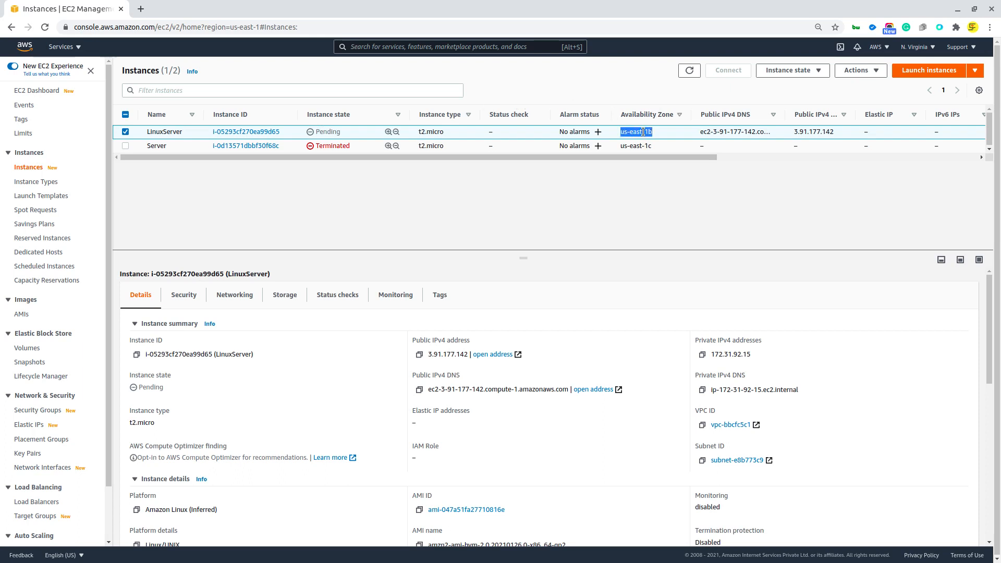
# - Select only the LinuxServer instance and copy its public IPv4 address from the instance summary
pyautogui.click(125, 132)
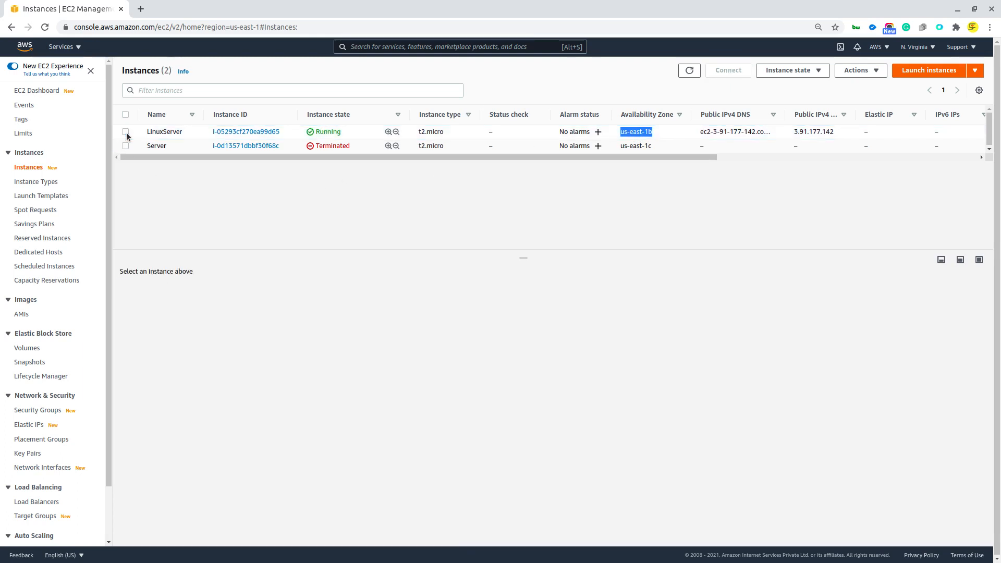
pyautogui.click(125, 133)
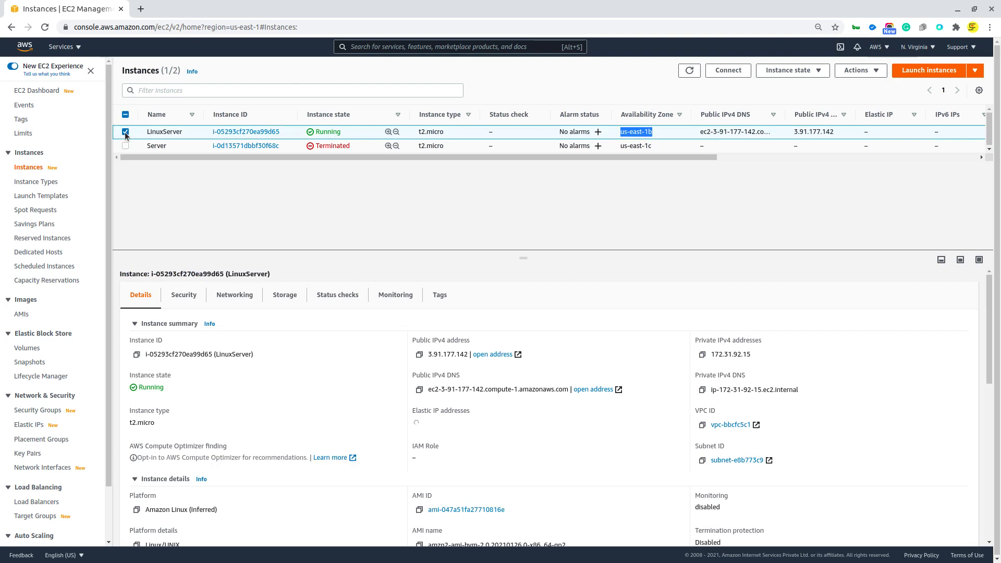
pyautogui.click(126, 133)
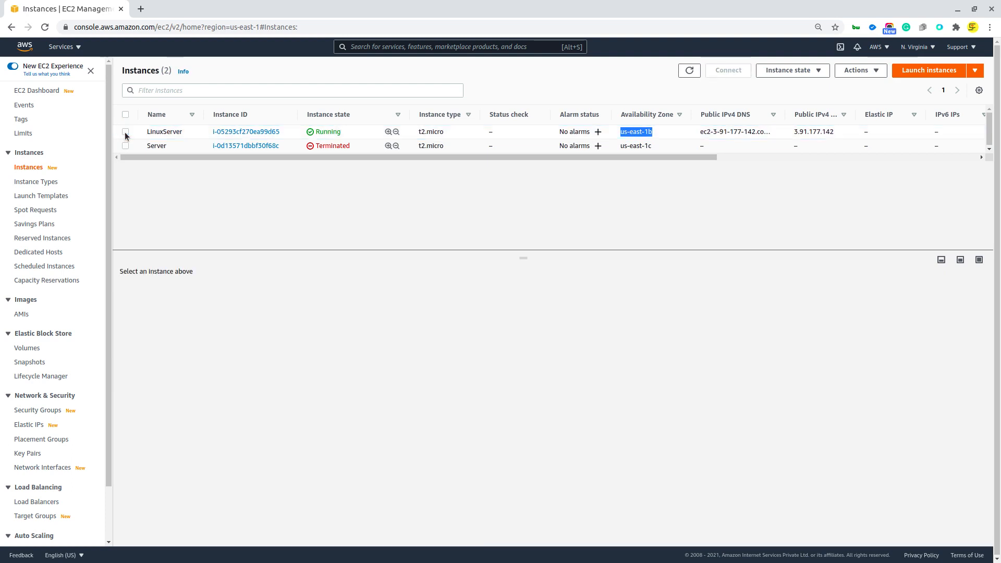
pyautogui.click(125, 134)
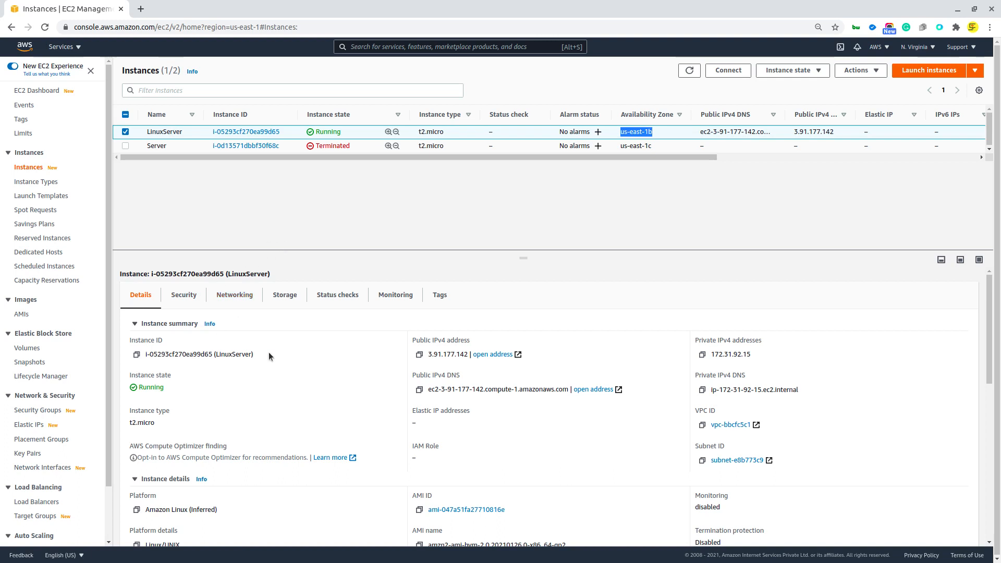
pyautogui.click(420, 355)
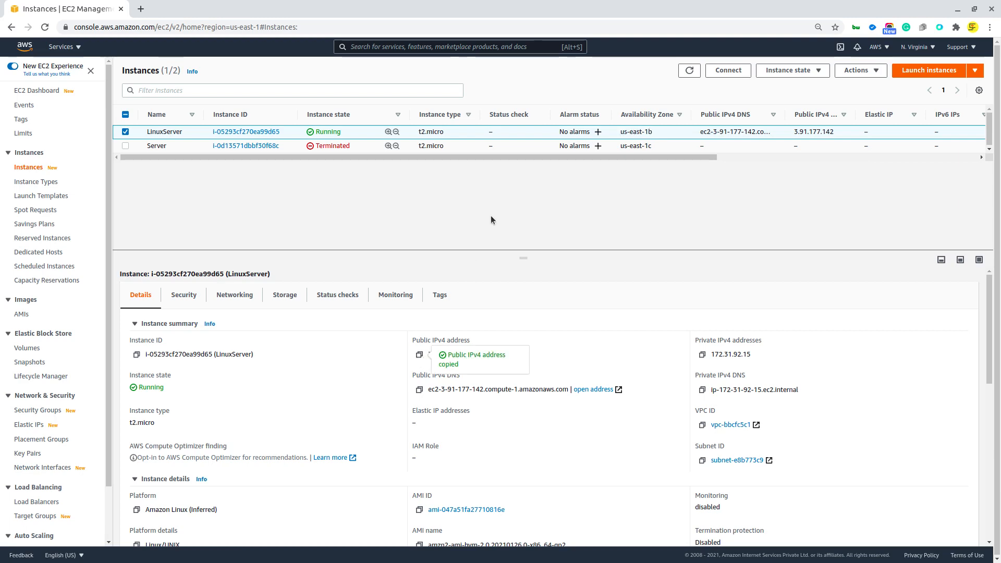
# - Switch to the terminal window and clear its old output
pyautogui.press('super')
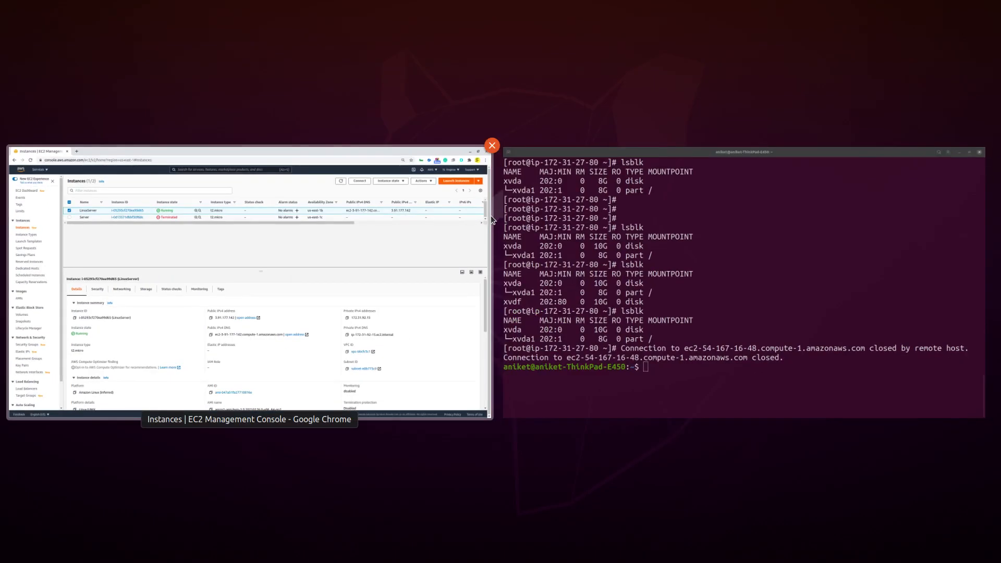
pyautogui.click(685, 242)
pyautogui.hotkey('ctrl', 'l')
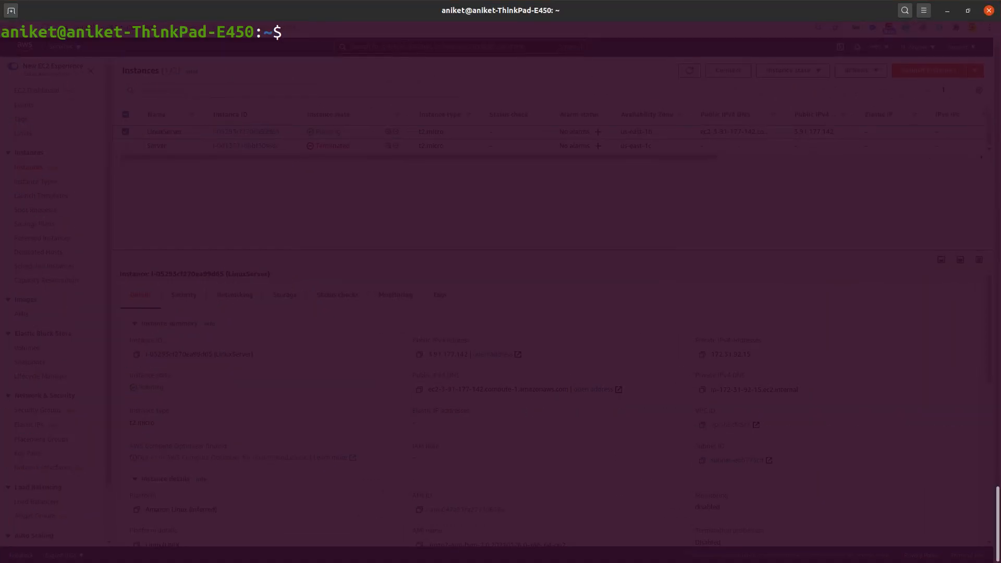
# - Connect over SSH as ec2-user to the copied public IP address using Downloads/vicky.pem, answering yes to the host authenticity question
pyautogui.write('ssh  -i  Down')
pyautogui.press('Tab')
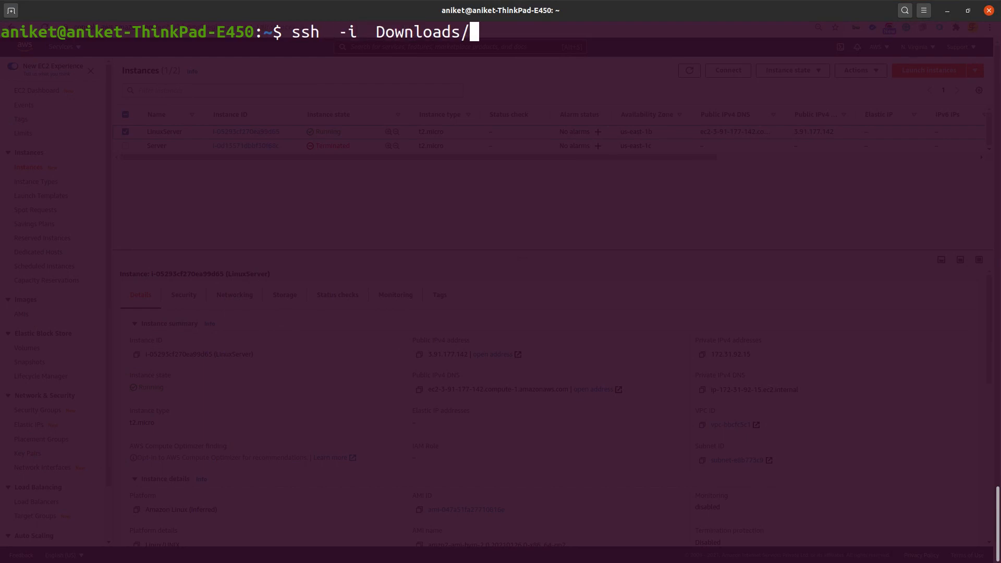
pyautogui.write('vi')
pyautogui.press('Tab')
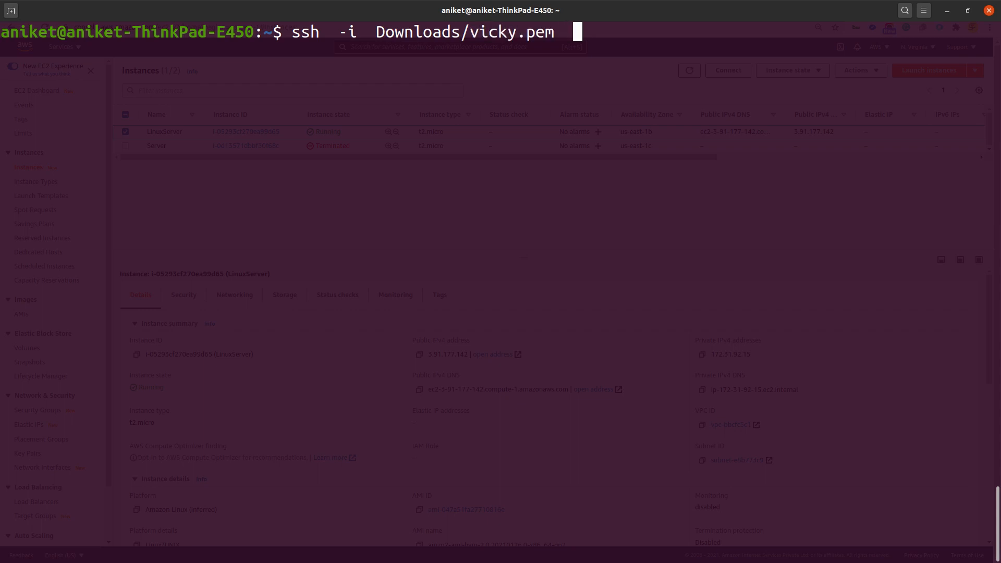
pyautogui.write('ec2-use')
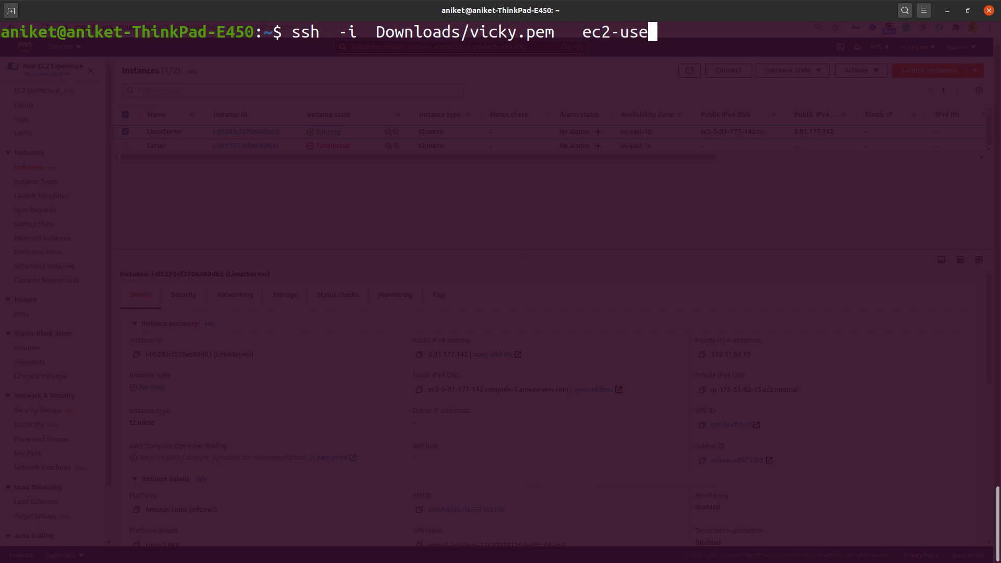
pyautogui.write('r@')
pyautogui.hotkey('ctrl', 'shift', 'v')
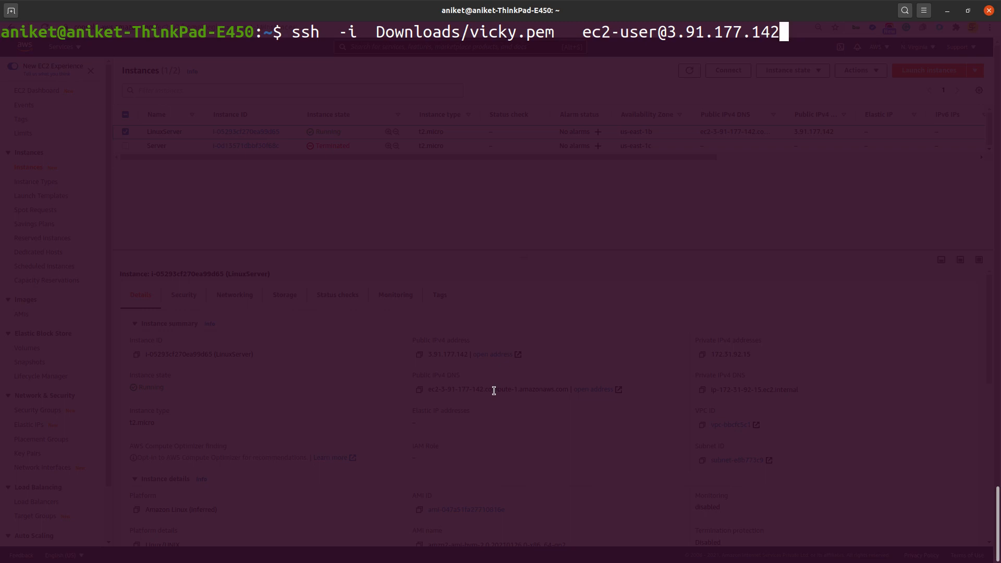
pyautogui.press('Return')
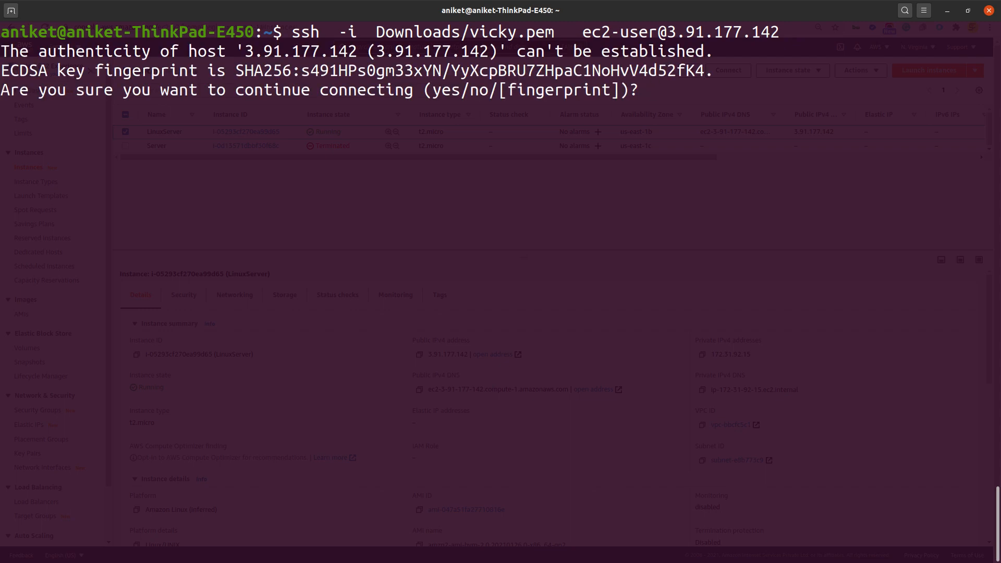
pyautogui.write('yes')
pyautogui.press('Return')
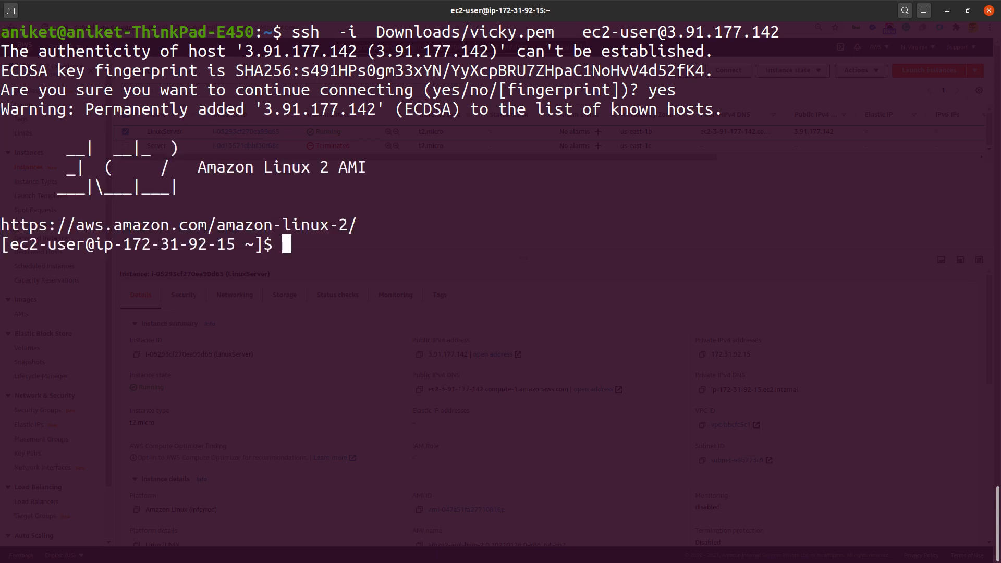
# - Clear the terminal and switch to the root user with sudo su -
pyautogui.hotkey('ctrl', 'l')
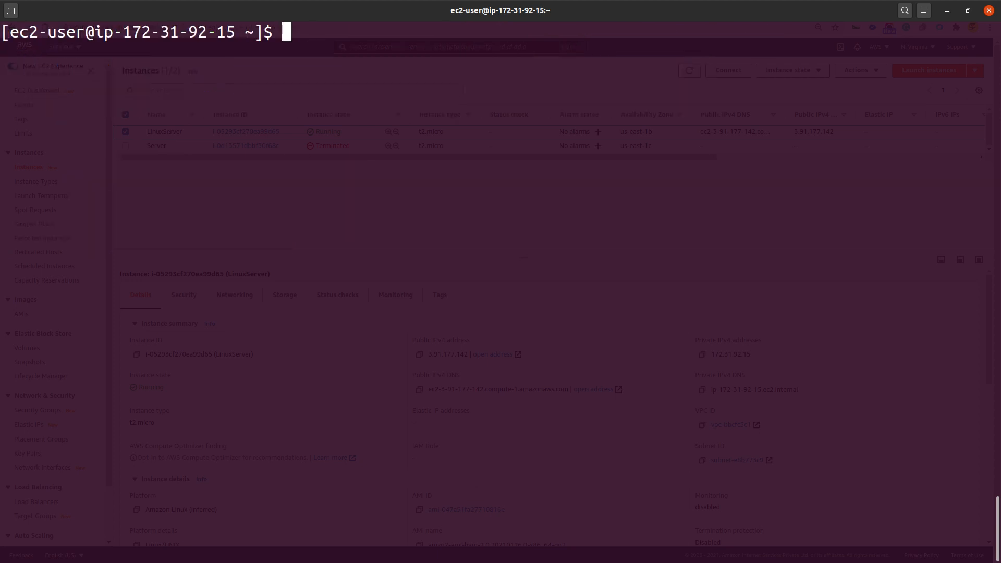
pyautogui.press('Return')
pyautogui.press('Return')
pyautogui.press('Return')
pyautogui.write('sud')
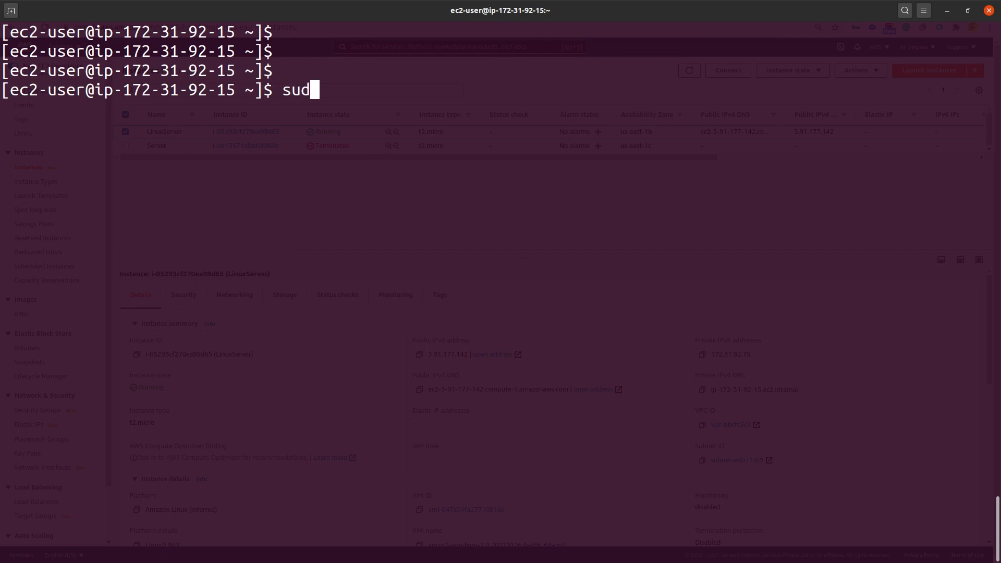
pyautogui.write('o su -')
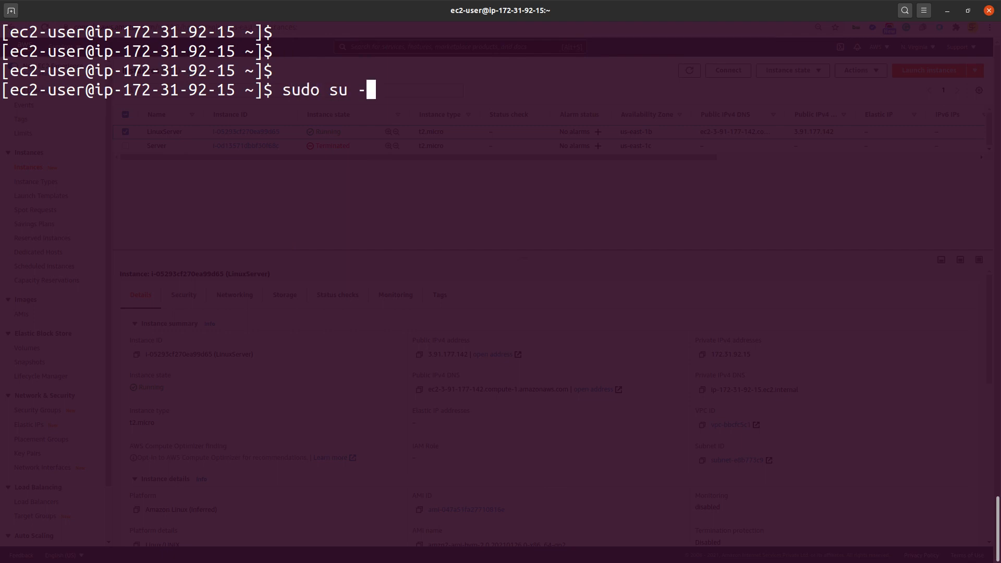
pyautogui.press('Return')
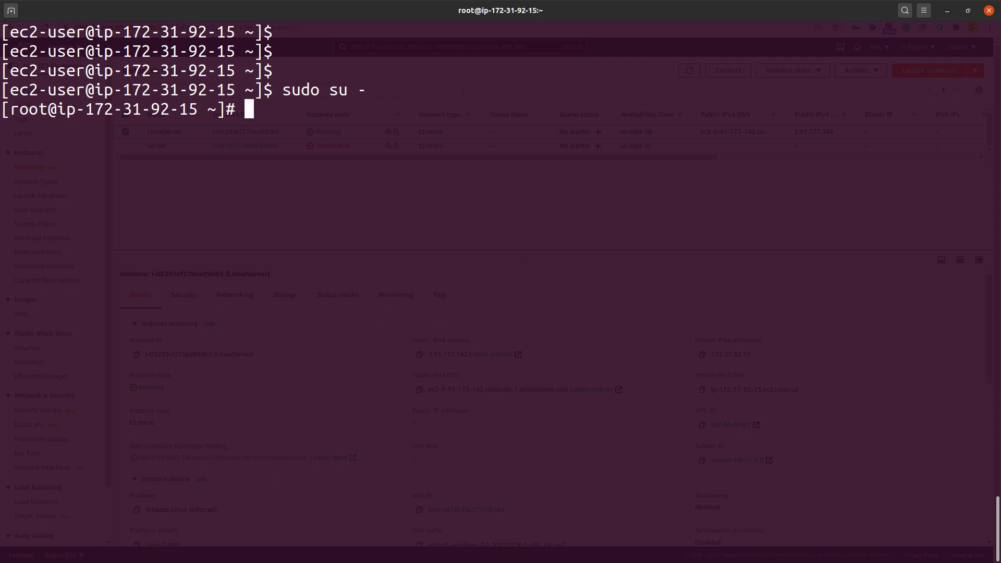
# - Clear the terminal, list the instance's block devices with lsblk and examine the xvda disk entry
pyautogui.hotkey('ctrl', 'l')
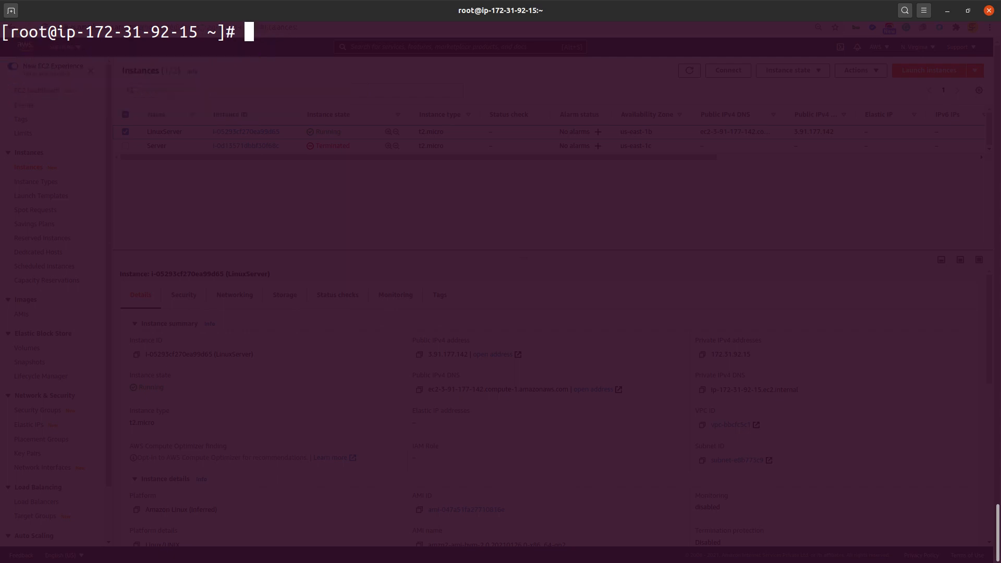
pyautogui.write('lsblk')
pyautogui.press('Return')
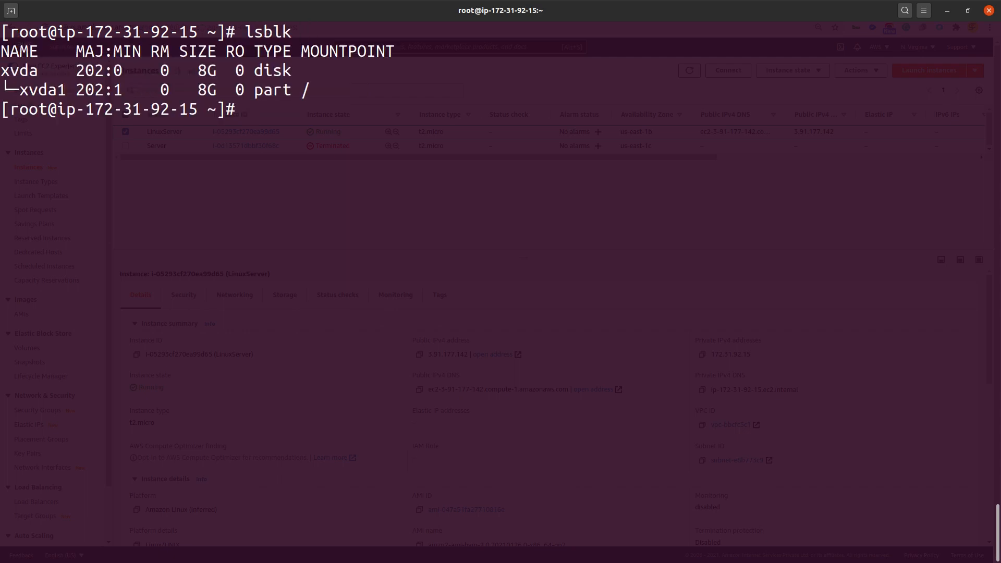
pyautogui.tripleClick(263, 72)
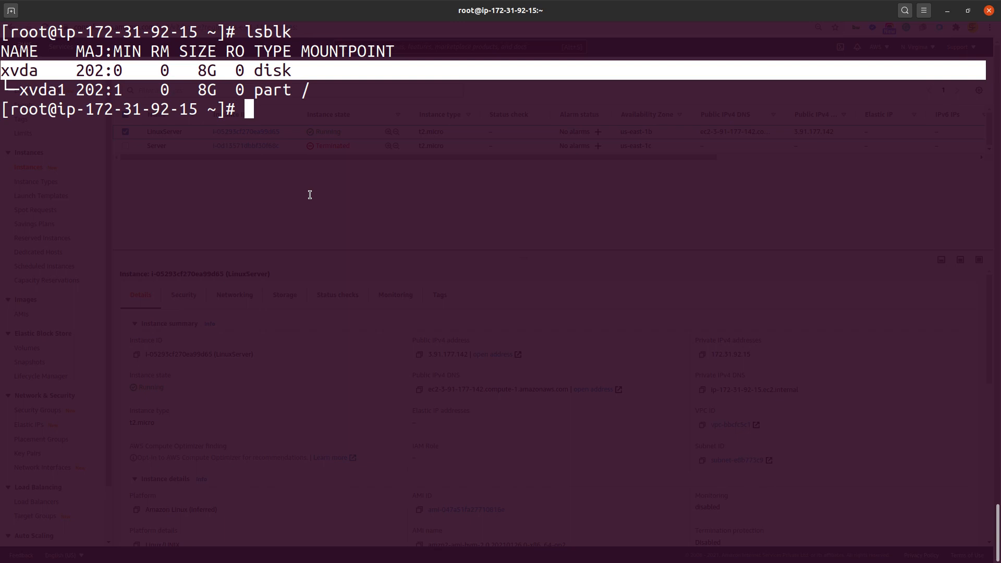
# - Switch back to the EC2 console in Chrome, reselect the LinuxServer instance and collapse the navigation sidebar
pyautogui.press('super')
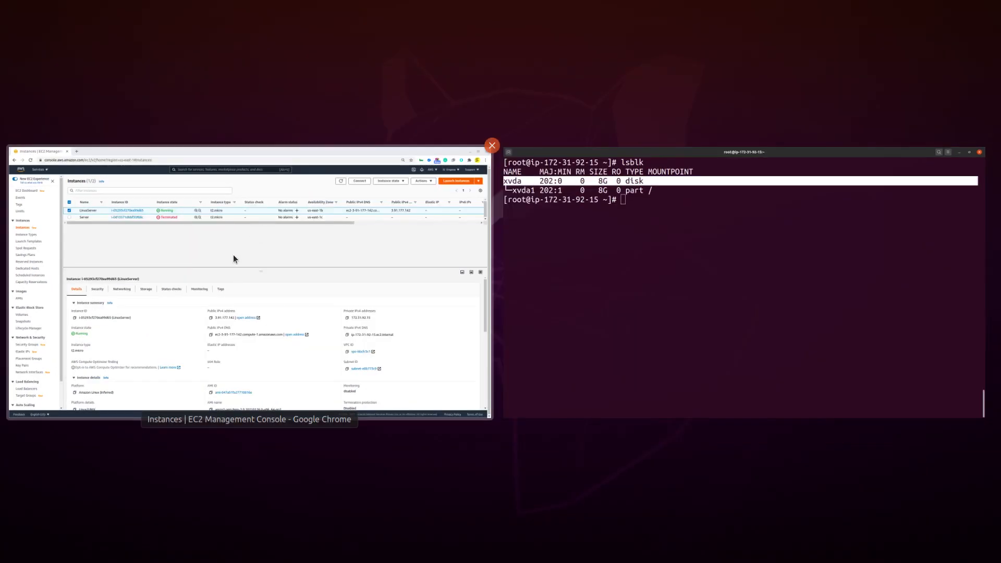
pyautogui.click(233, 259)
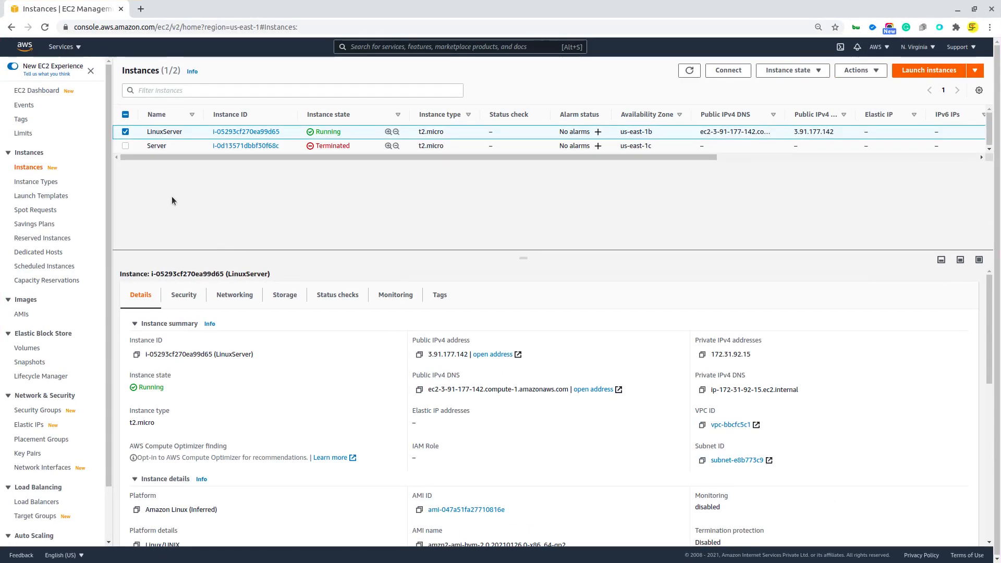
pyautogui.click(125, 131)
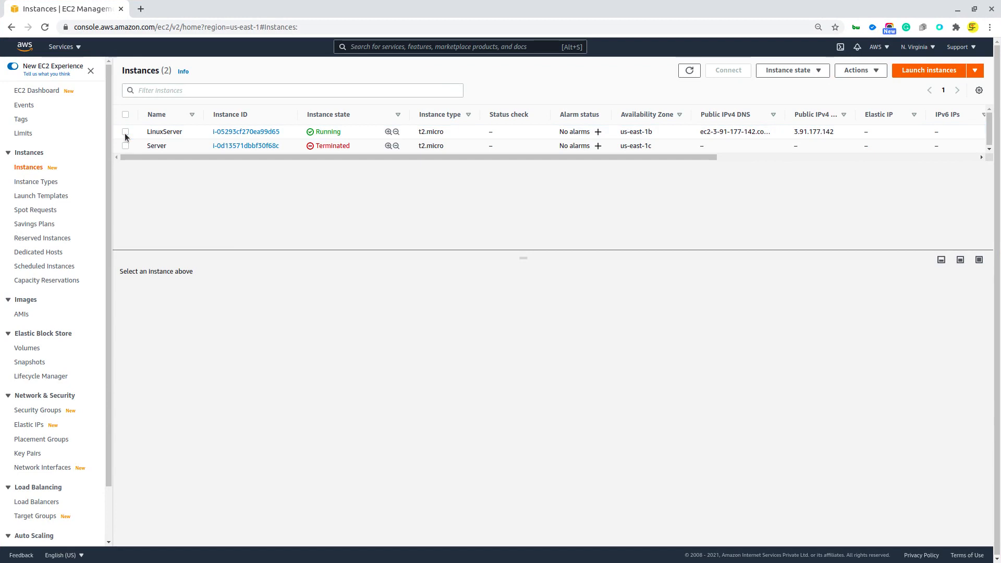
pyautogui.click(126, 132)
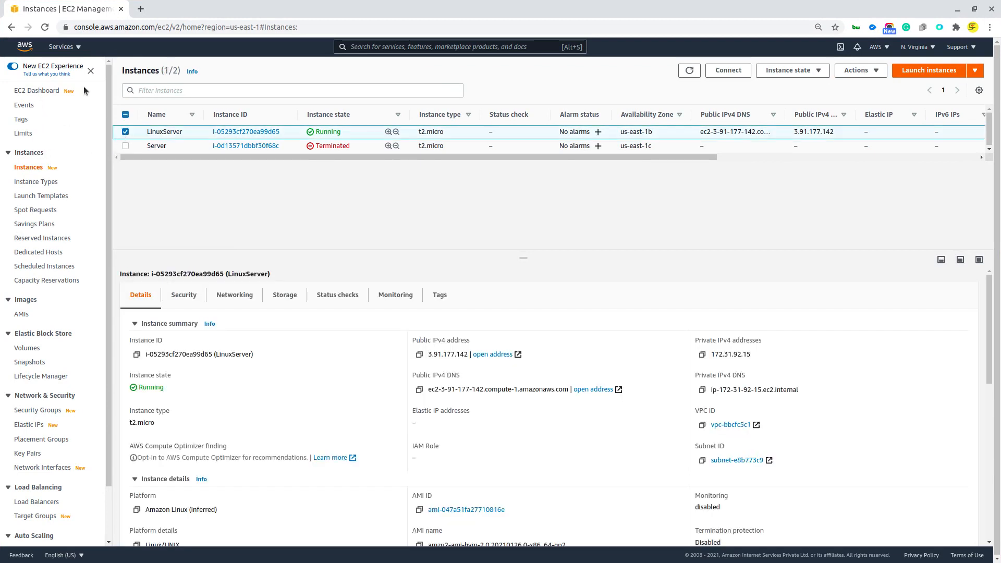
pyautogui.click(91, 70)
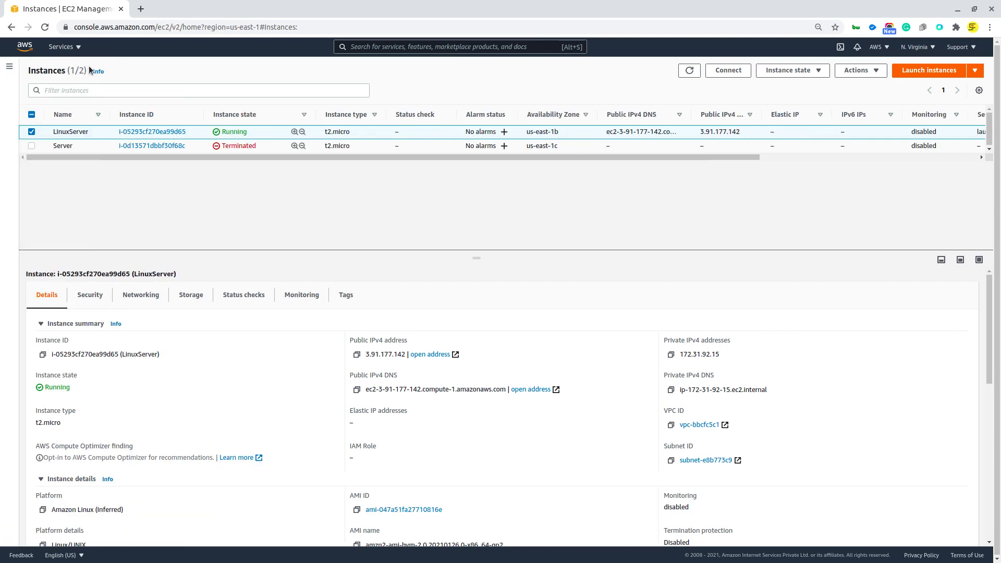
# - Expand the navigation sidebar, open the Elastic Block Store volumes list and open the LinuxServer volume for modification
pyautogui.click(10, 67)
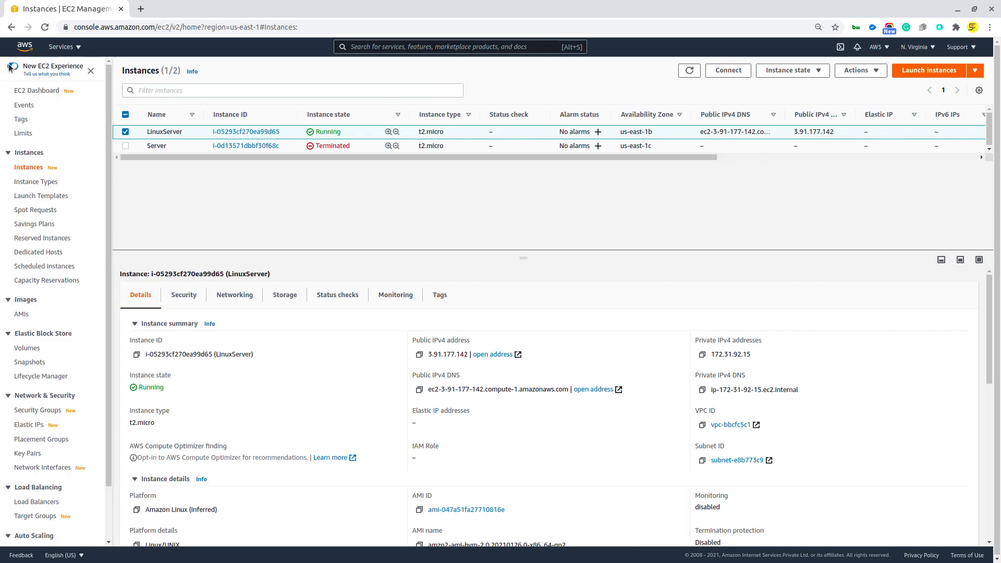
pyautogui.click(36, 335)
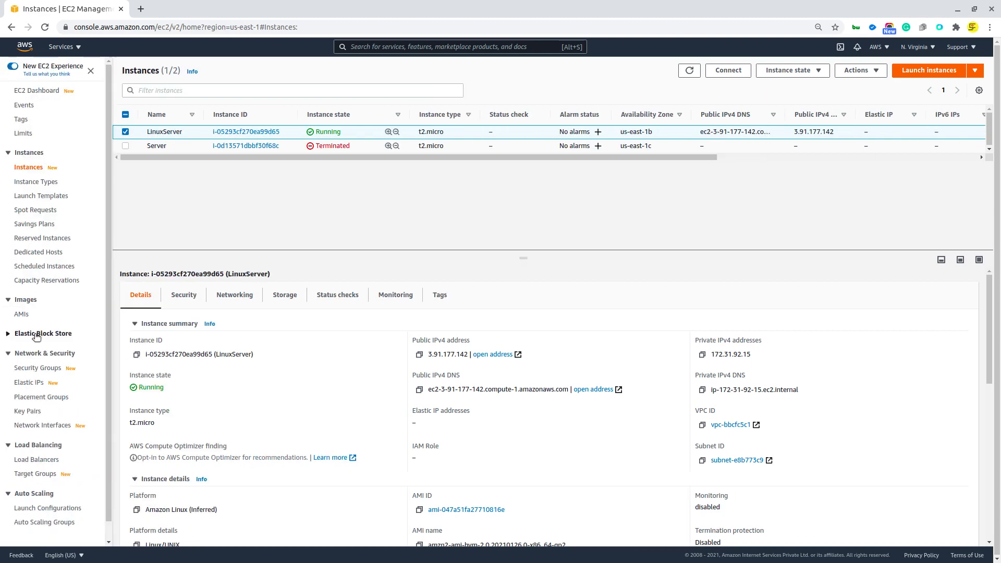
pyautogui.click(37, 334)
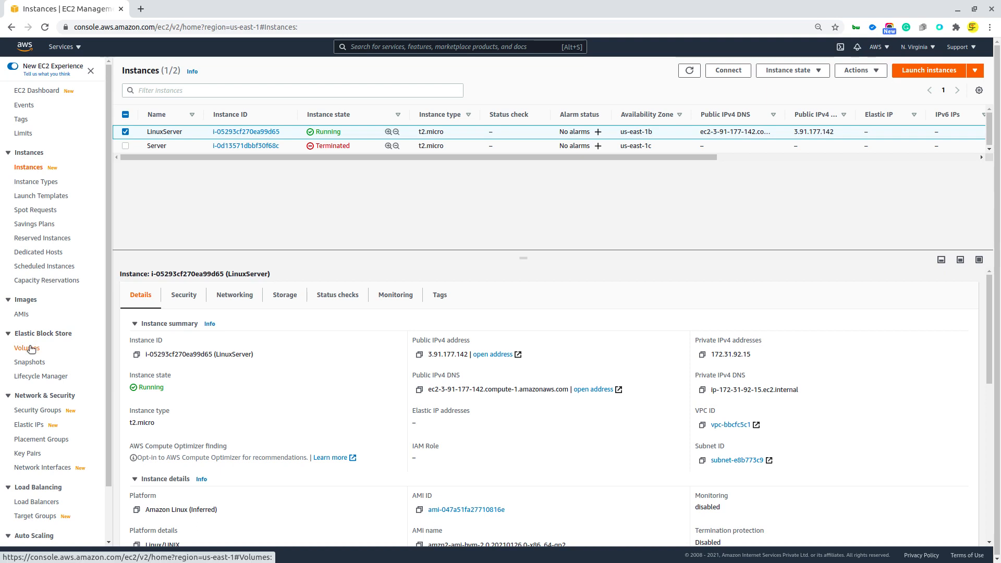
pyautogui.click(30, 348)
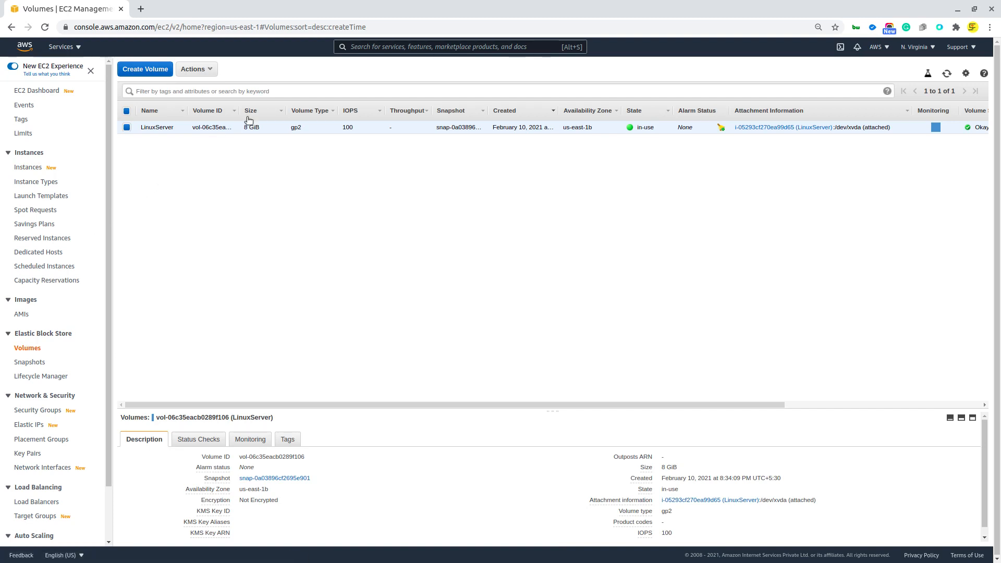
pyautogui.rightClick(128, 130)
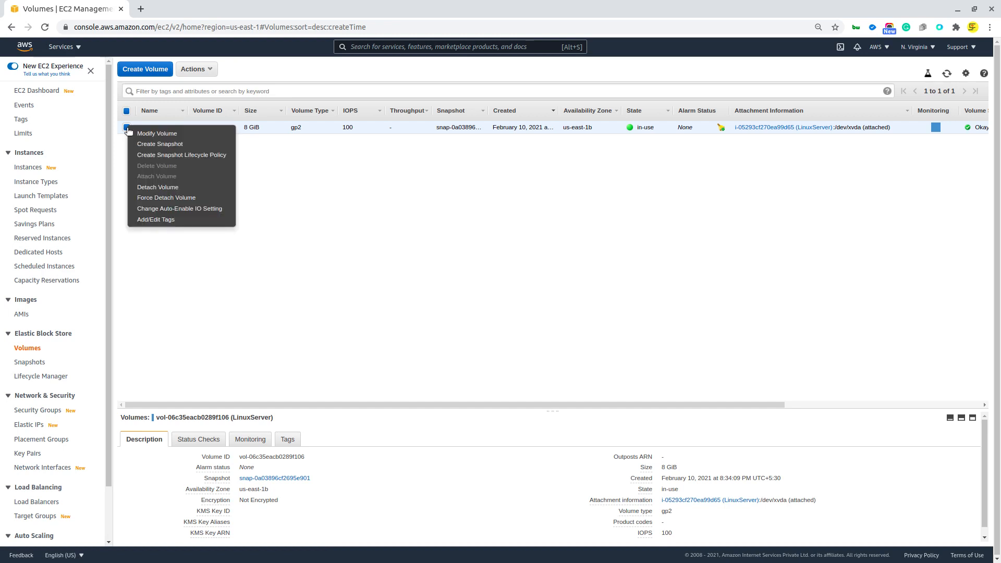
pyautogui.click(156, 133)
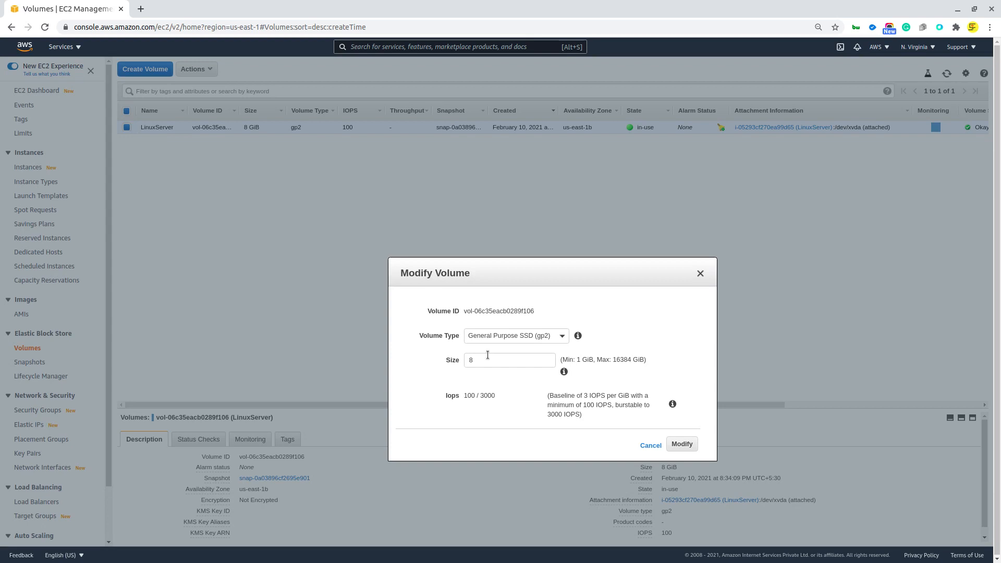
# - Try to shrink the LinuxServer volume by setting its size to 7 GiB
pyautogui.doubleClick(487, 355)
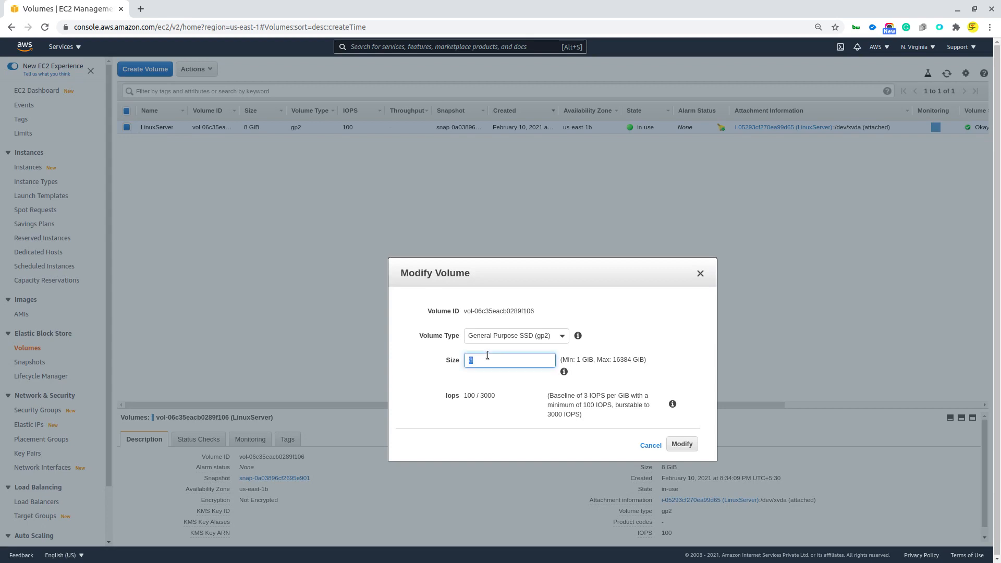
pyautogui.write('7')
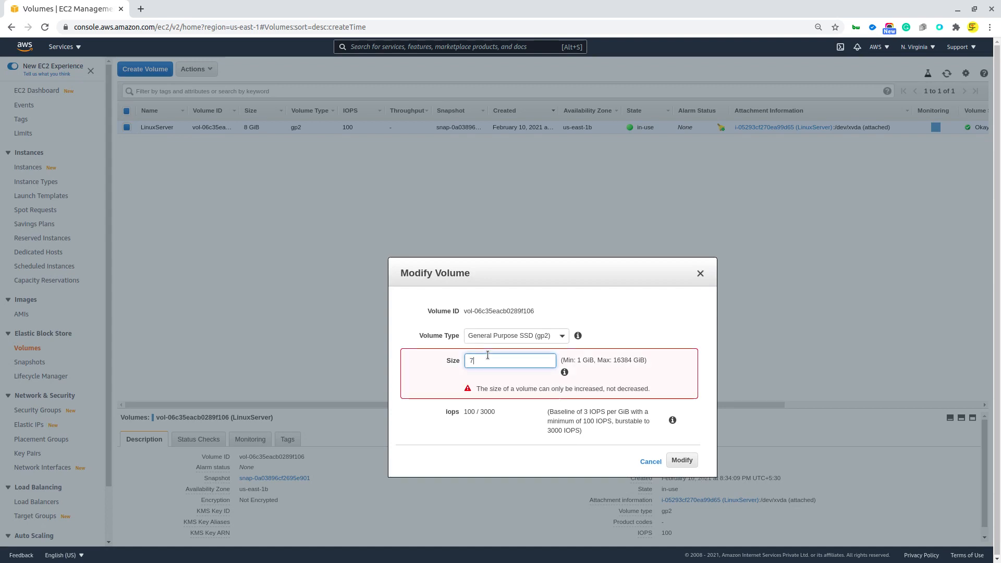
pyautogui.tripleClick(581, 388)
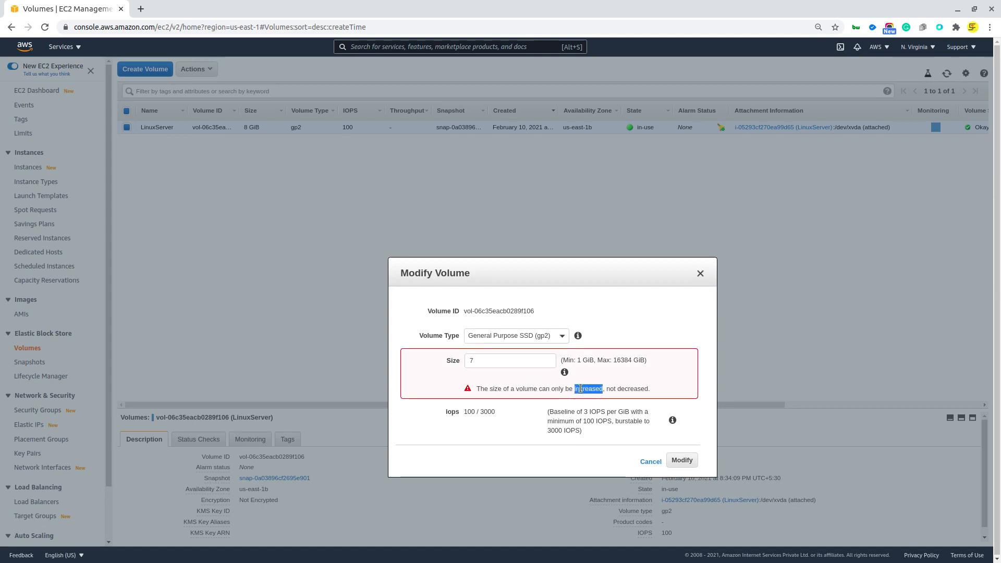
# - Set the LinuxServer volume's size to 10 GiB, confirm the modification and close the dialog
pyautogui.doubleClick(494, 362)
pyautogui.write('10')
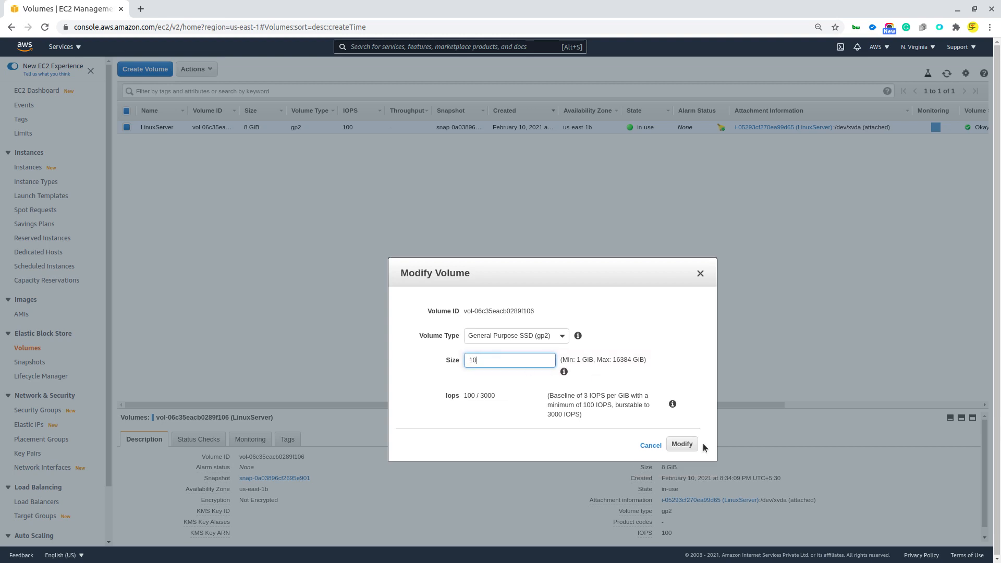
pyautogui.click(687, 446)
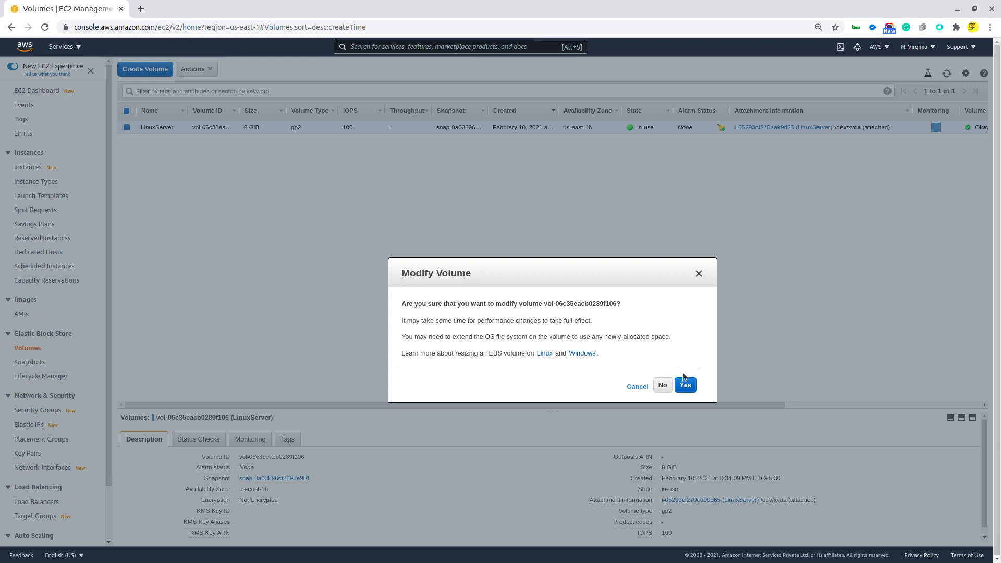
pyautogui.click(687, 385)
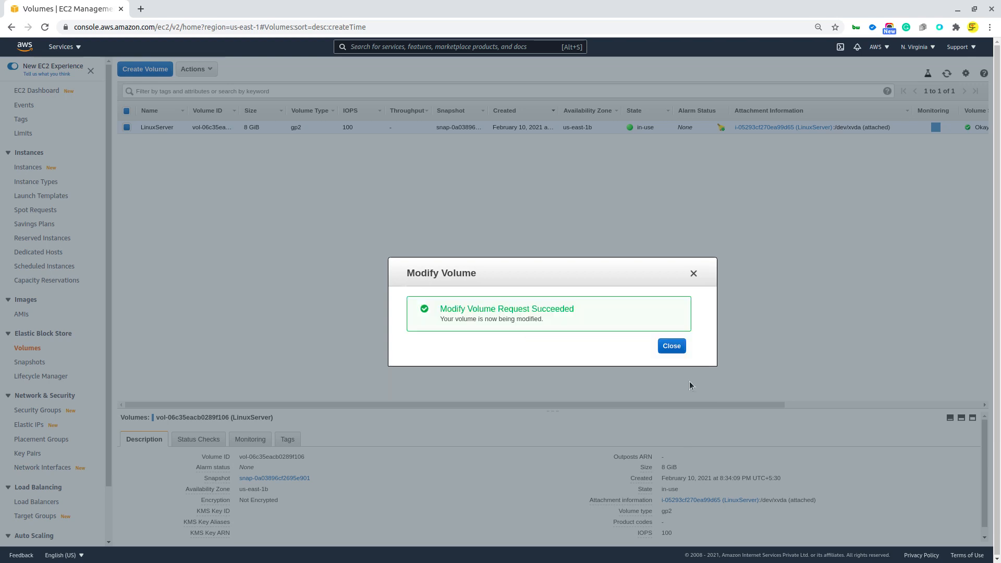
pyautogui.click(671, 346)
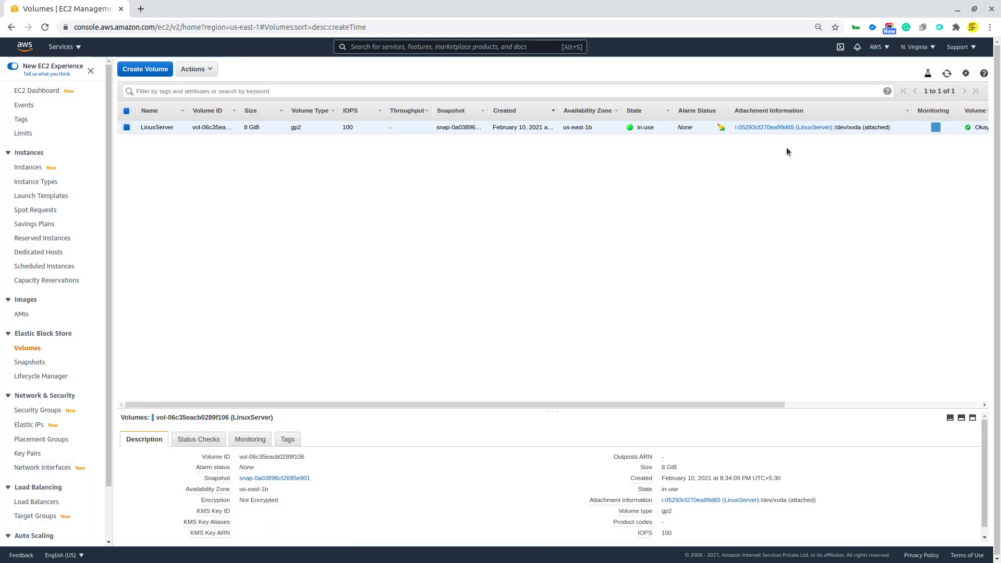
# - Refresh the volumes list several times and check the size of the LinuxServer volume
pyautogui.doubleClick(253, 126)
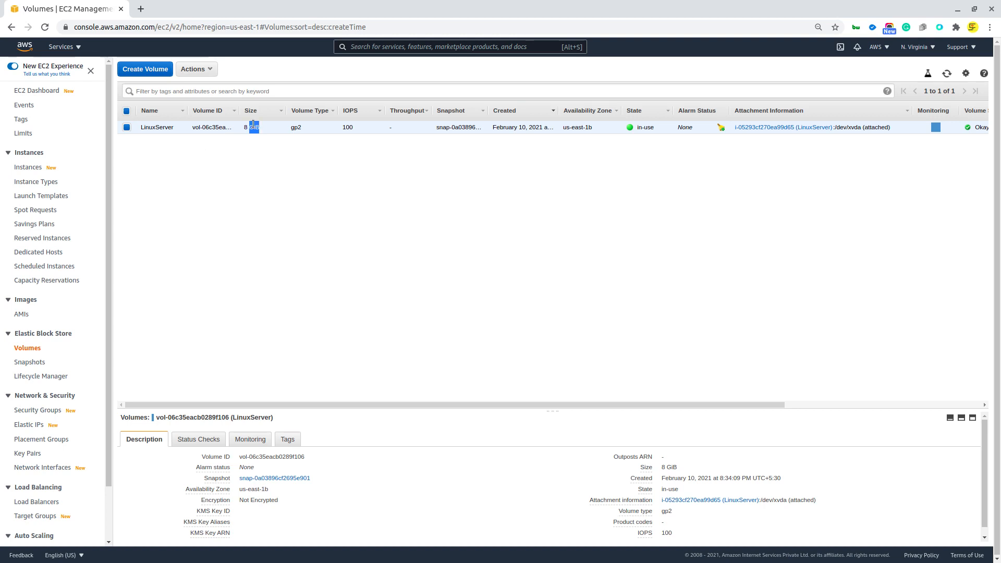
pyautogui.click(947, 74)
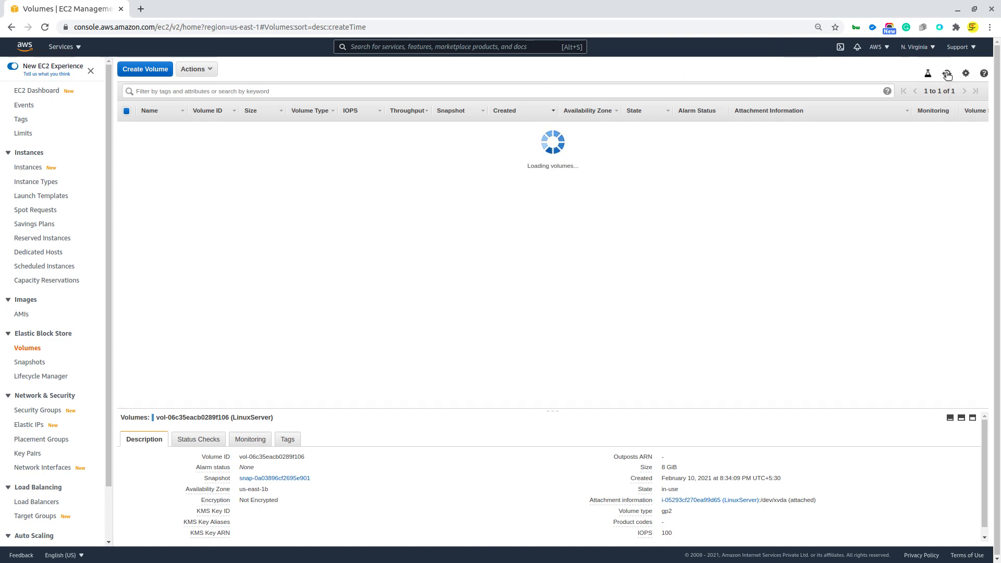
pyautogui.click(947, 74)
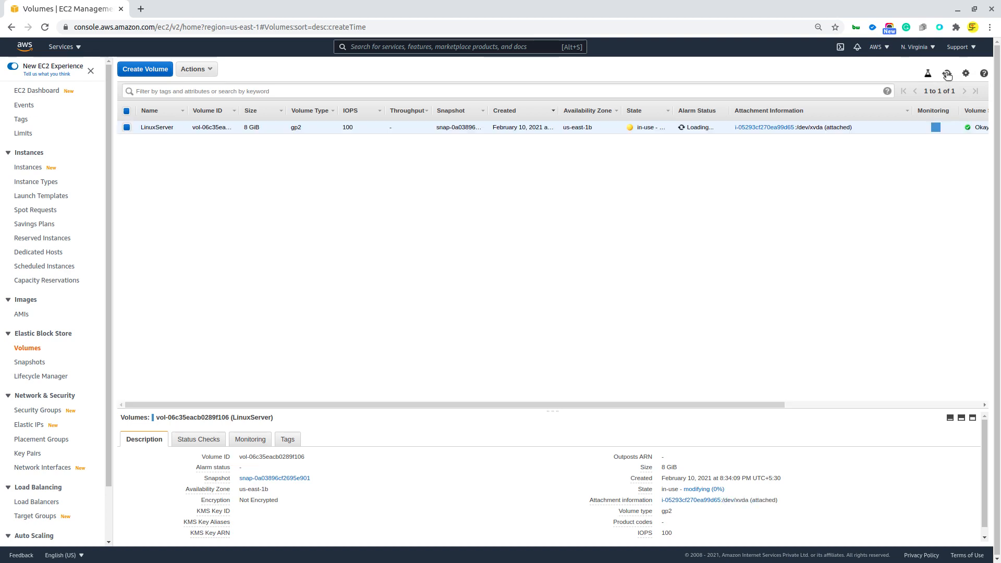
pyautogui.click(947, 74)
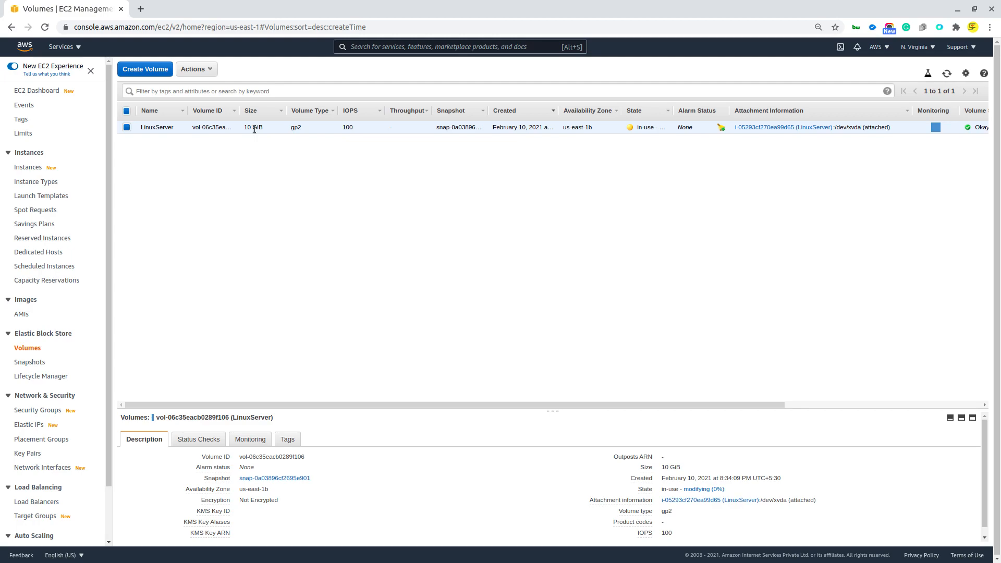
# - Switch to the SSH terminal, list the block devices again with lsblk and examine the xvda disk entry
pyautogui.press('super')
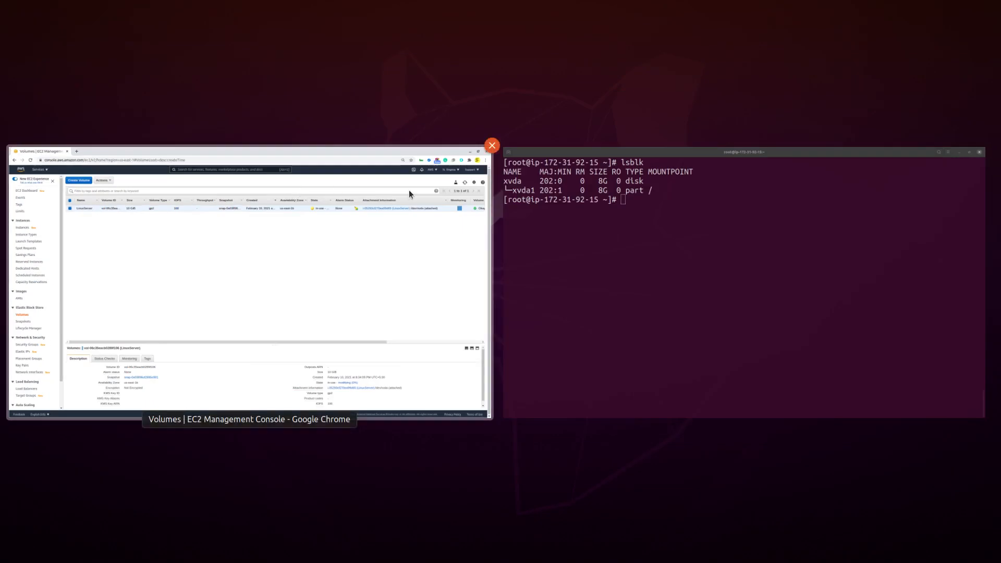
pyautogui.click(610, 229)
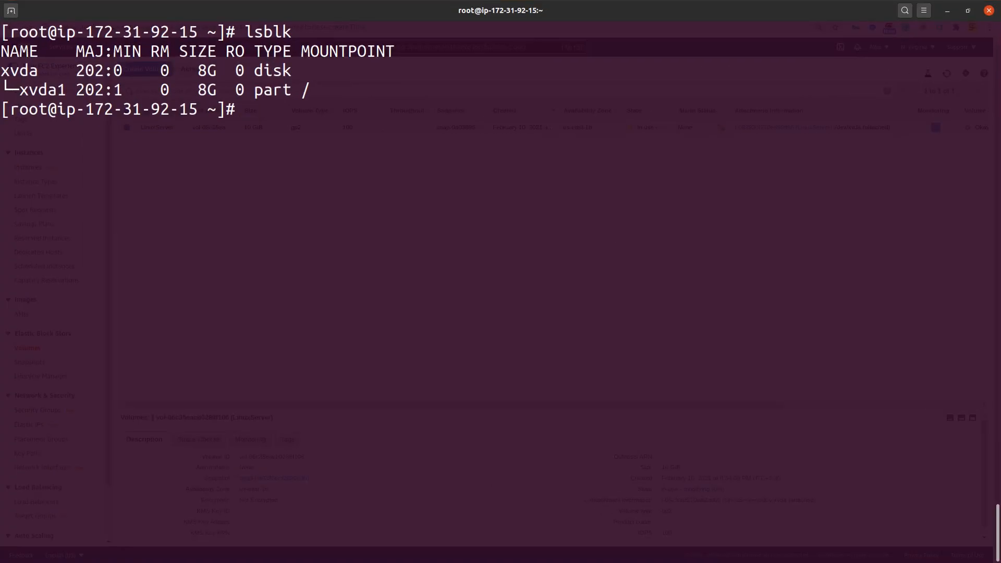
pyautogui.press('Return')
pyautogui.press('Return')
pyautogui.write('slb')
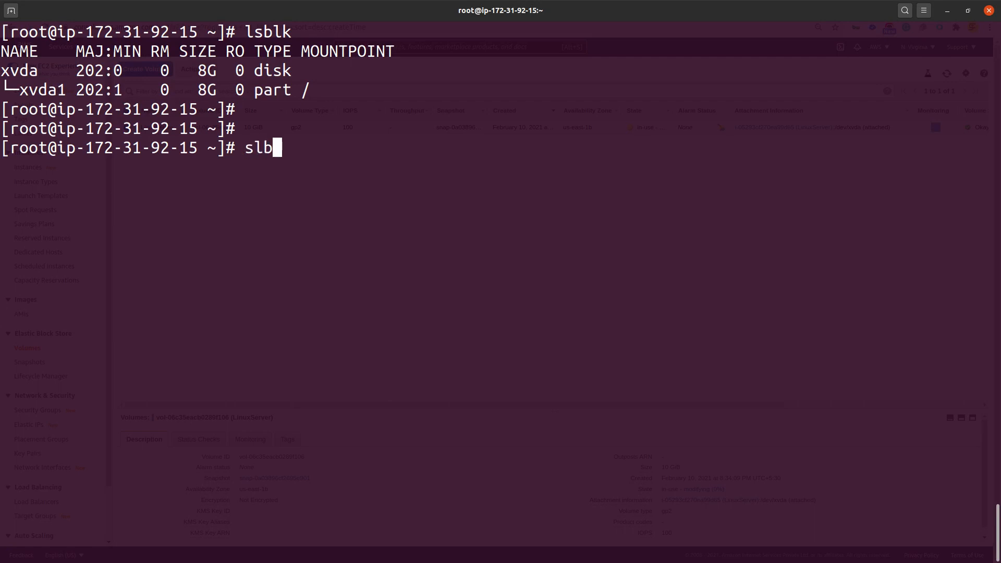
pyautogui.press('BackSpace')
pyautogui.press('BackSpace')
pyautogui.press('BackSpace')
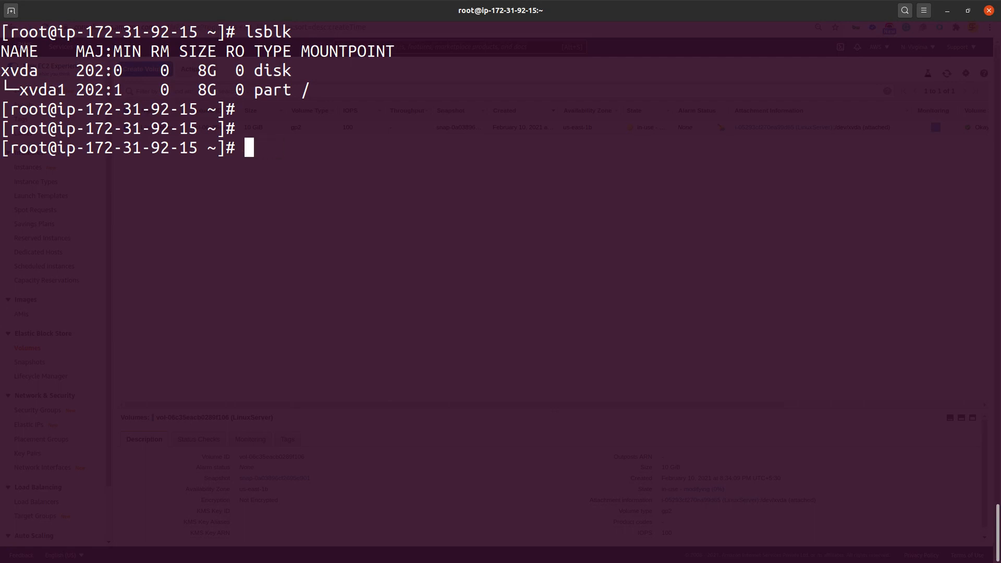
pyautogui.write('lsblk')
pyautogui.press('Return')
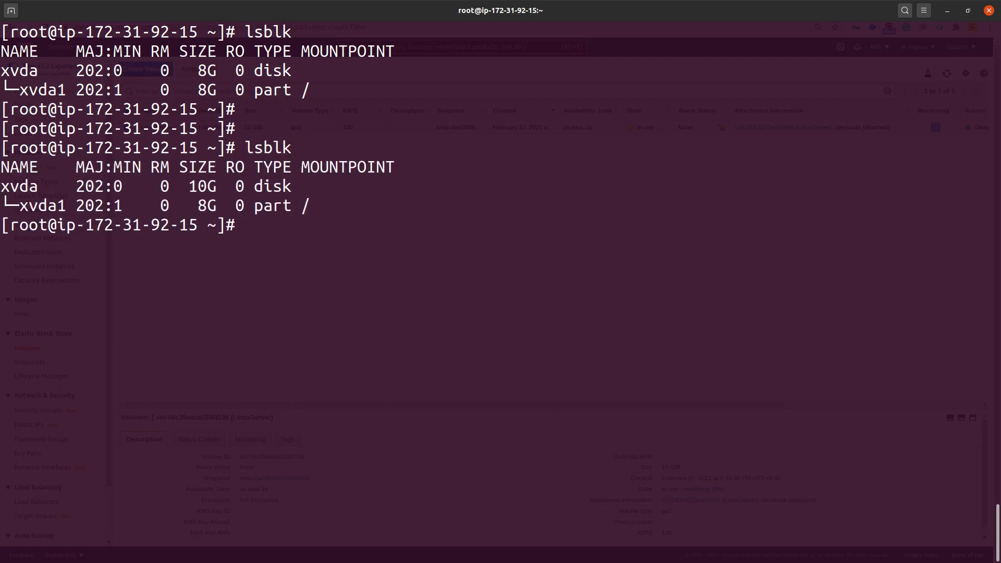
pyautogui.tripleClick(282, 188)
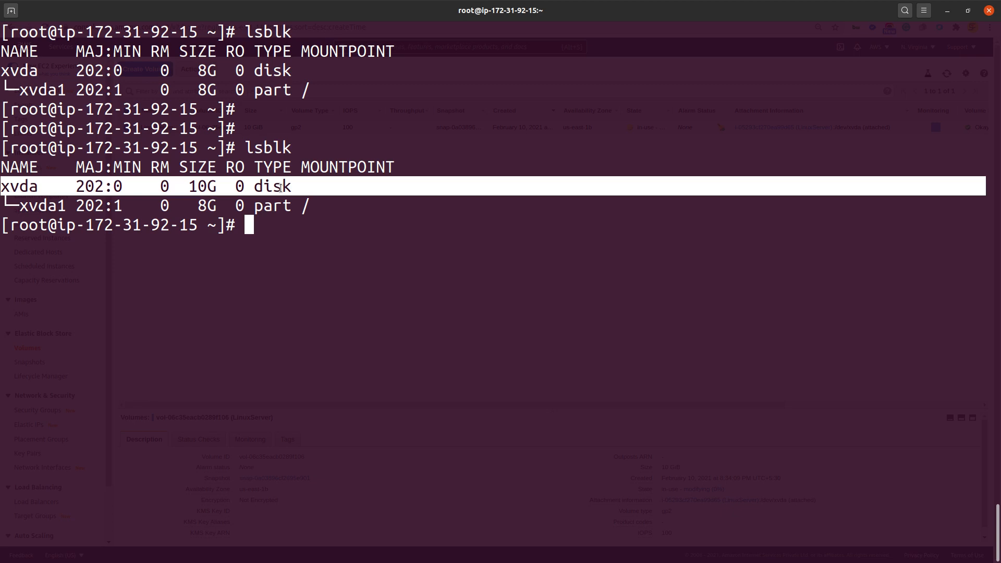
pyautogui.press('Return')
pyautogui.press('Return')
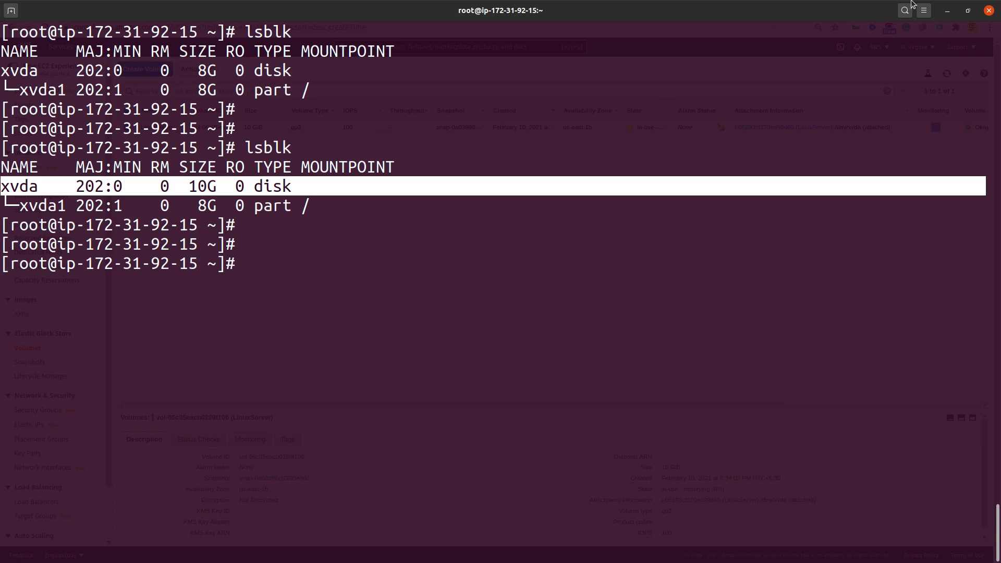
# - Return to the EC2 volumes list in Chrome, view the form for creating a new volume and cancel it
pyautogui.click(949, 9)
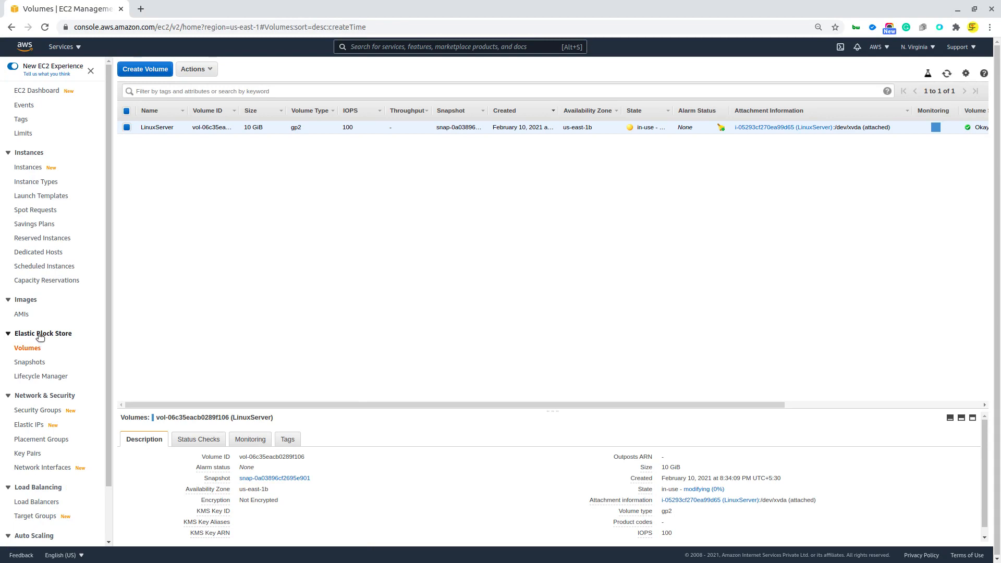
pyautogui.click(38, 350)
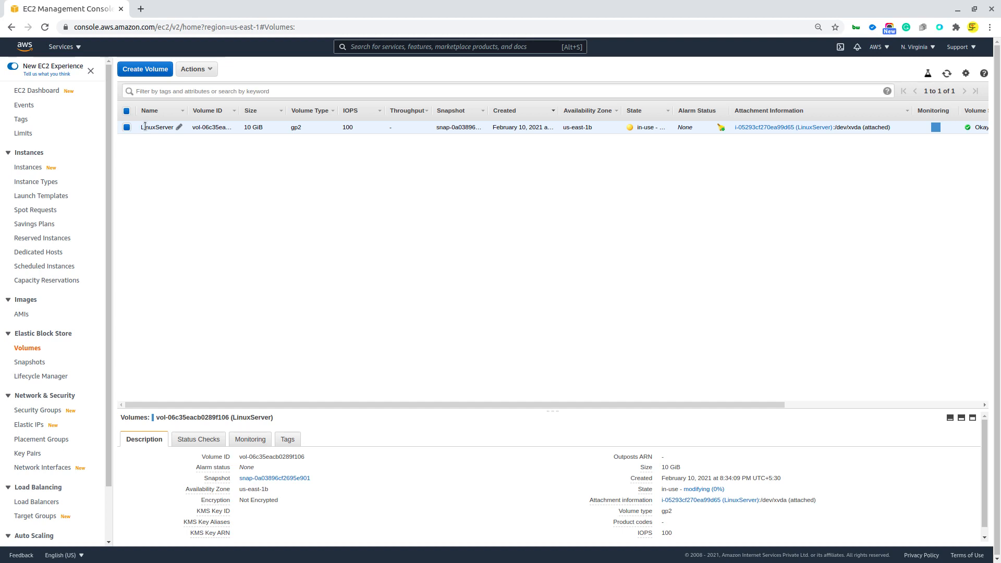
pyautogui.click(135, 69)
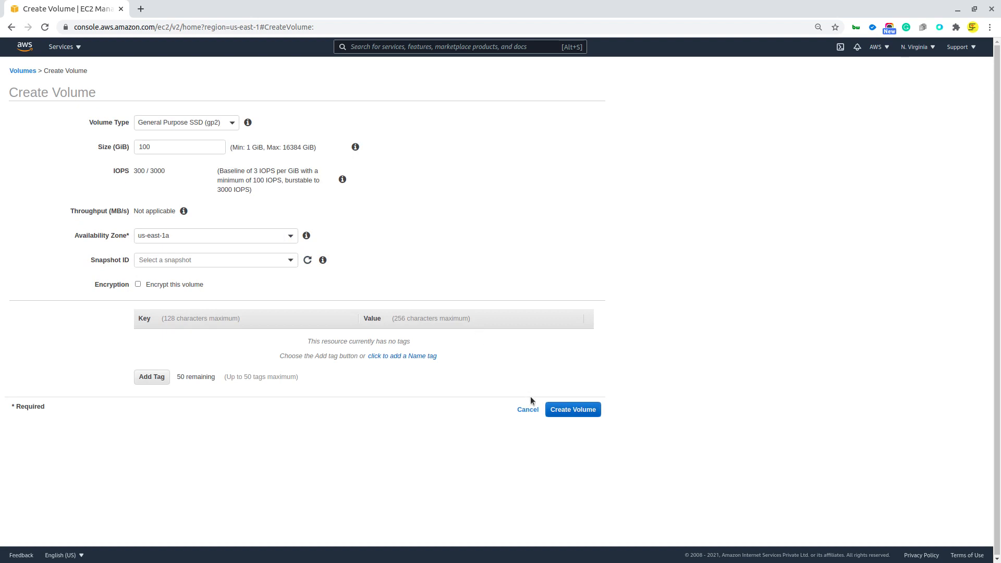
pyautogui.click(534, 410)
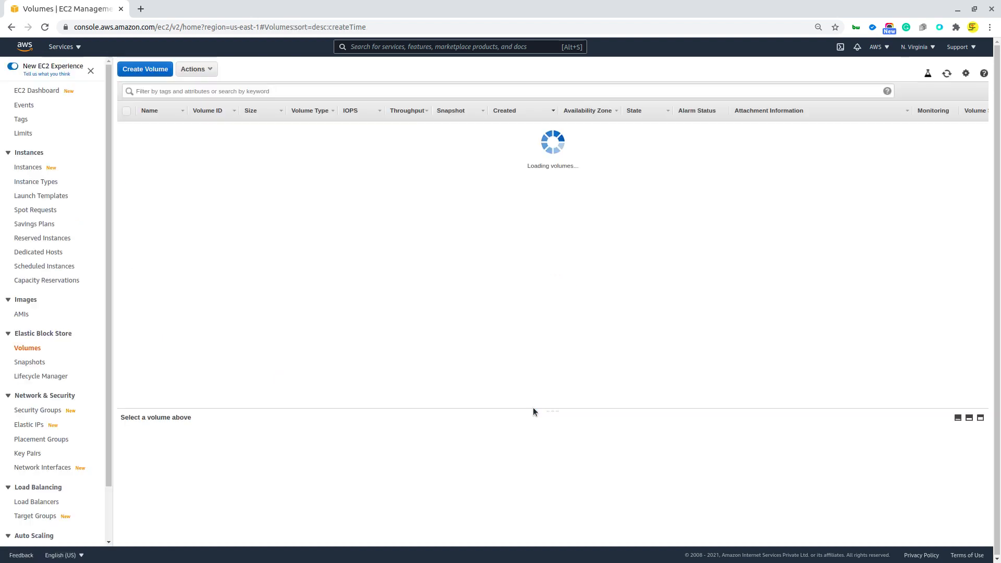
# - Check the LinuxServer instance's availability zone in the instances list, and return to the volumes list
pyautogui.click(24, 168)
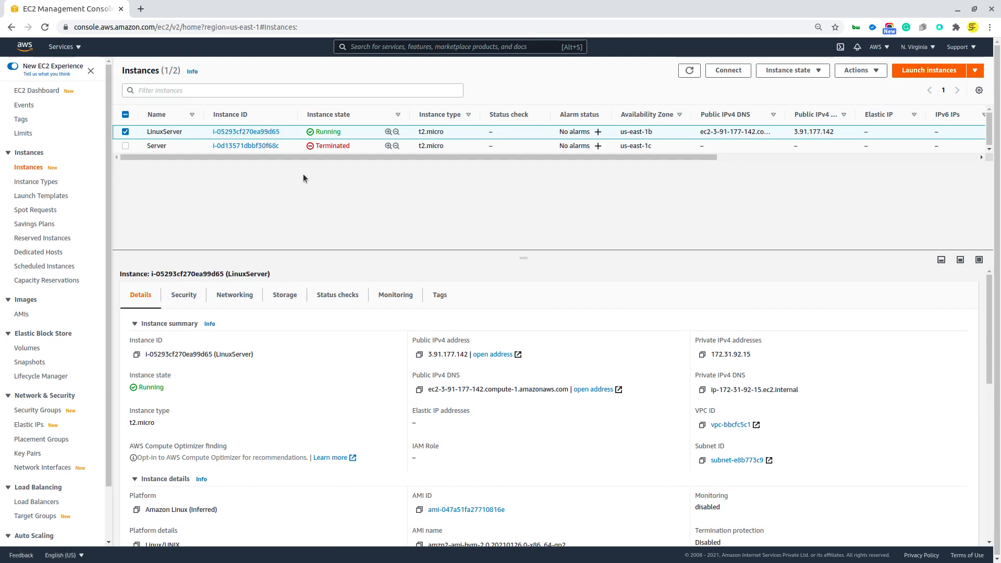
pyautogui.doubleClick(641, 130)
pyautogui.click(28, 348)
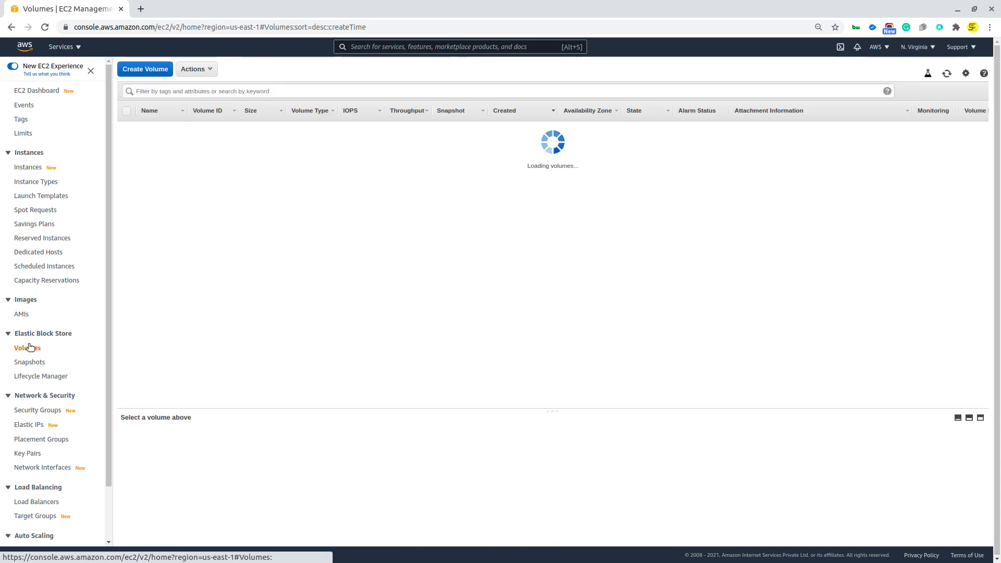
pyautogui.click(155, 70)
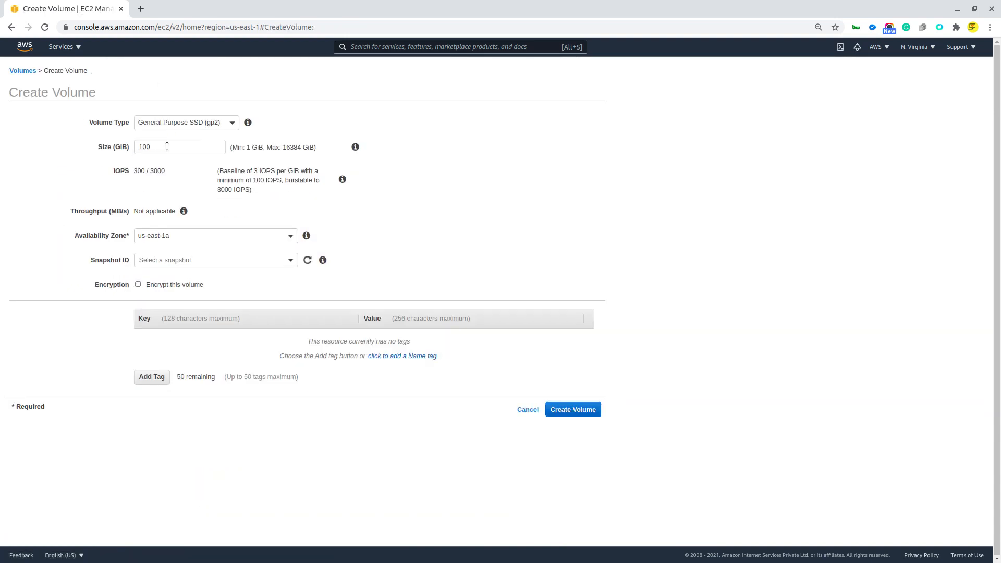
pyautogui.doubleClick(167, 146)
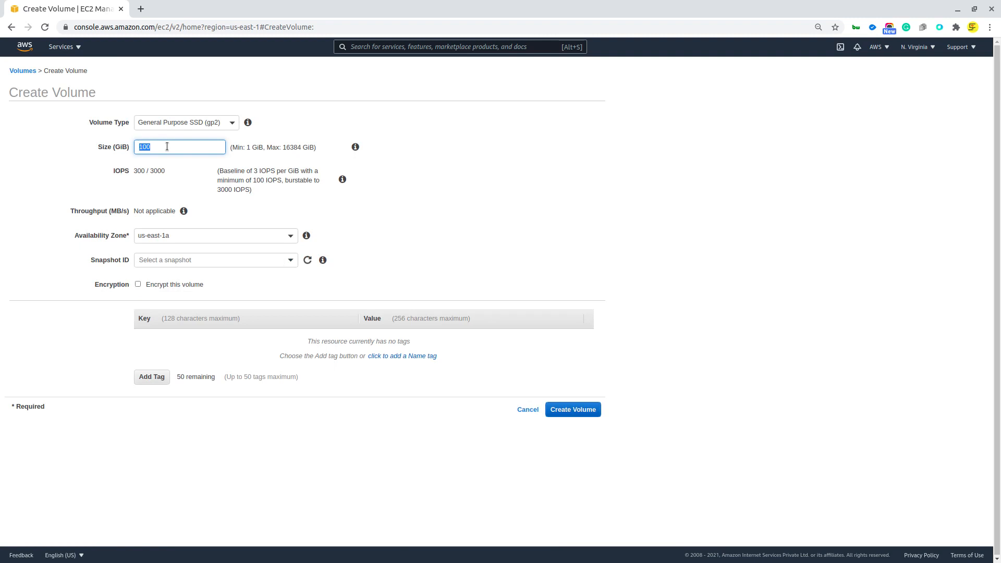
pyautogui.write('10')
pyautogui.click(186, 238)
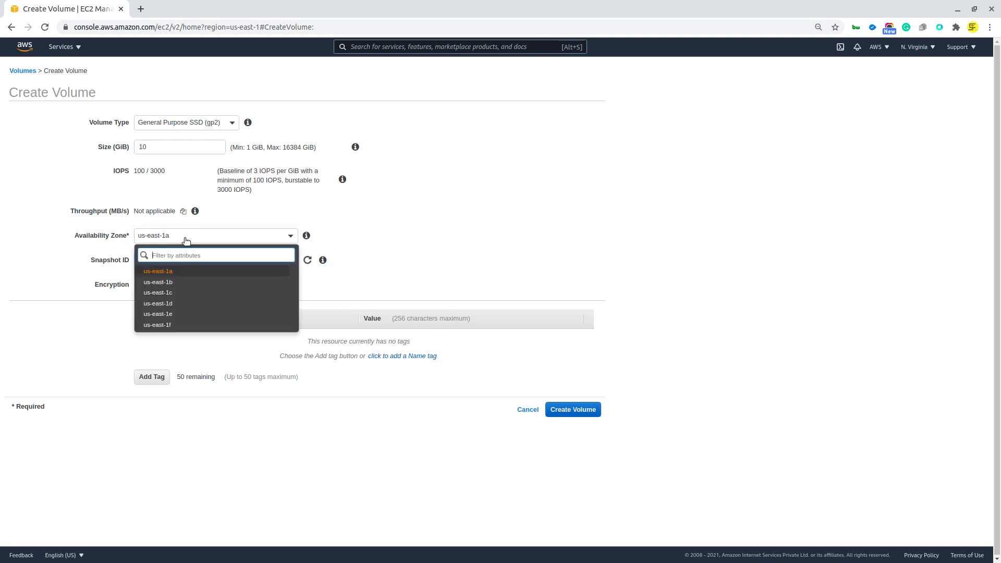
pyautogui.click(187, 283)
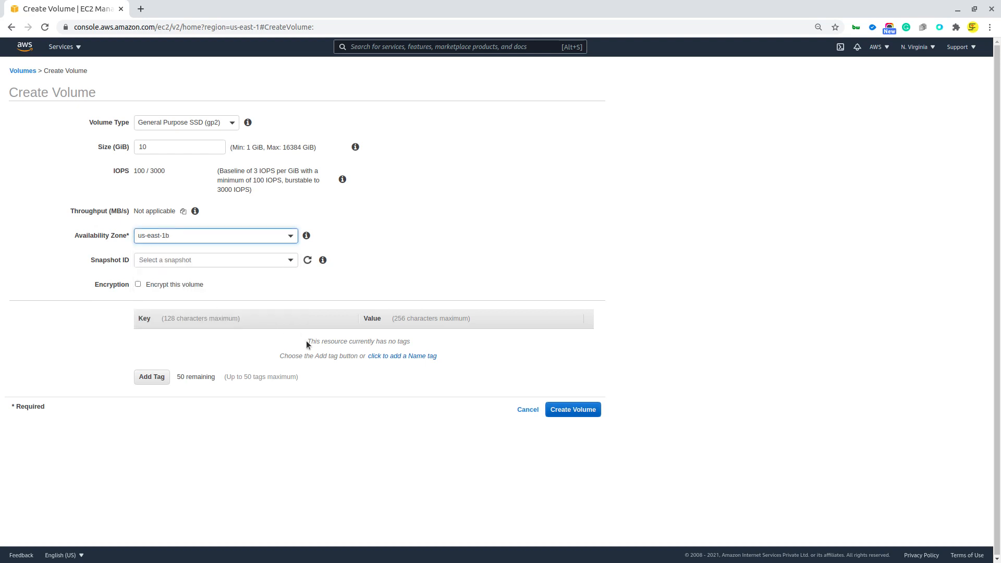
pyautogui.click(524, 411)
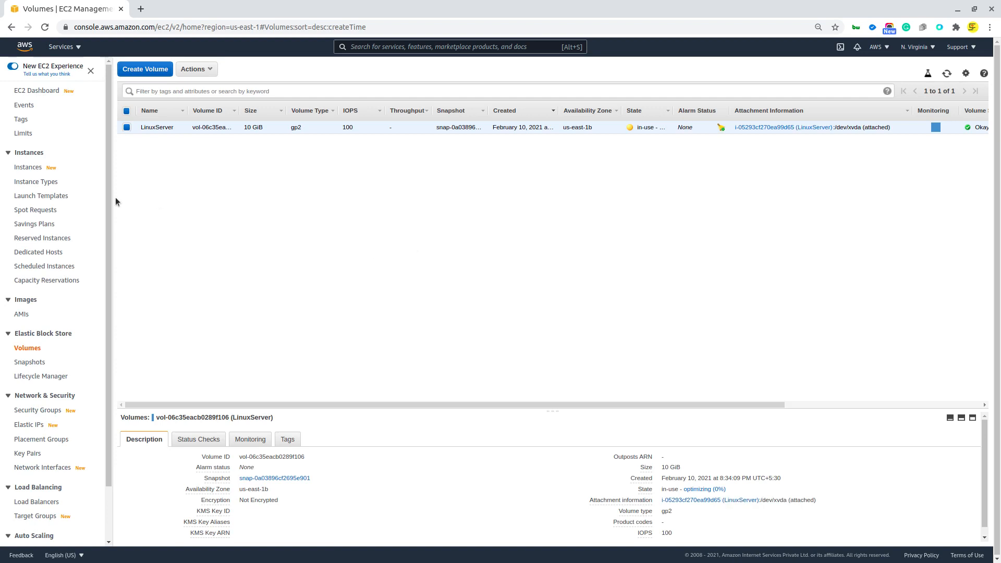
# - Create a 10 GiB General Purpose SSD (gp2) volume in availability zone us-east-1b and return to the volumes list
pyautogui.click(144, 72)
pyautogui.doubleClick(181, 148)
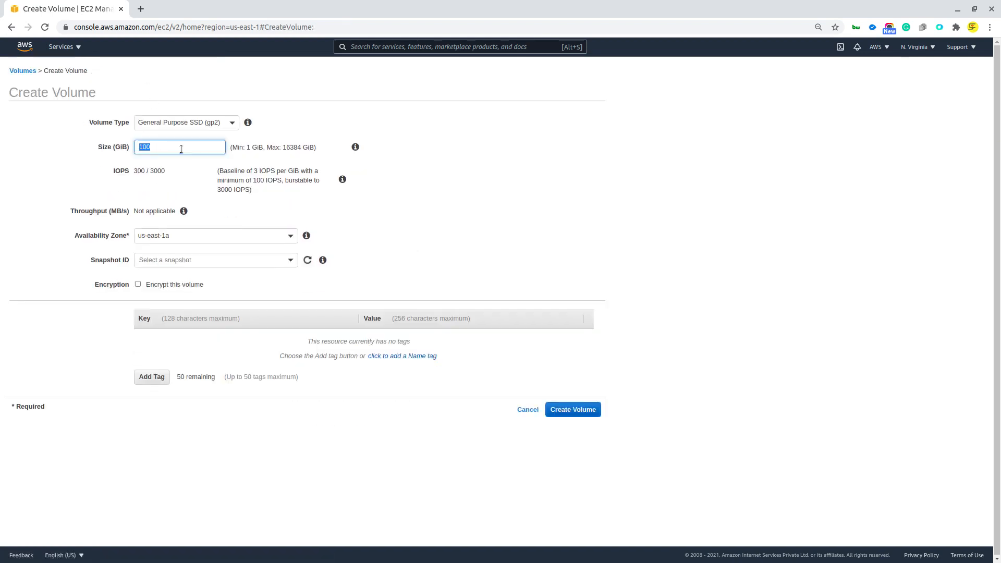
pyautogui.write('10')
pyautogui.click(179, 240)
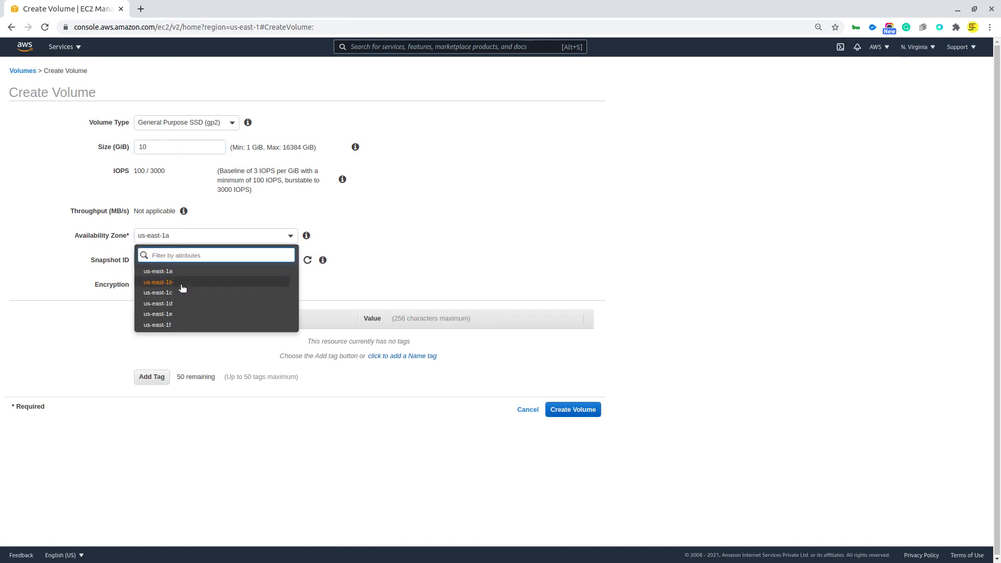
pyautogui.click(182, 286)
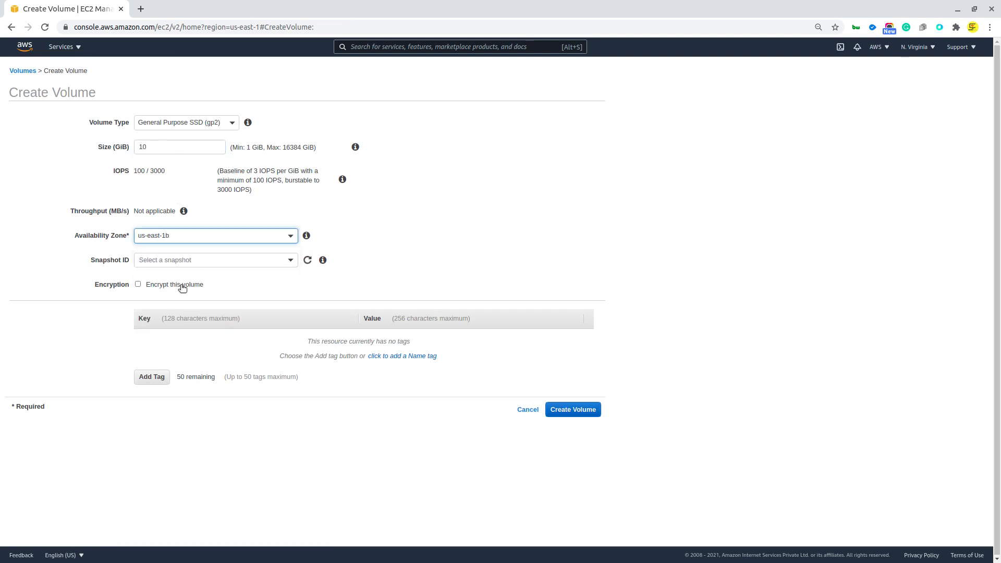
pyautogui.click(566, 411)
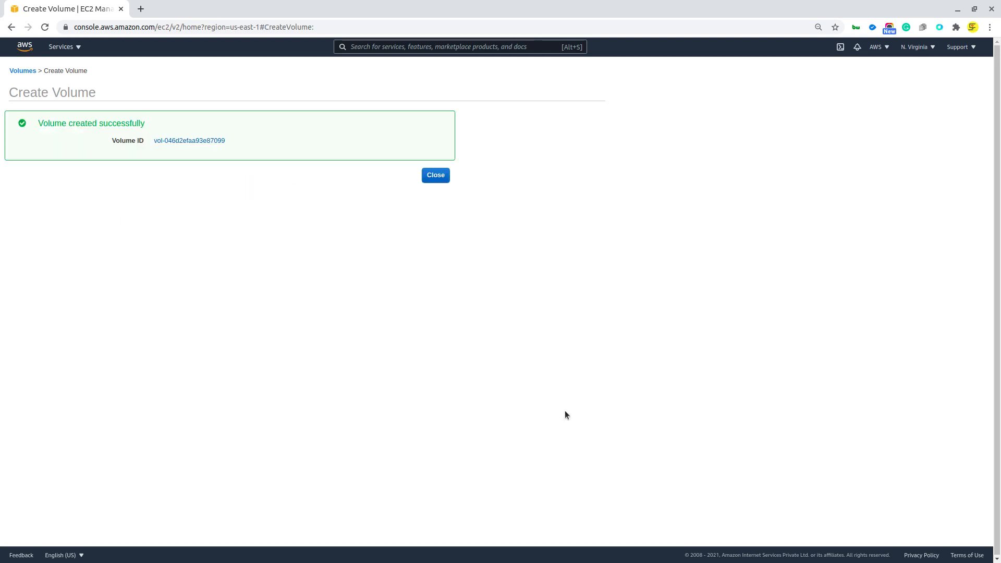
pyautogui.click(439, 178)
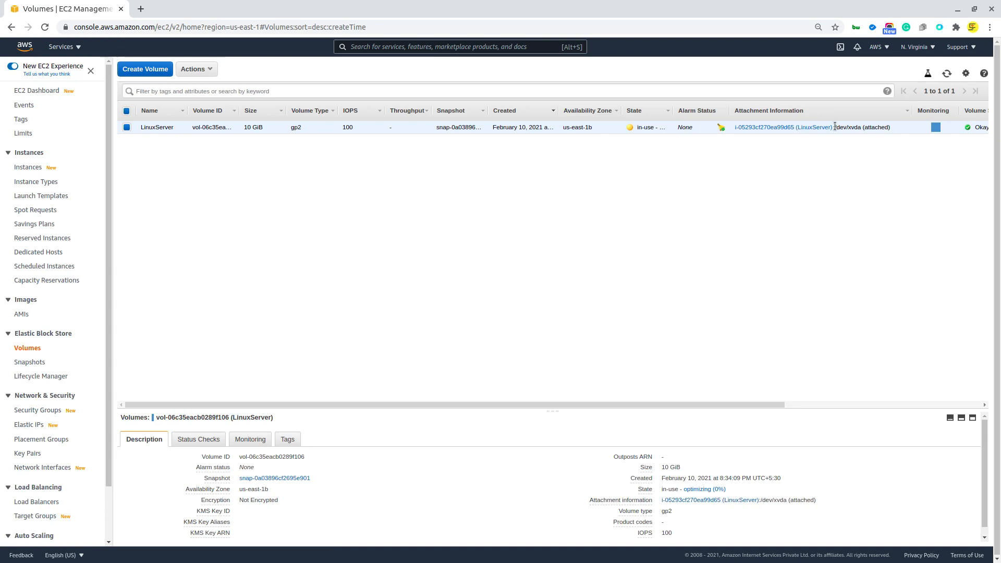
# - Refresh the volumes list and compare the states of the new unnamed volume and the LinuxServer volume
pyautogui.click(947, 73)
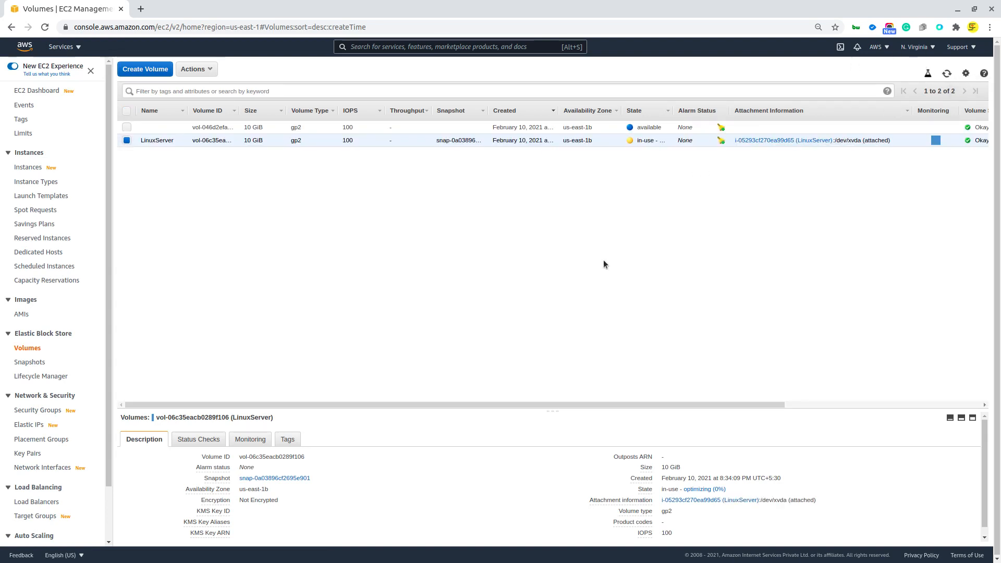
pyautogui.click(649, 126)
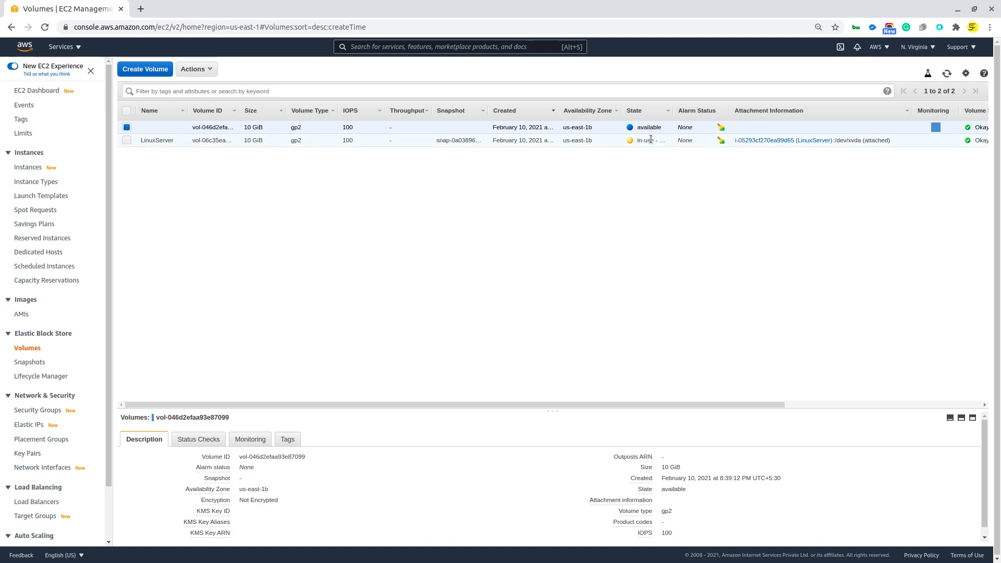
pyautogui.click(650, 139)
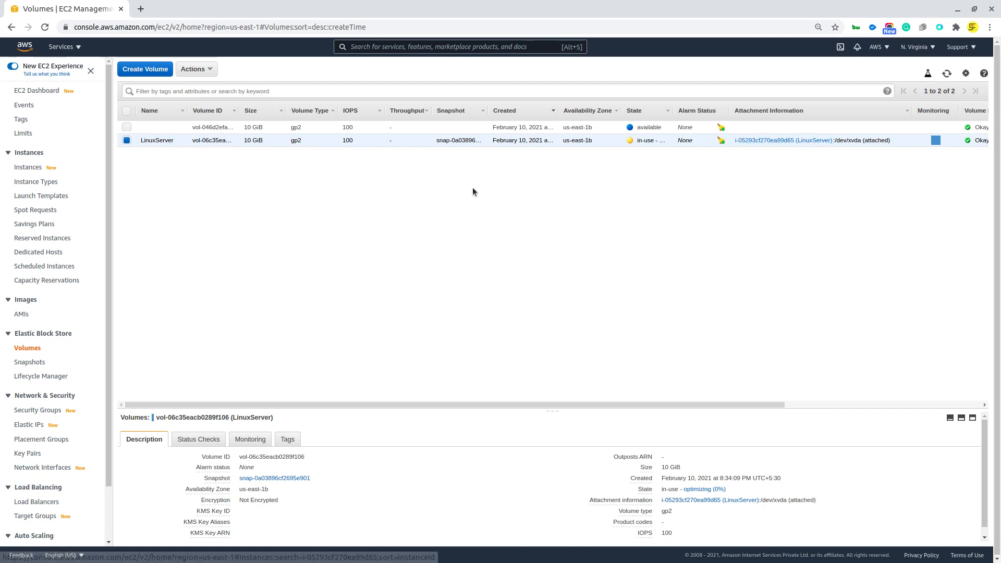
# - Attach the new unnamed 10 GiB volume to the running LinuxServer instance as device /dev/sdf
pyautogui.click(530, 127)
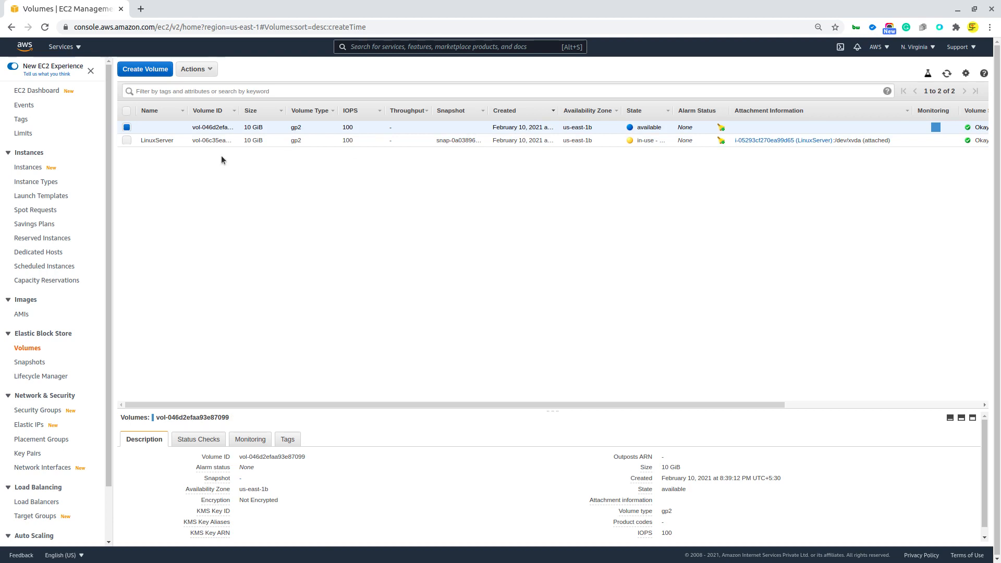
pyautogui.rightClick(127, 129)
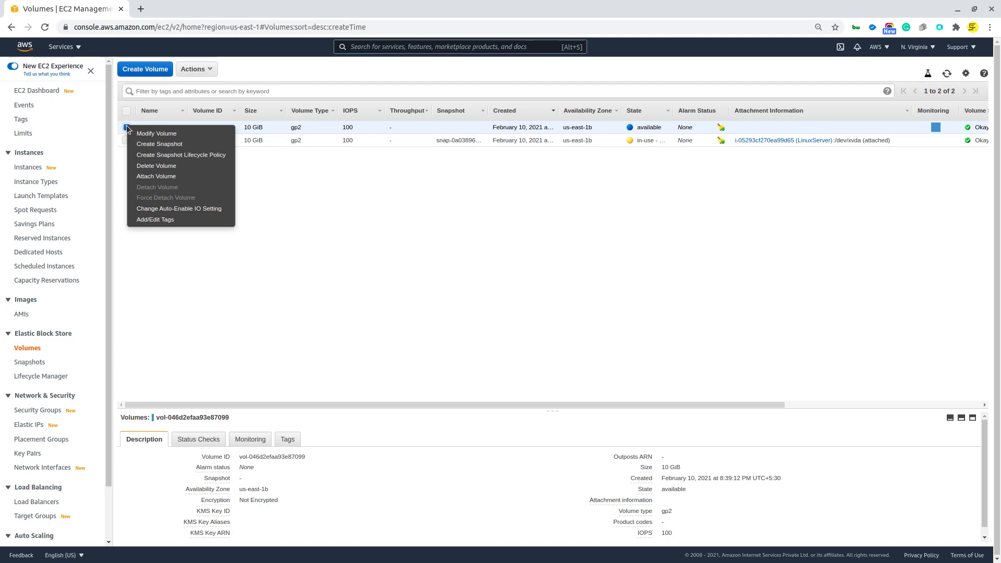
pyautogui.click(156, 177)
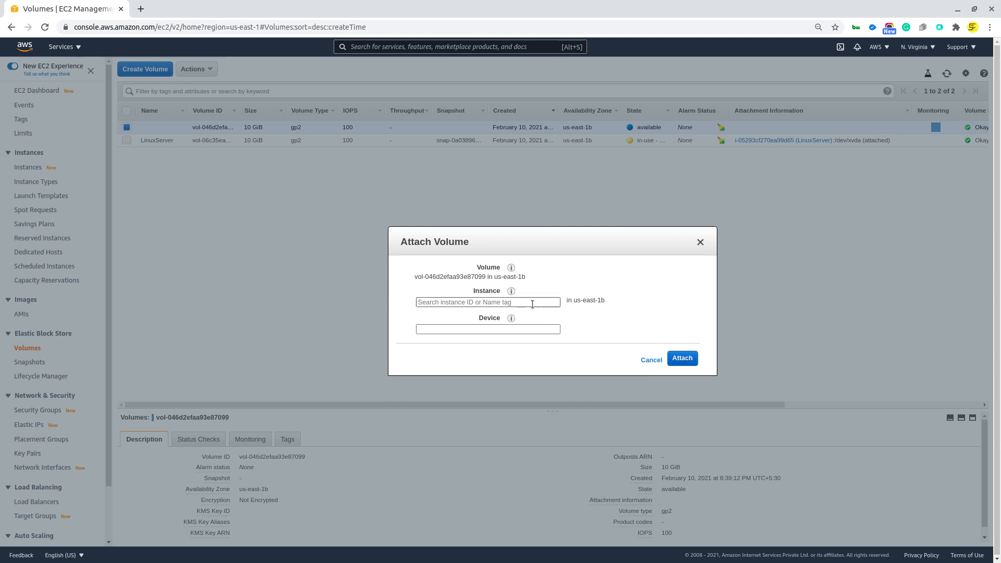
pyautogui.doubleClick(588, 300)
pyautogui.tripleClick(588, 300)
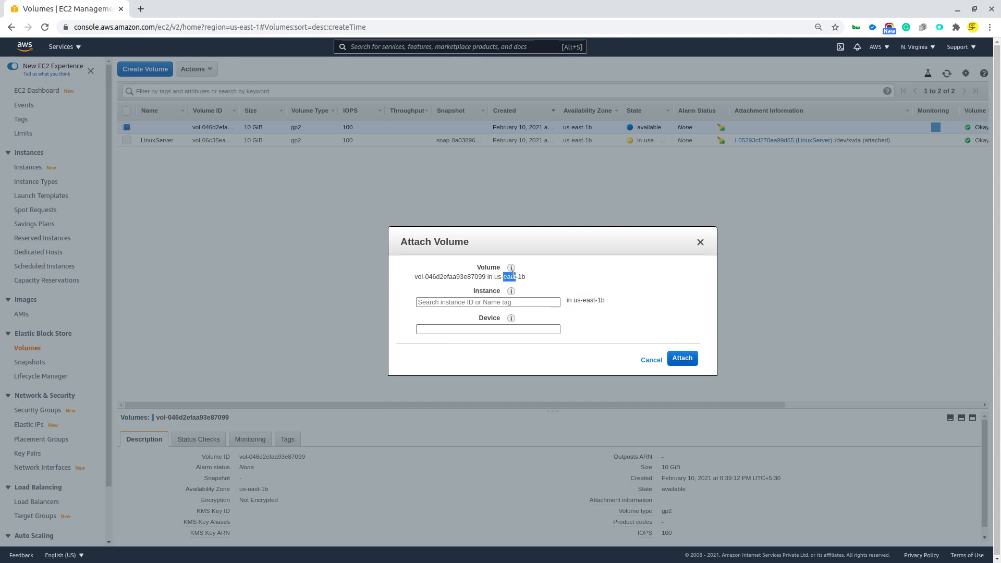
pyautogui.tripleClick(513, 276)
pyautogui.tripleClick(593, 299)
pyautogui.click(538, 303)
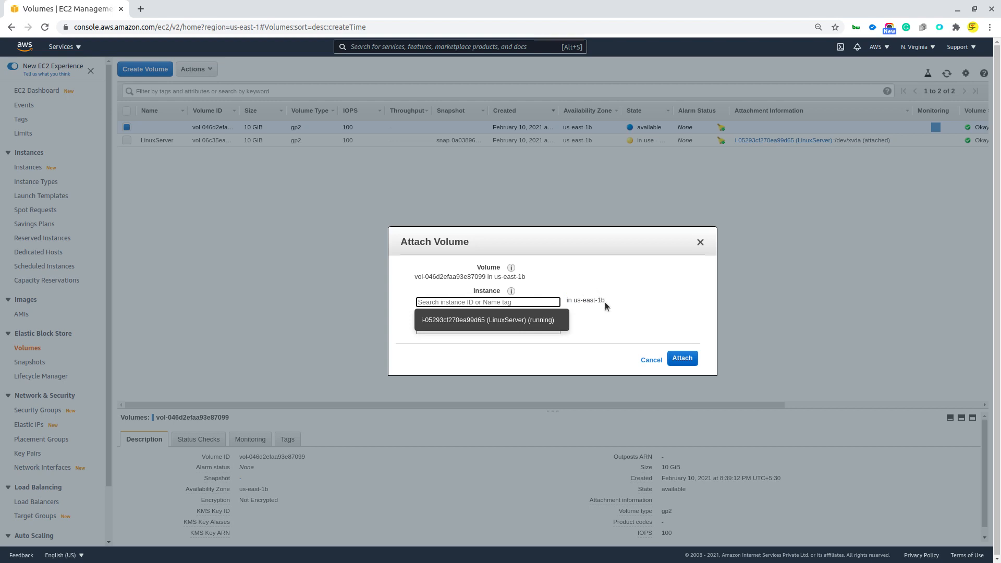
pyautogui.click(547, 320)
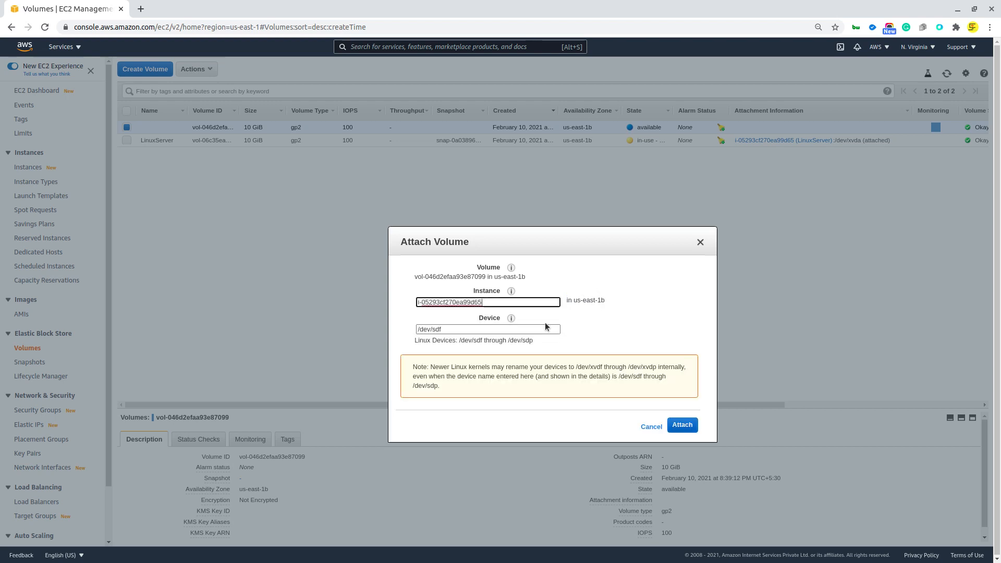
pyautogui.click(683, 426)
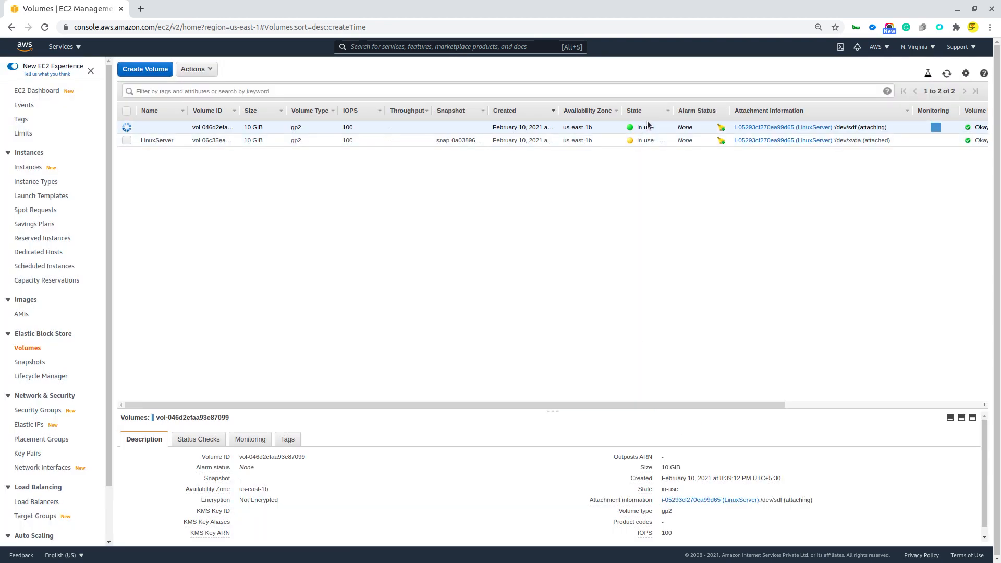
# - Switch to the SSH terminal, list the block devices with lsblk and examine the xvda and xvdf disk entries
pyautogui.press('super')
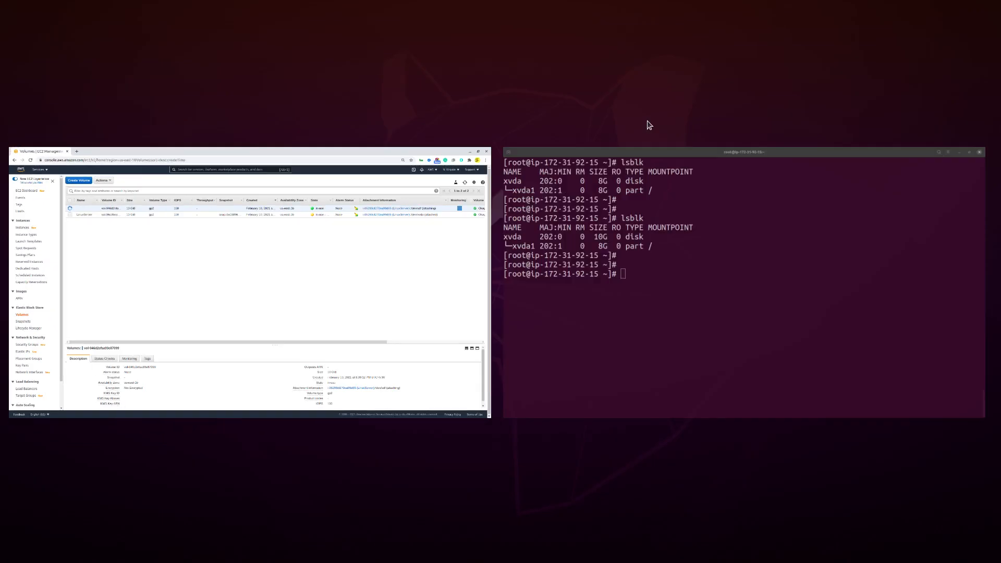
pyautogui.click(673, 247)
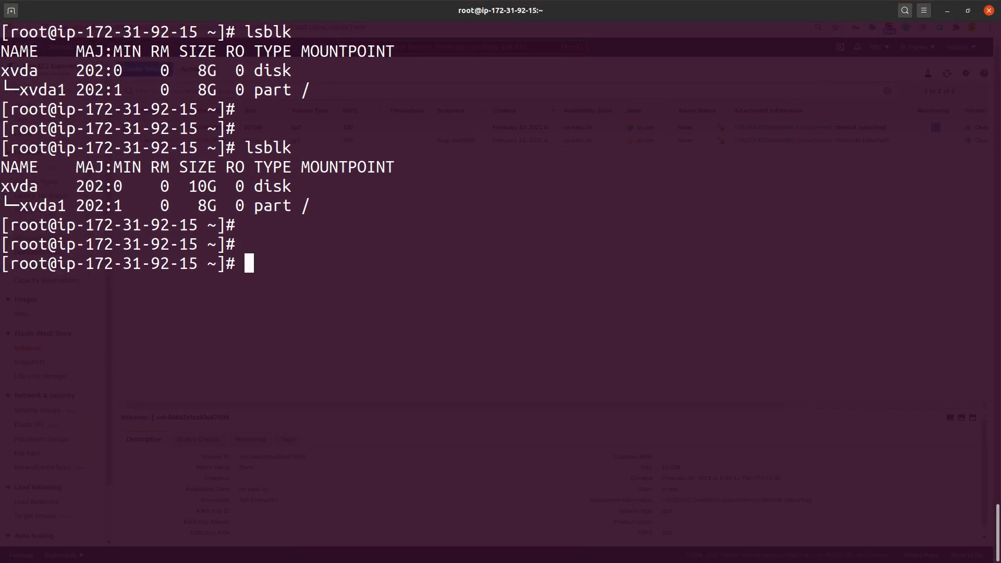
pyautogui.write('lsblk')
pyautogui.press('Return')
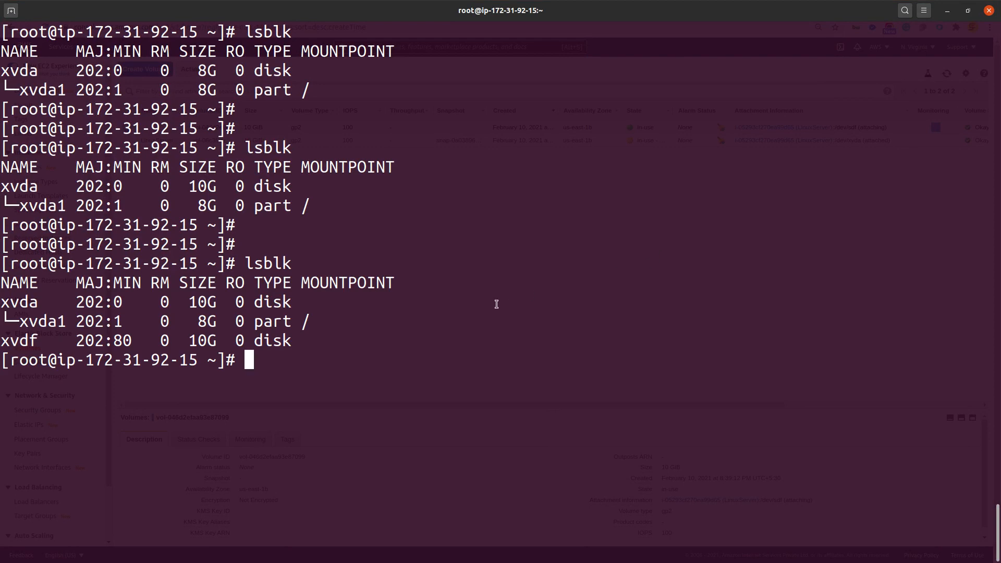
pyautogui.doubleClick(281, 344)
pyautogui.tripleClick(281, 344)
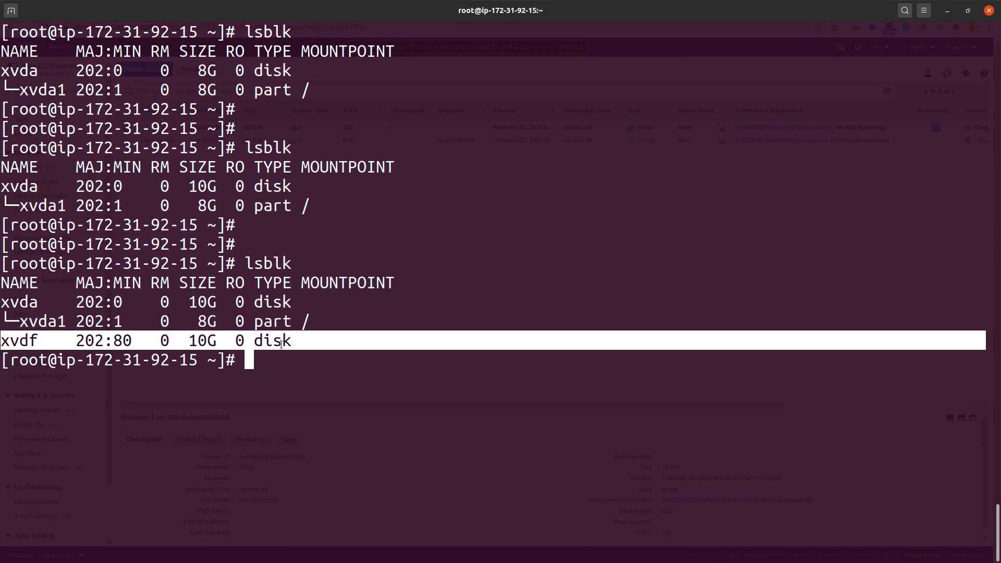
pyautogui.tripleClick(272, 298)
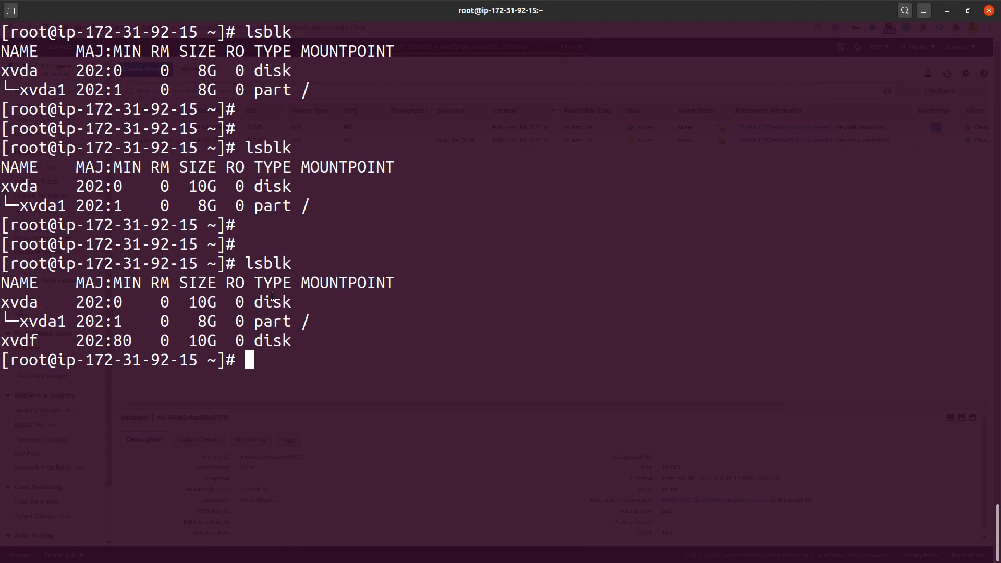
pyautogui.tripleClick(272, 298)
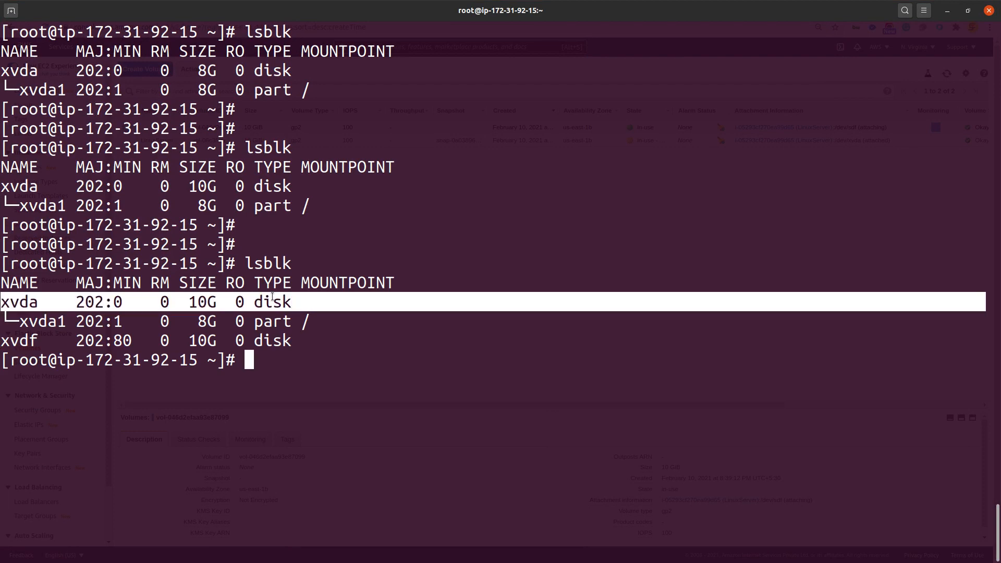
pyautogui.tripleClick(277, 339)
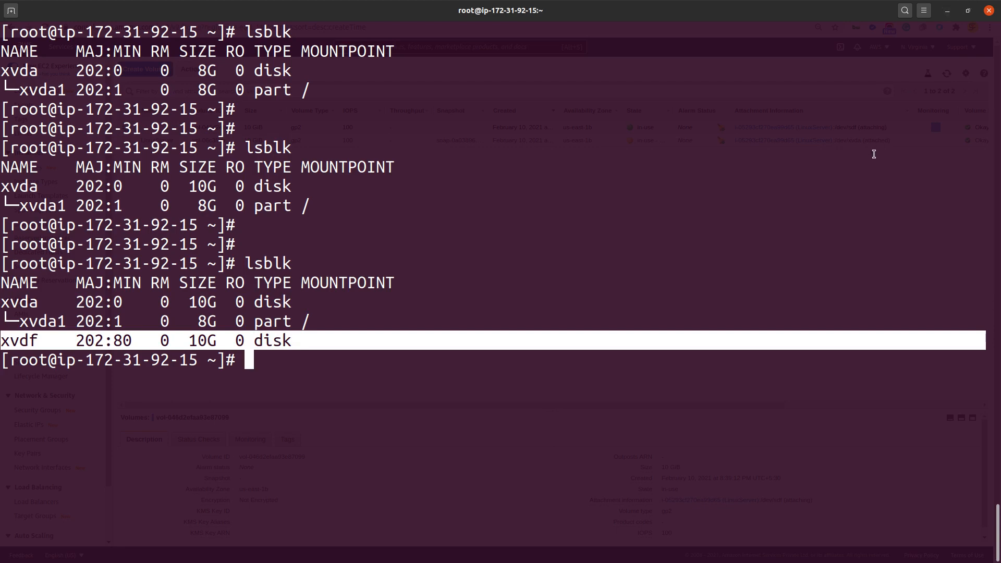
# - Return to the EC2 volumes list in Chrome, refresh it and detach the /dev/sdf volume from the LinuxServer instance
pyautogui.press('super')
pyautogui.click(401, 302)
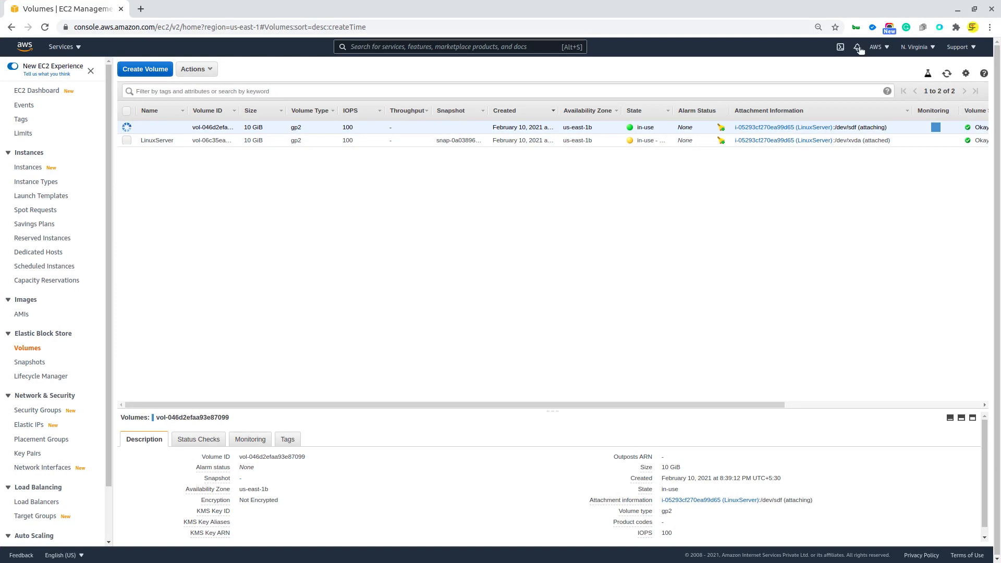
pyautogui.click(946, 73)
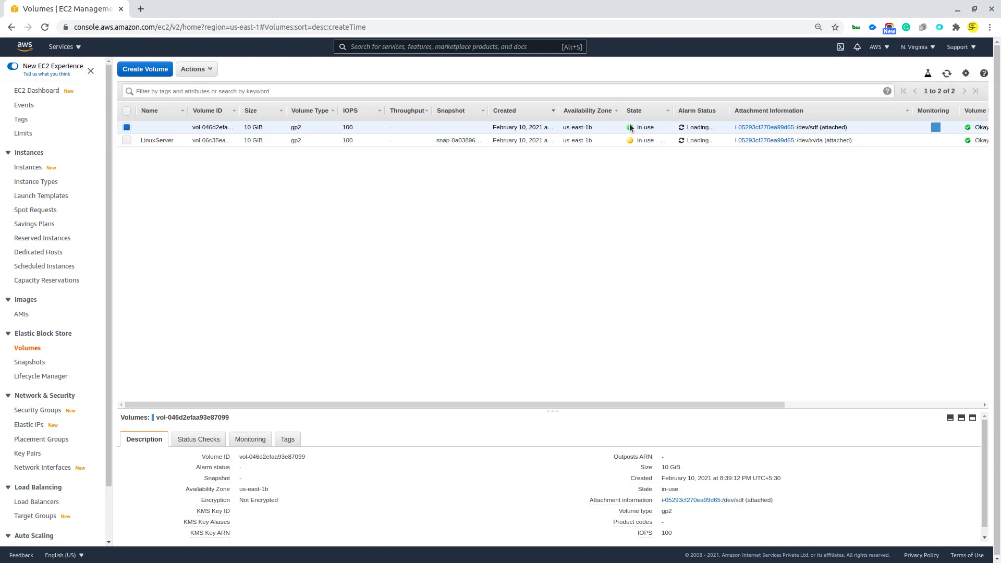
pyautogui.rightClick(129, 129)
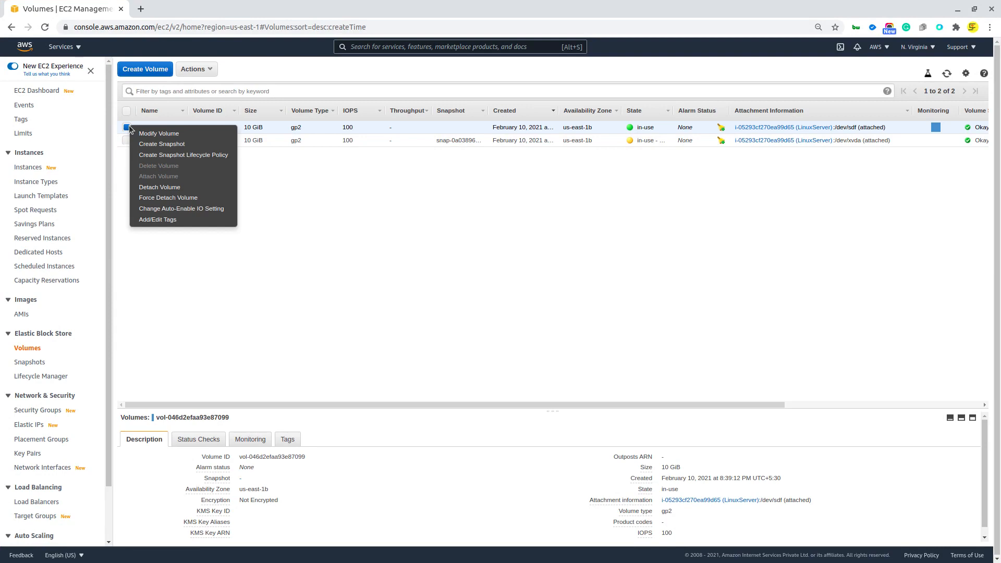
pyautogui.click(165, 188)
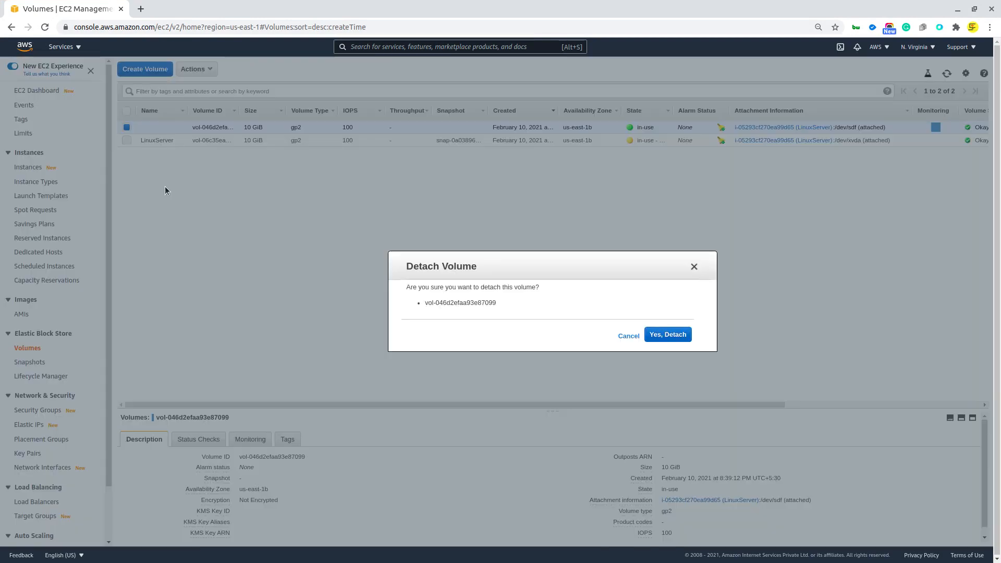
pyautogui.click(681, 335)
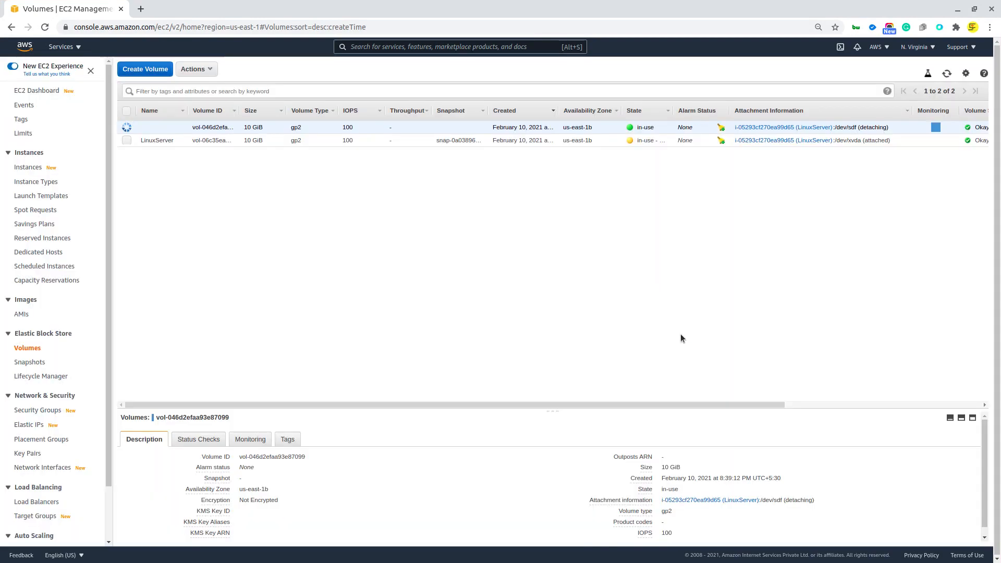
# - Refresh the volumes list several times and check the state of the volume being detached
pyautogui.click(946, 75)
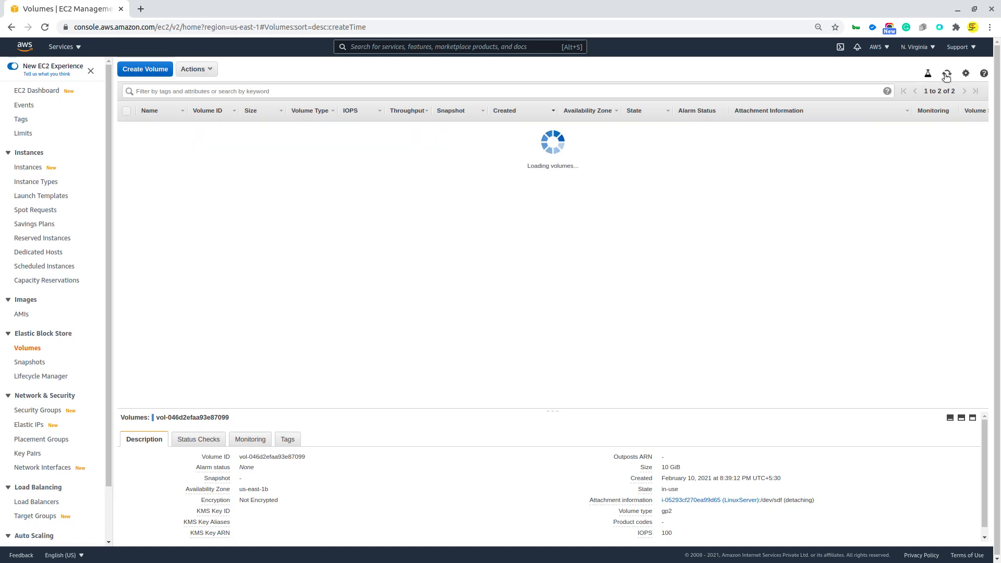
pyautogui.click(946, 74)
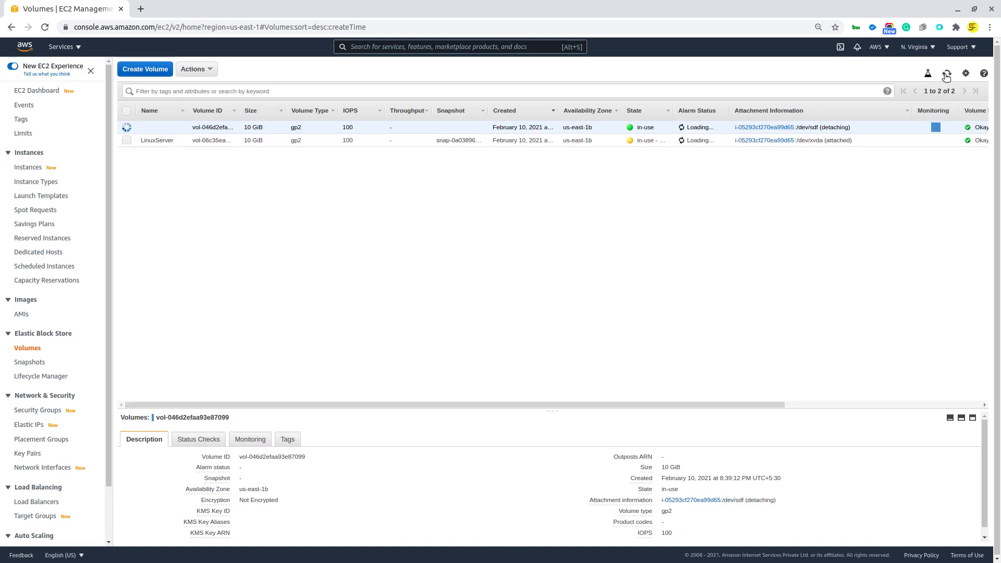
pyautogui.click(946, 74)
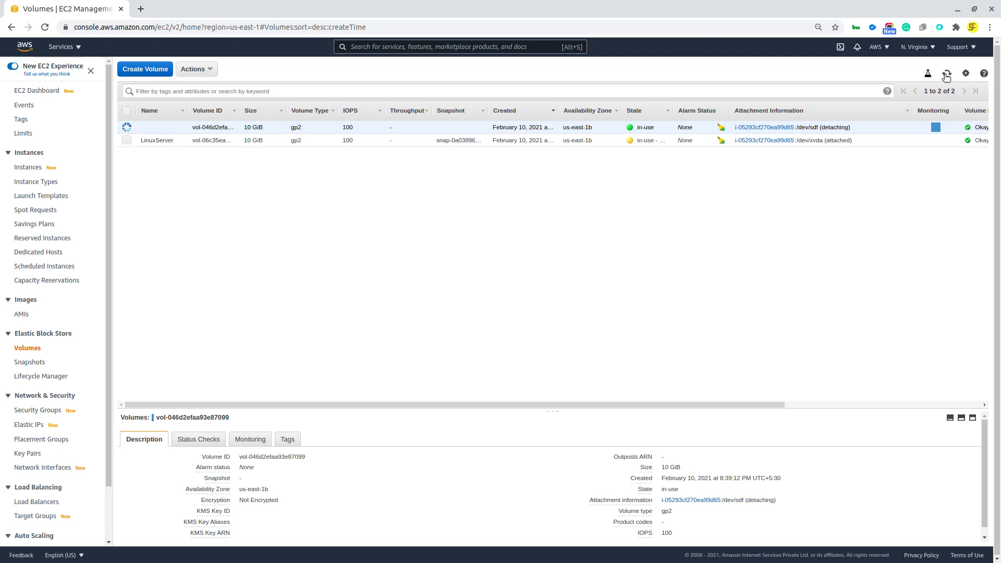
pyautogui.click(946, 74)
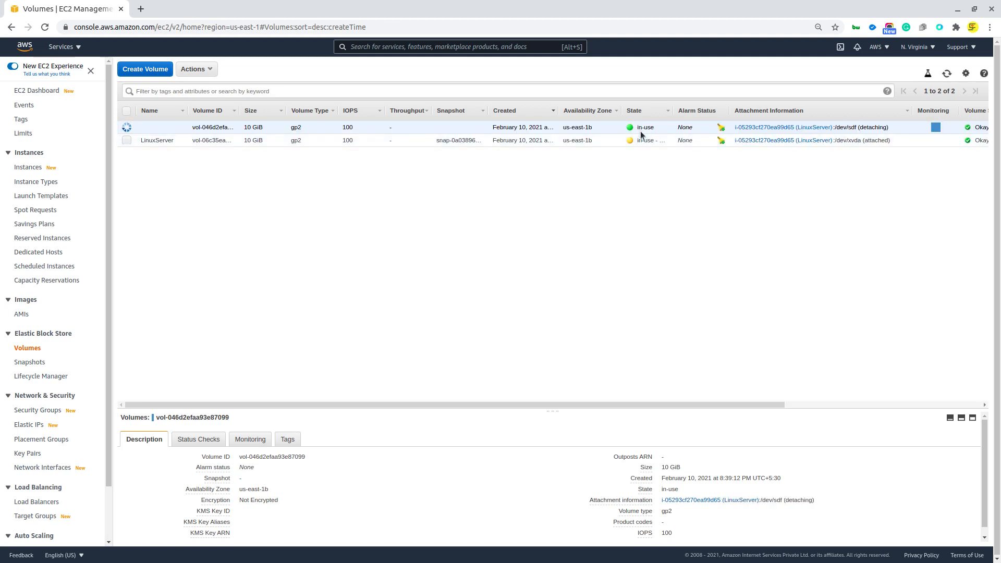
pyautogui.tripleClick(643, 128)
# - Switch to the SSH terminal, clear the screen and list the block devices with lsblk
pyautogui.press('super')
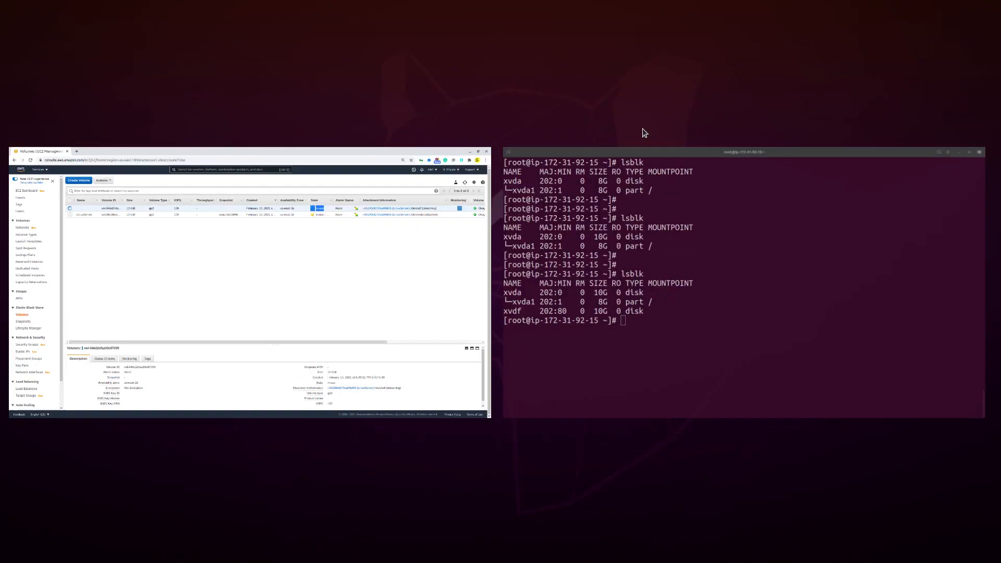
pyautogui.click(737, 236)
pyautogui.hotkey('ctrl', 'l')
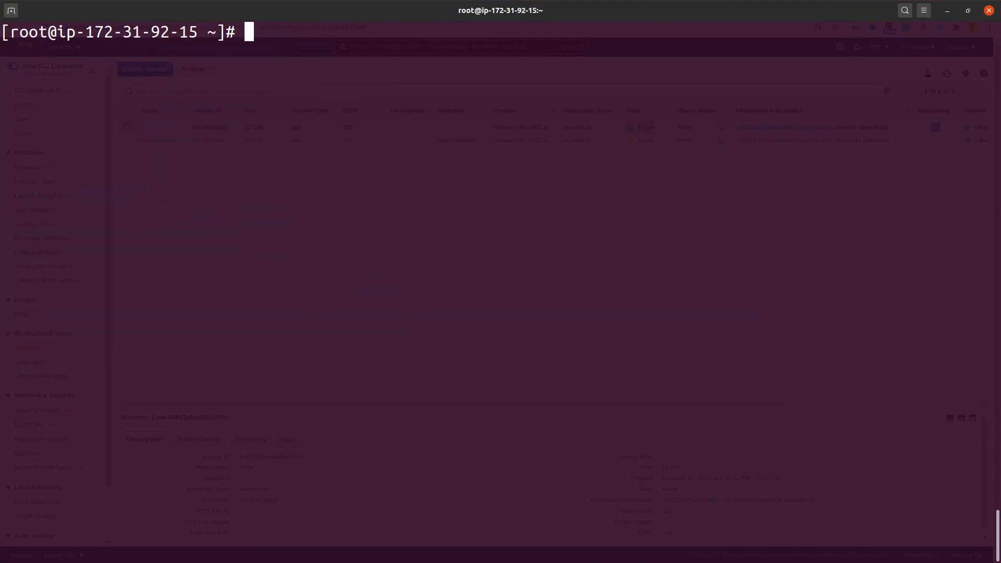
pyautogui.write('k')
pyautogui.press('BackSpace')
pyautogui.write('lsblk')
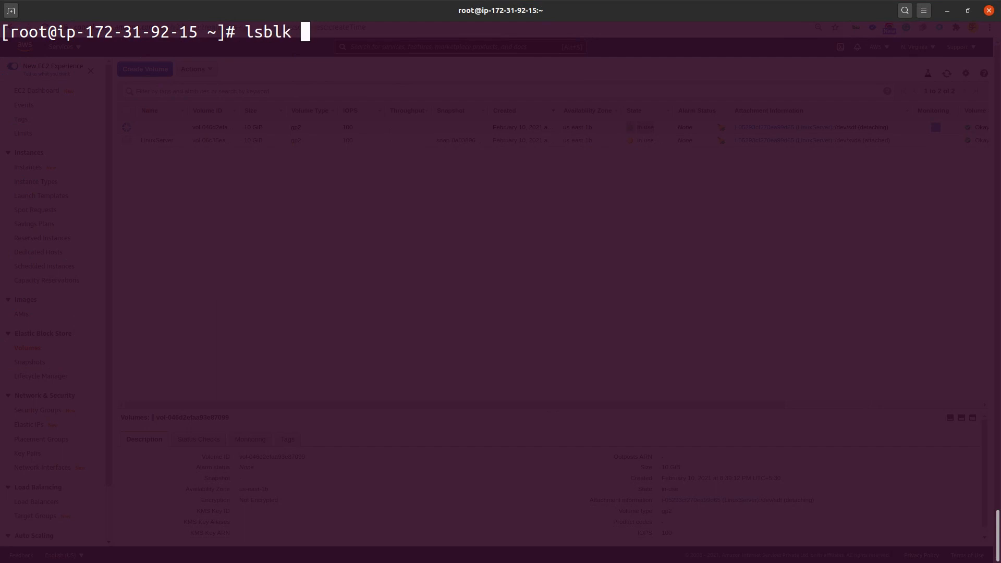
pyautogui.press('Return')
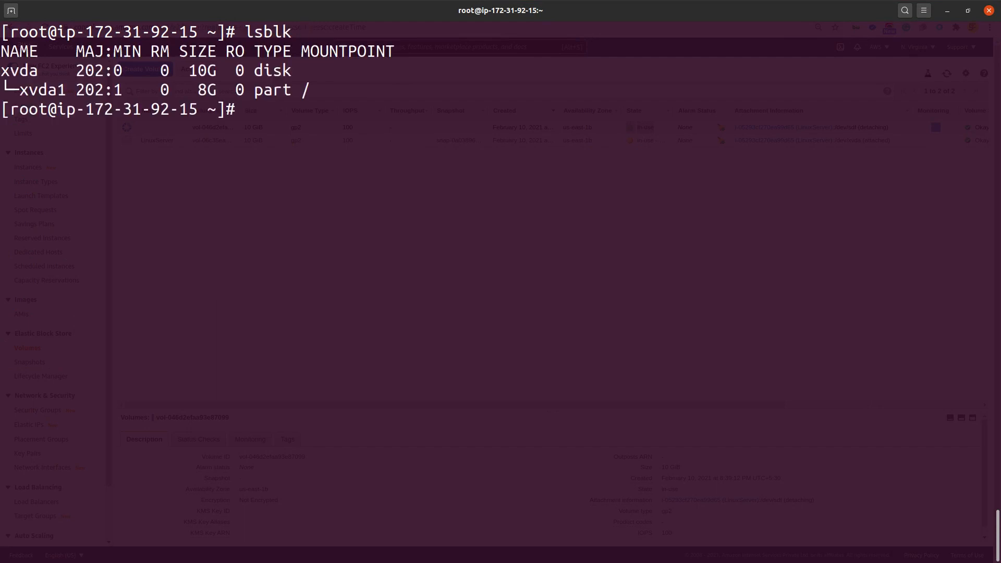
# - Examine the xvda disk entry in the lsblk output
pyautogui.tripleClick(280, 70)
pyautogui.doubleClick(280, 70)
pyautogui.tripleClick(280, 70)
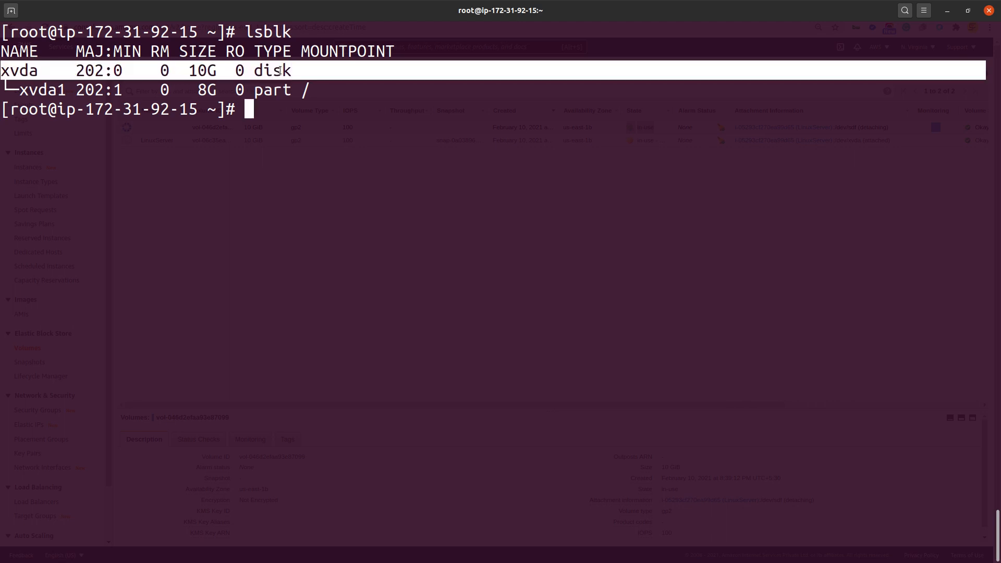
# - Return to the EC2 volumes list in Chrome, refresh it and delete the unnamed 10 GiB volume detached from LinuxServer
pyautogui.press('super')
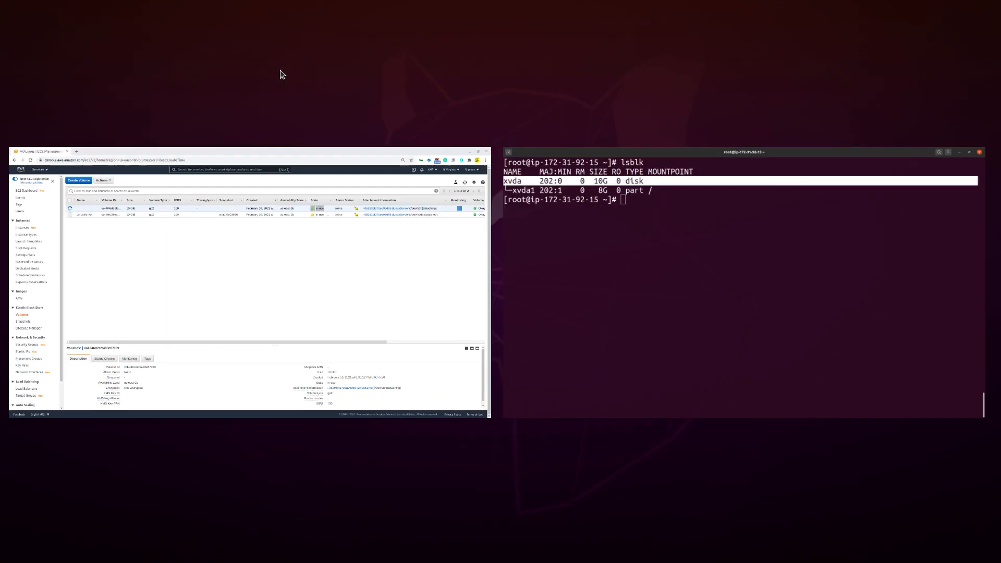
pyautogui.click(303, 278)
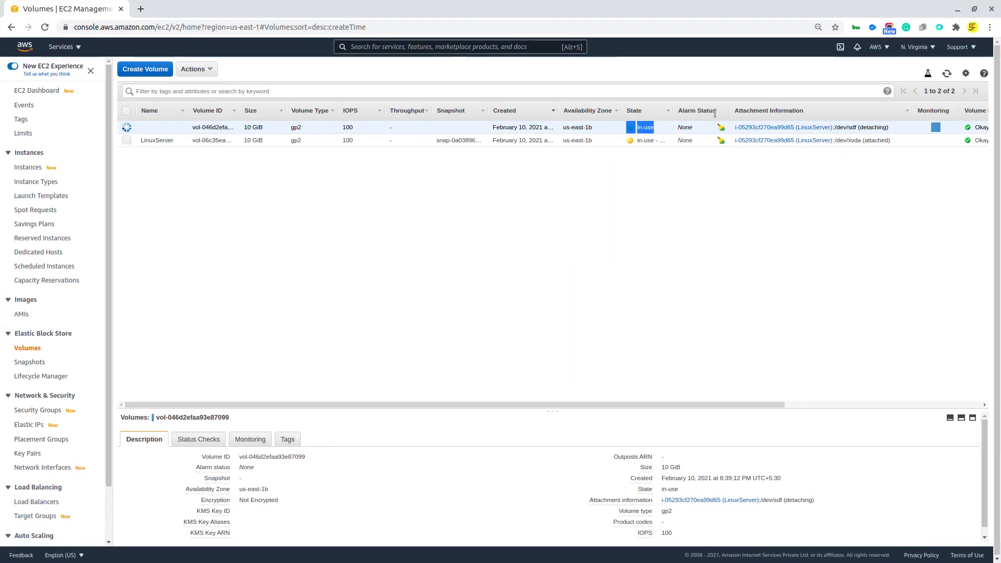
pyautogui.click(948, 74)
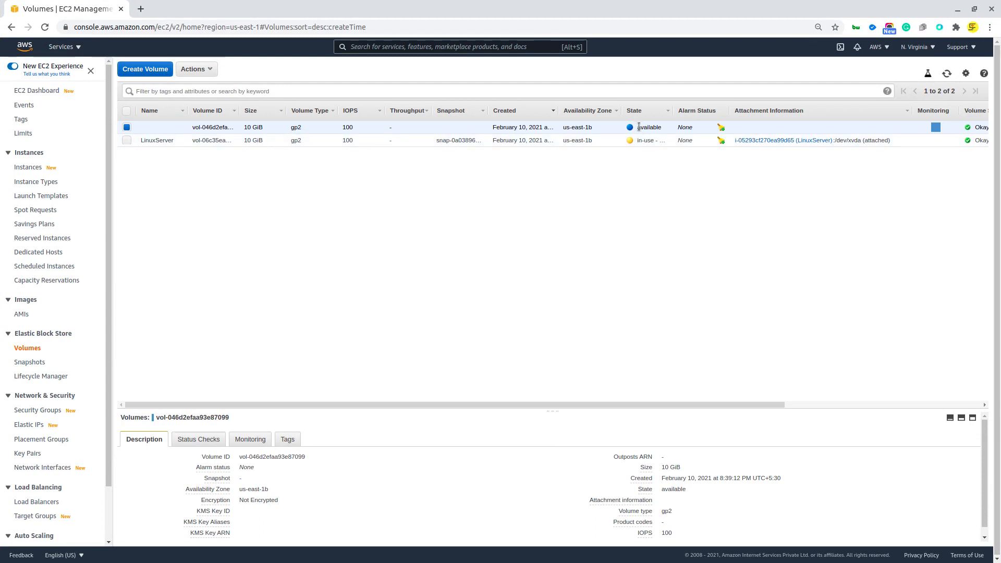
pyautogui.rightClick(127, 127)
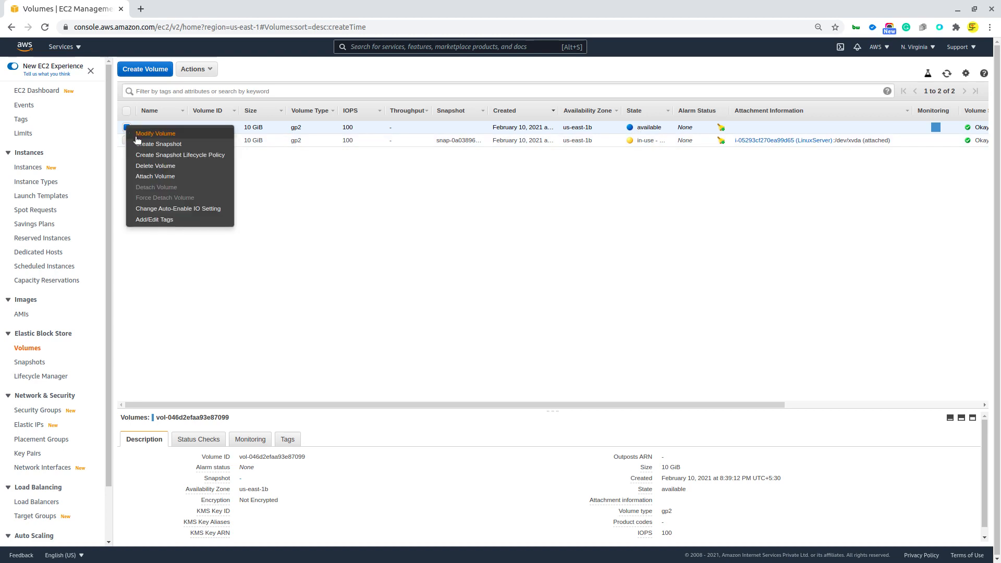
pyautogui.click(174, 166)
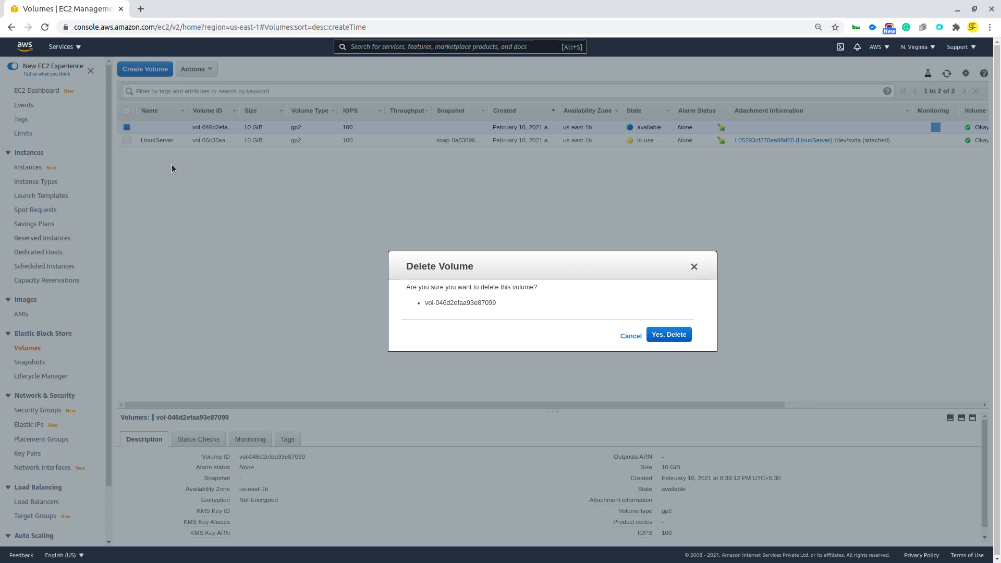
pyautogui.click(680, 335)
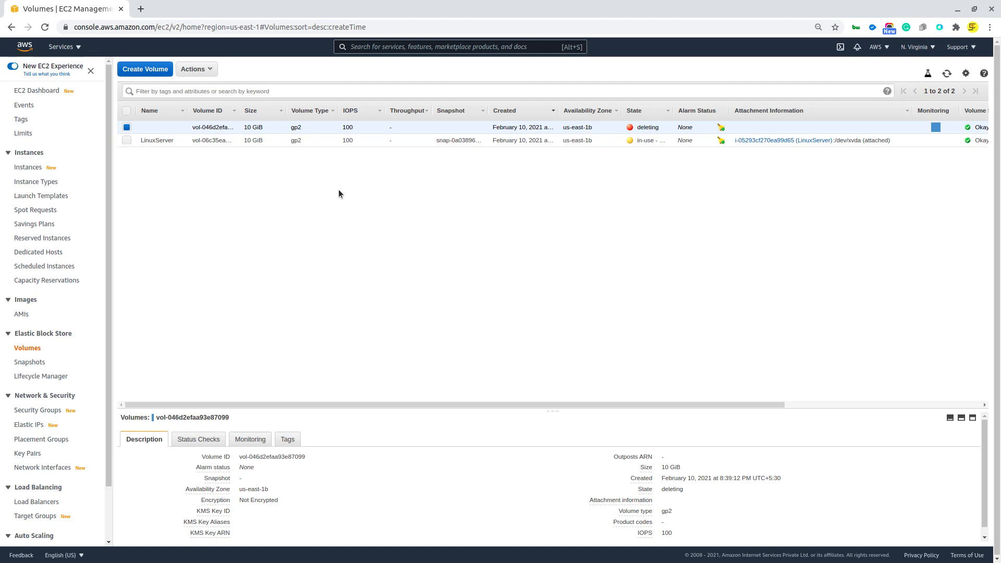
# - Try to detach the LinuxServer root volume at /dev/xvda from its instance, read the dialog's message and cancel the dialog
pyautogui.click(127, 127)
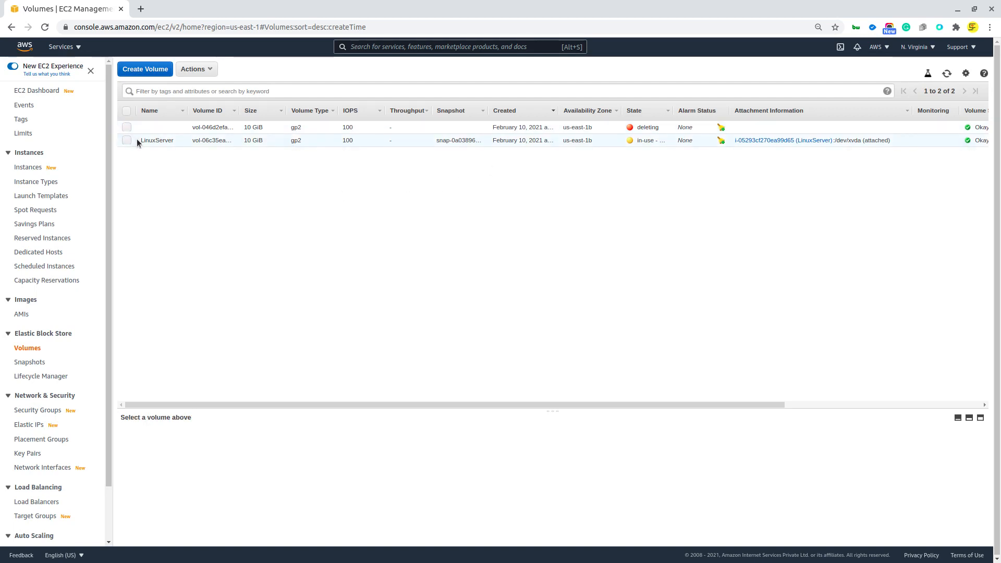
pyautogui.click(127, 140)
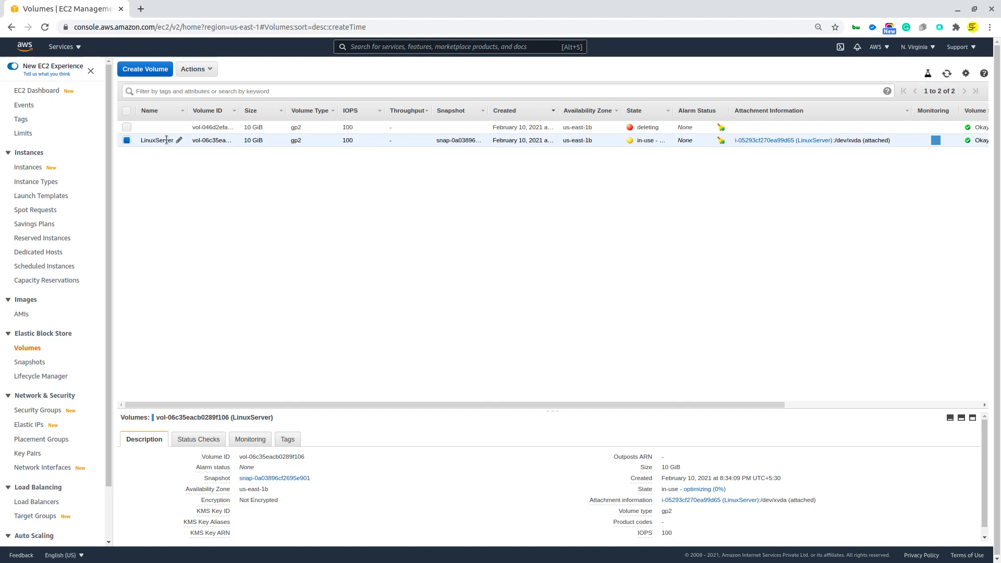
pyautogui.rightClick(127, 142)
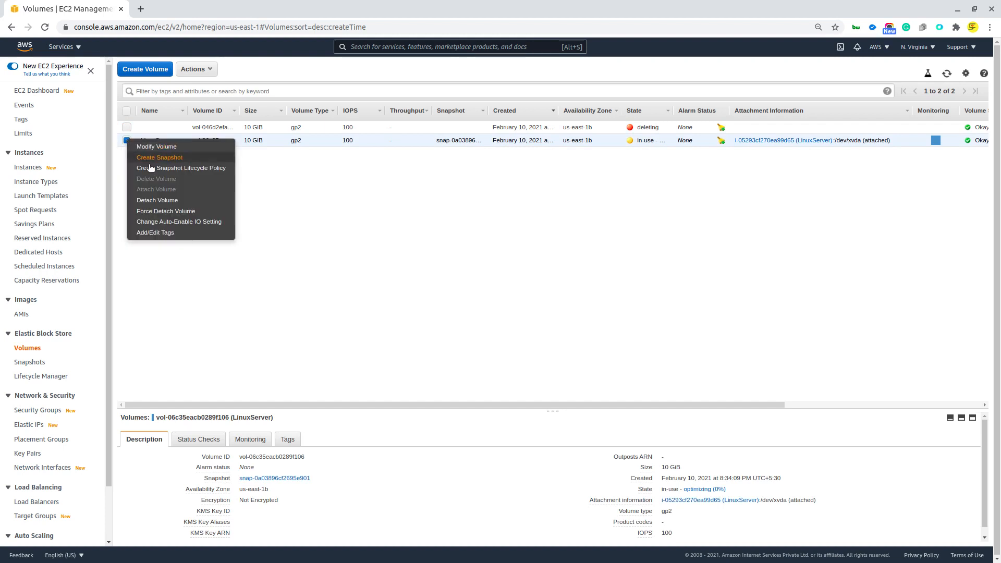
pyautogui.click(158, 201)
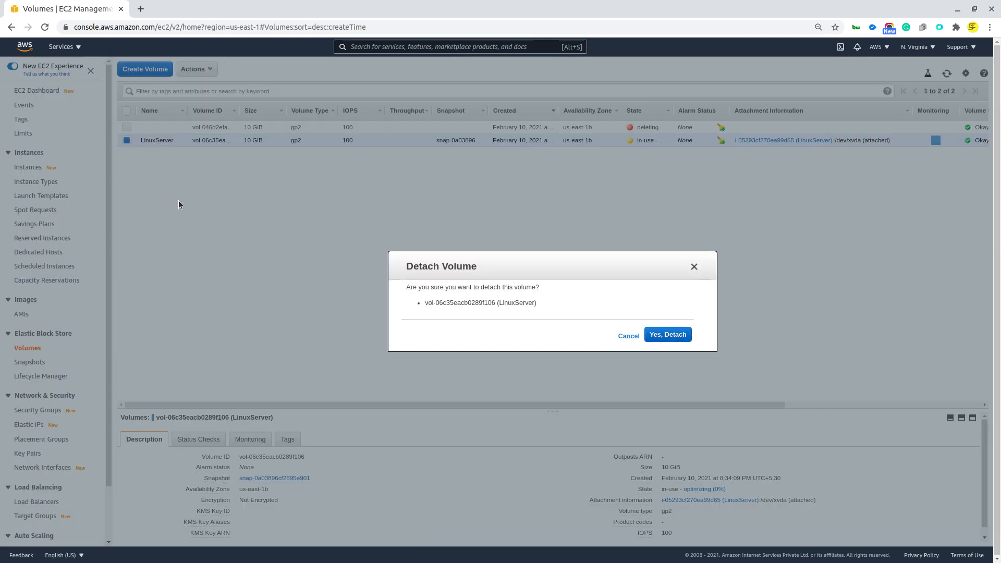
pyautogui.click(668, 335)
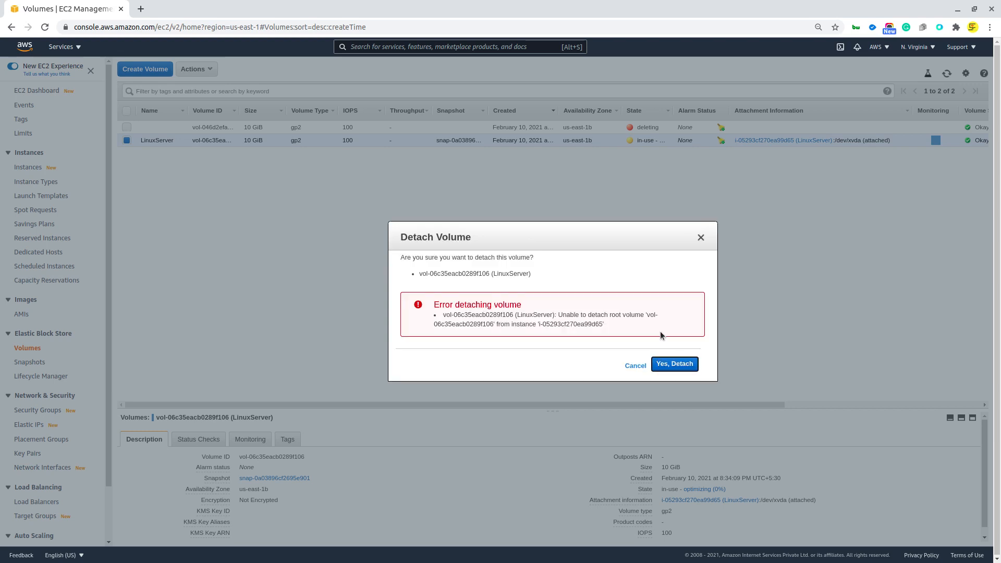
pyautogui.click(686, 365)
pyautogui.click(686, 365)
pyautogui.moveTo(611, 316); pyautogui.dragTo(650, 316)
pyautogui.click(635, 366)
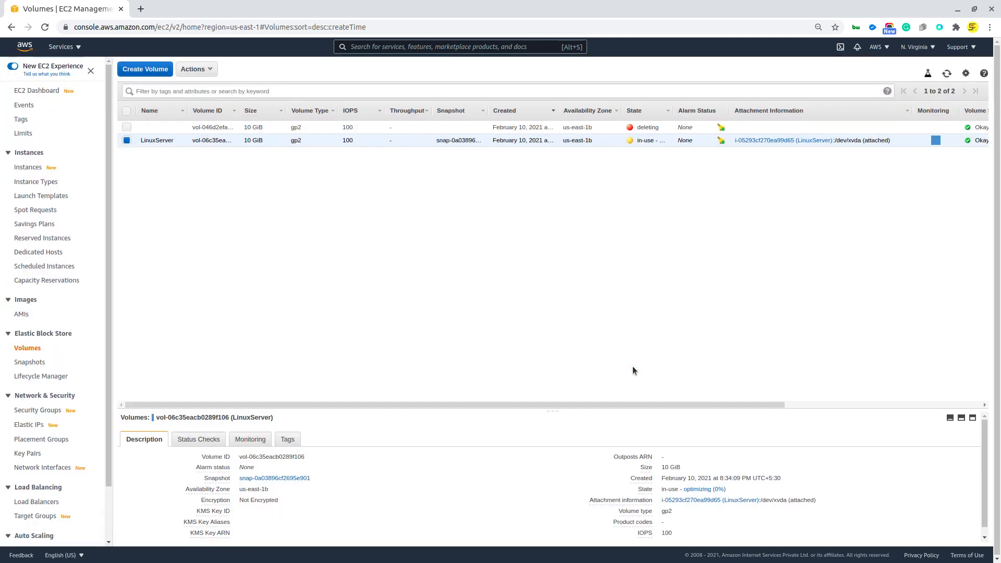
# - Refresh the volumes list, open the instances list and terminate the LinuxServer instance
pyautogui.click(946, 73)
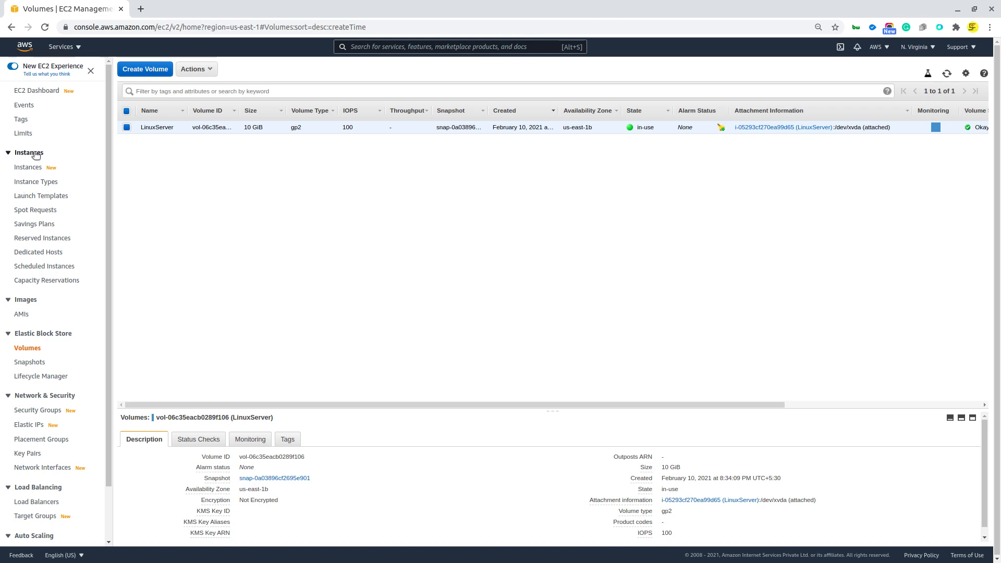
pyautogui.click(37, 170)
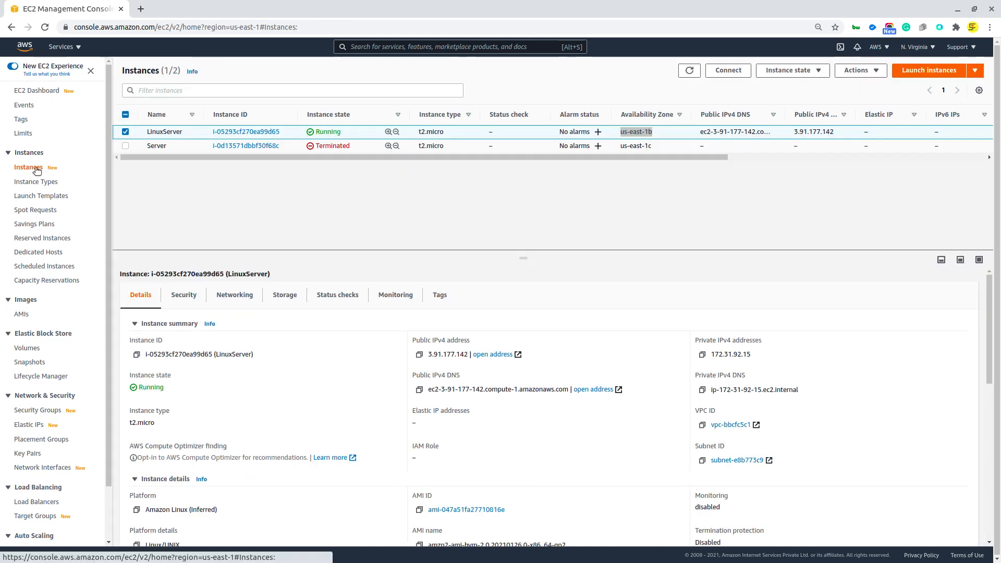
pyautogui.rightClick(127, 135)
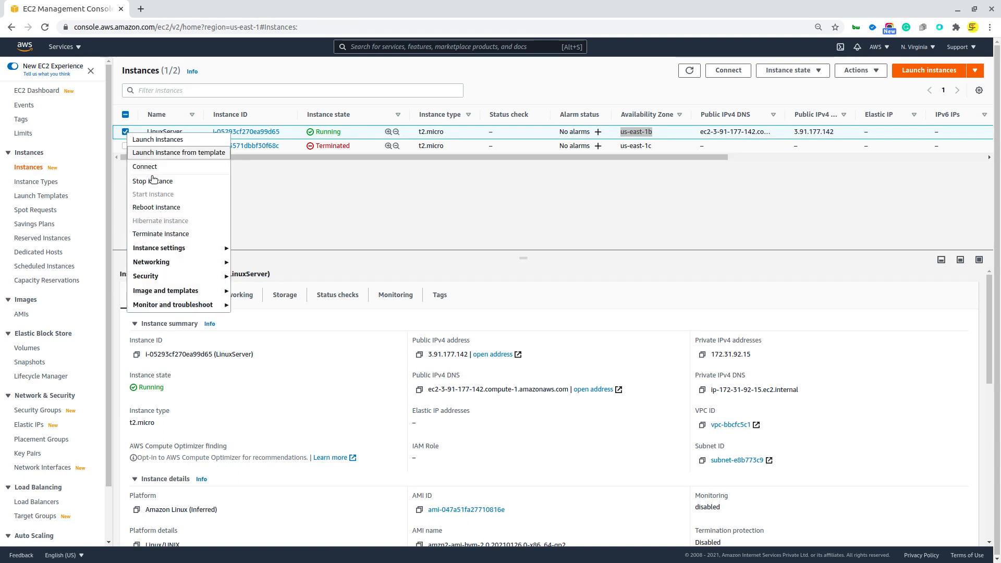
pyautogui.click(173, 234)
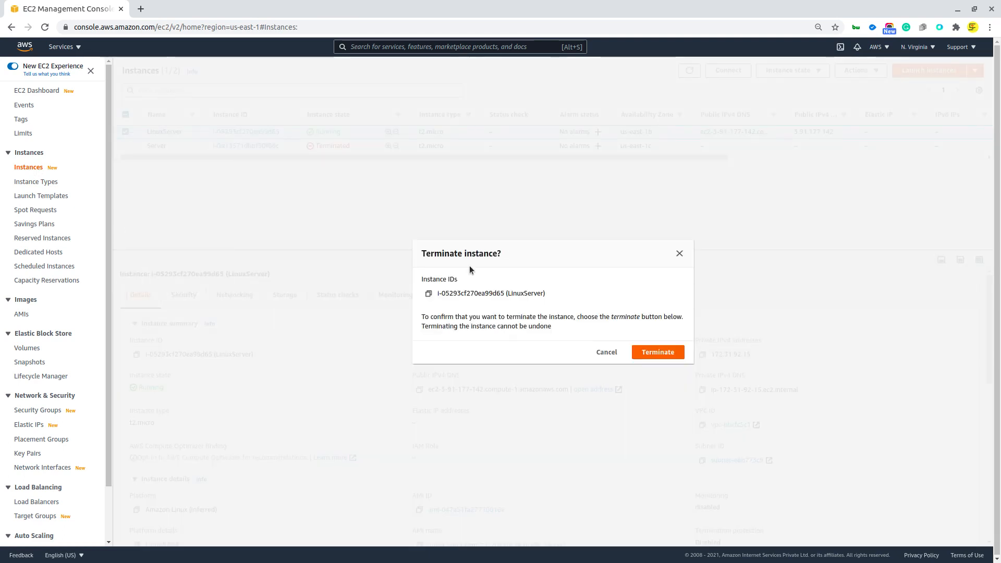
pyautogui.click(677, 353)
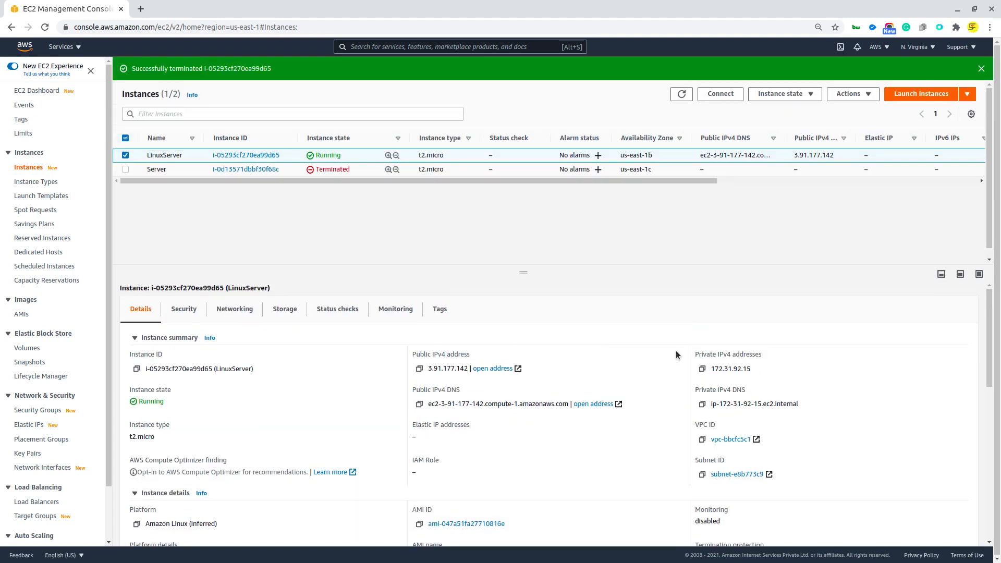
pyautogui.click(982, 69)
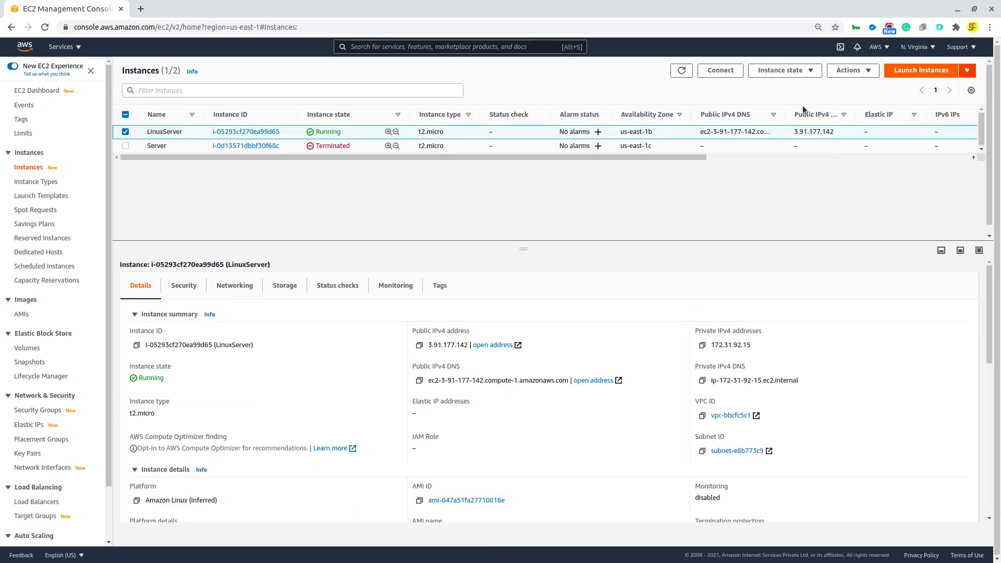
# - Check the LinuxServer root volume and monitor the instance's state by refreshing the instances list repeatedly
pyautogui.click(681, 72)
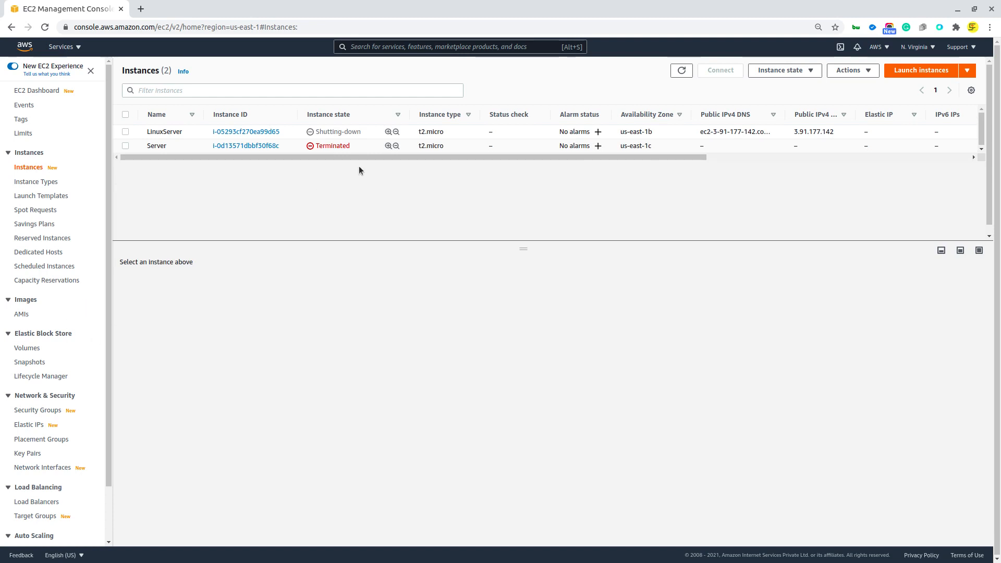
pyautogui.click(41, 348)
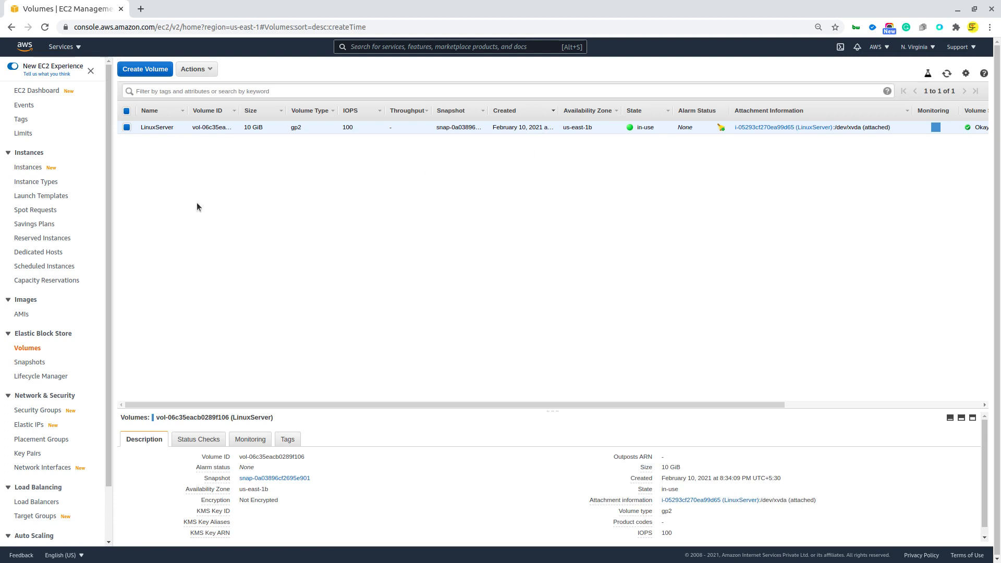
pyautogui.click(37, 169)
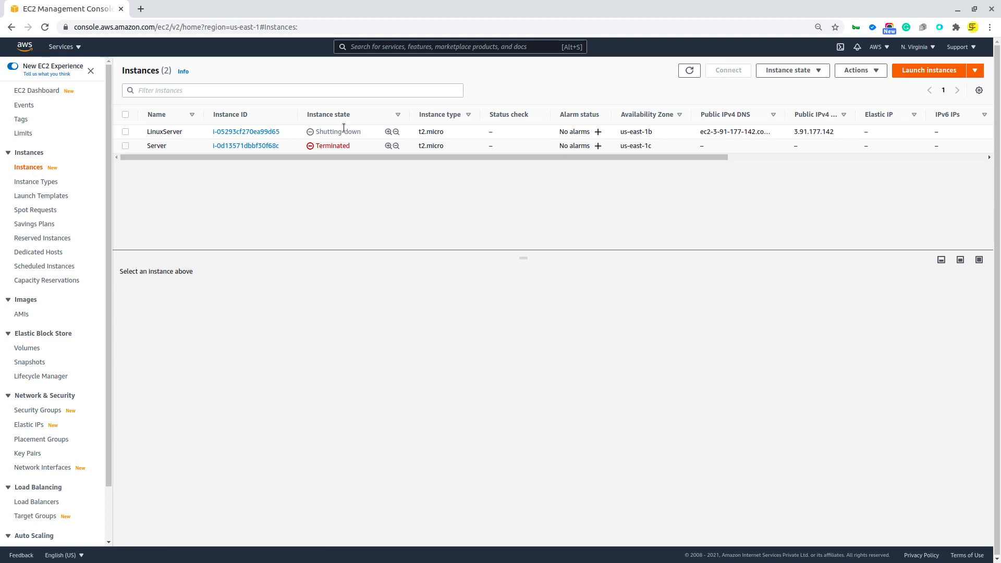
pyautogui.tripleClick(343, 129)
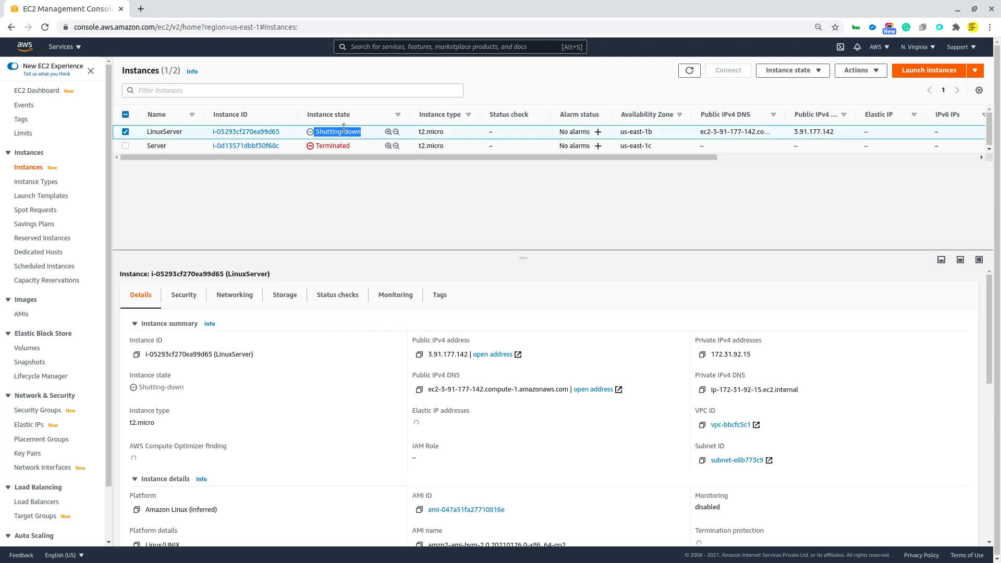
pyautogui.click(690, 72)
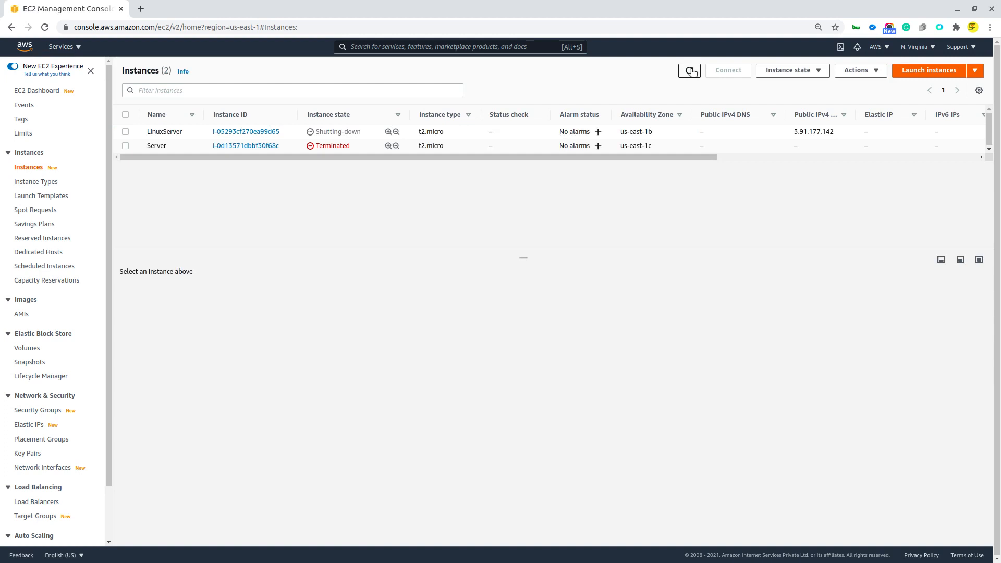
pyautogui.click(691, 71)
pyautogui.click(690, 71)
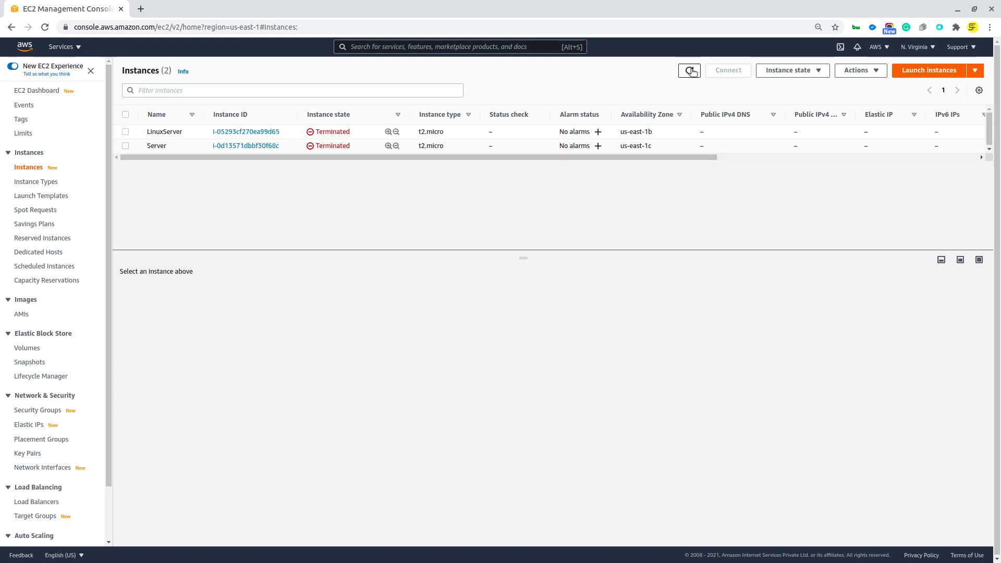
# - Check the volumes and instances lists for remaining resources and return to the AWS Management Console home page
pyautogui.click(30, 350)
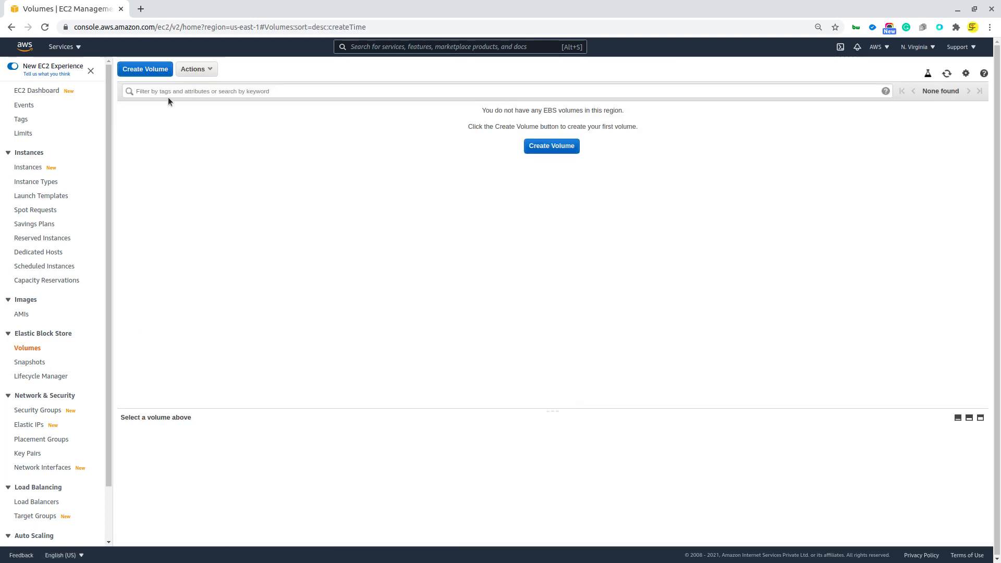
pyautogui.click(34, 168)
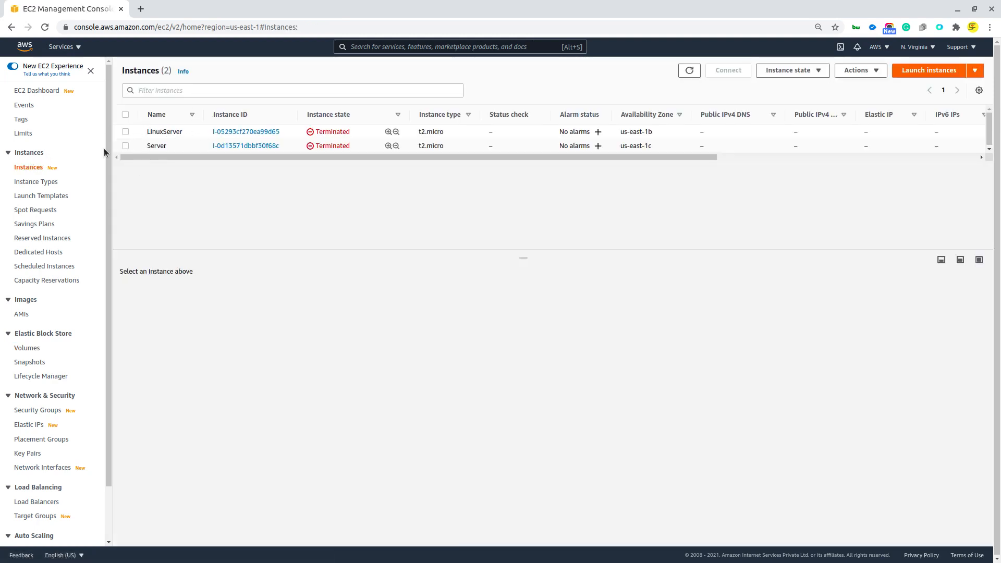
pyautogui.click(36, 350)
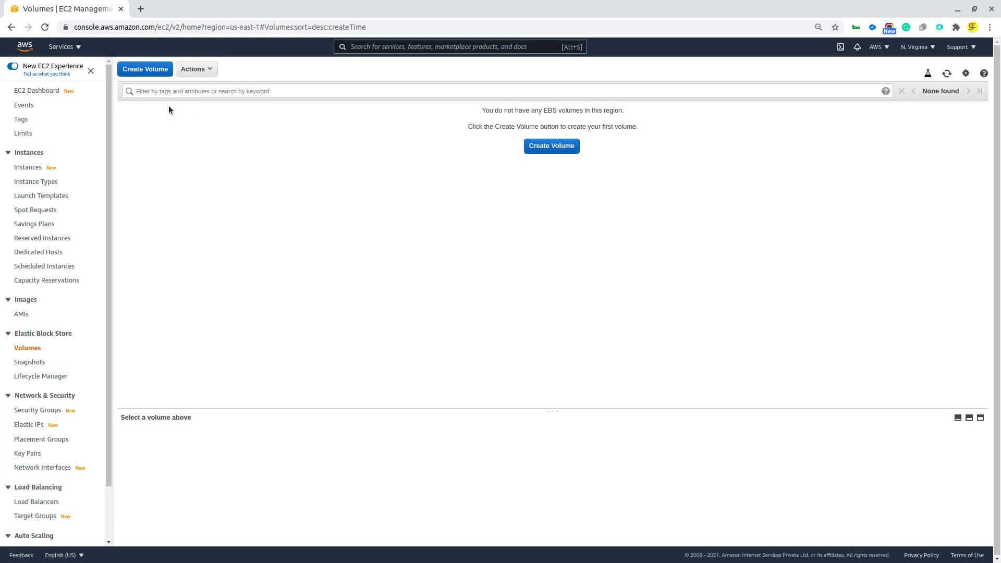
pyautogui.click(29, 47)
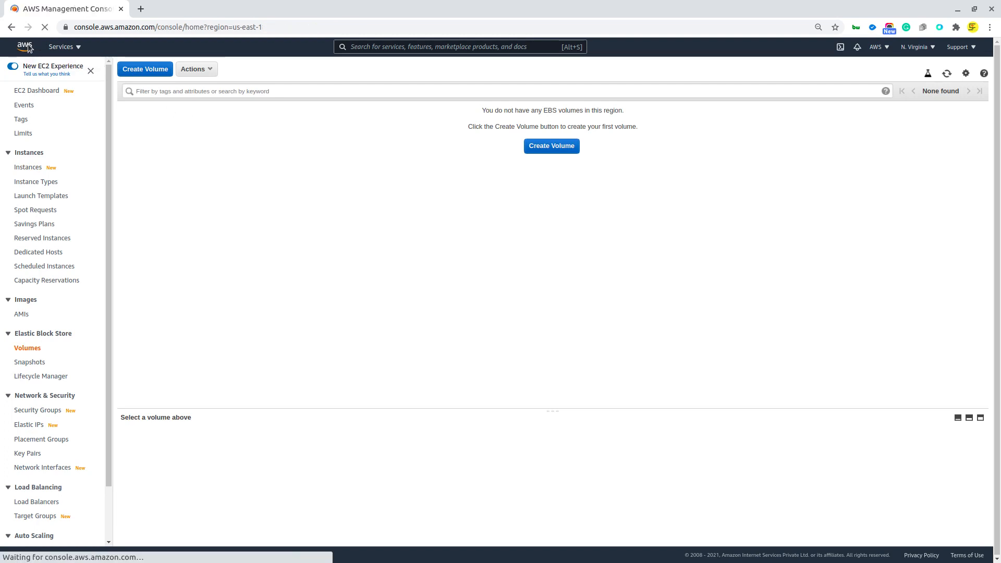